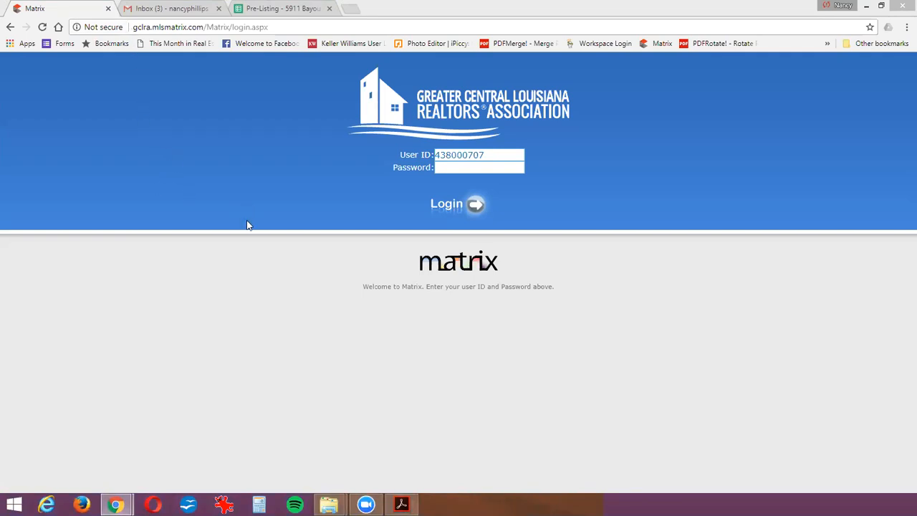
- Enter the account password and log in to the MLS site
click(494, 169)
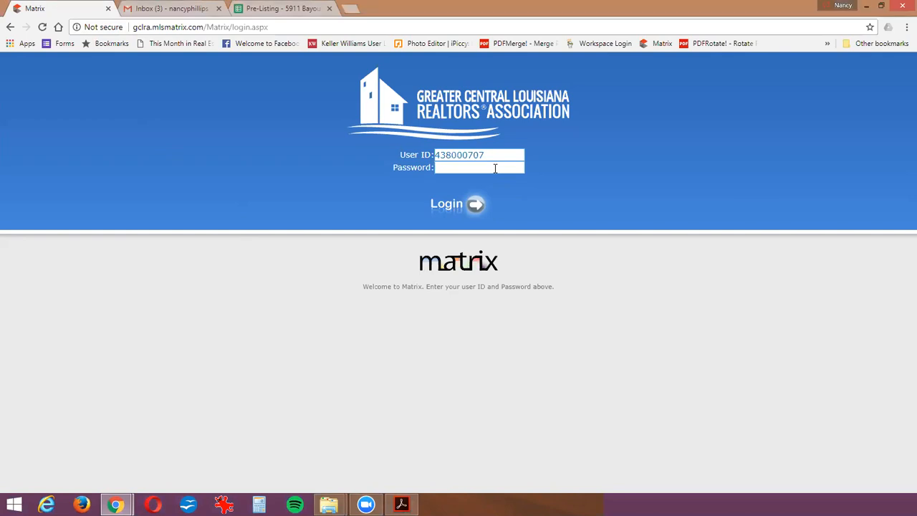
text(••)
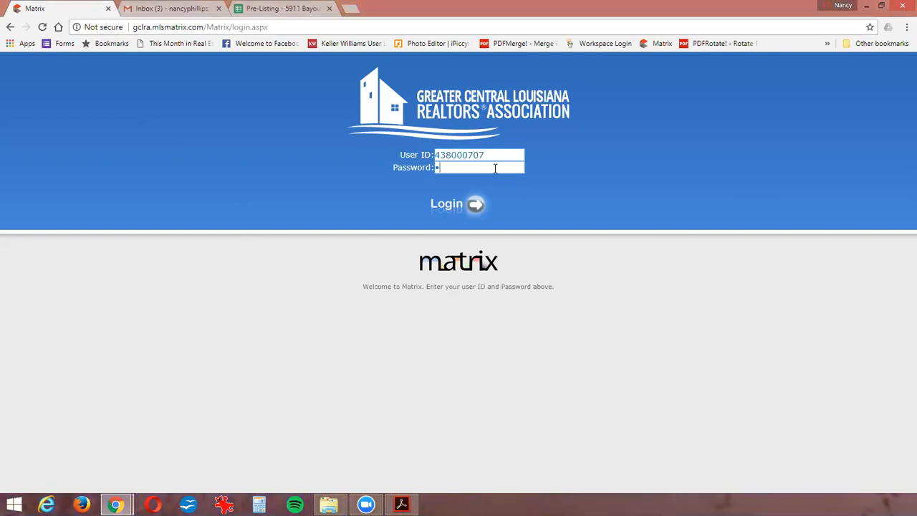
text(••)
click(476, 207)
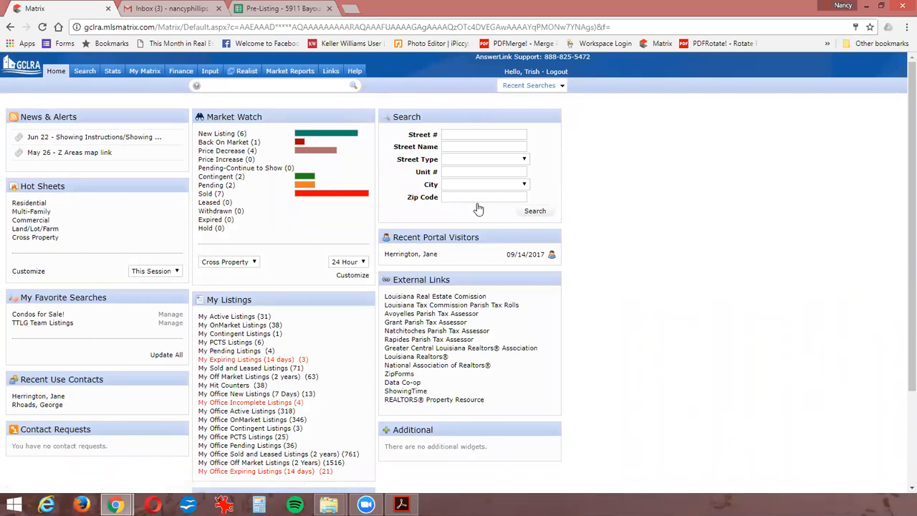
- Add a new Residential listing, starting from a blank listing form
click(209, 74)
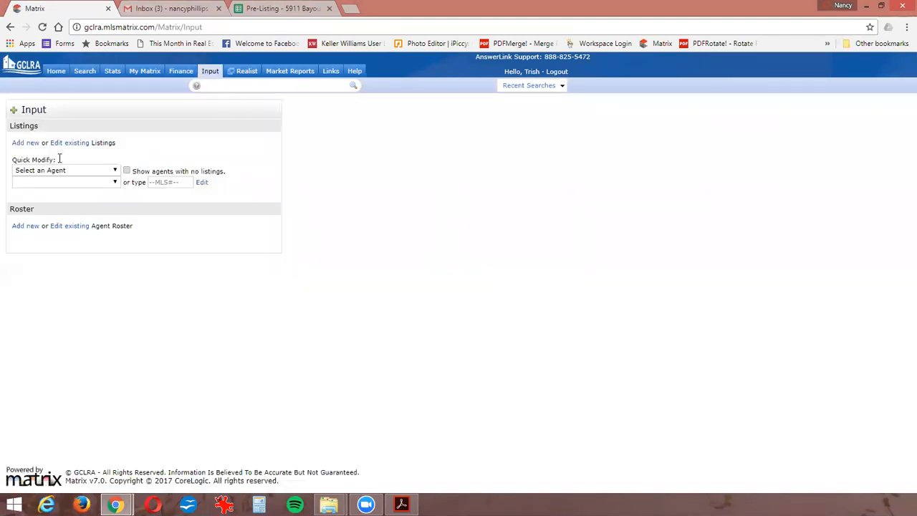
click(21, 147)
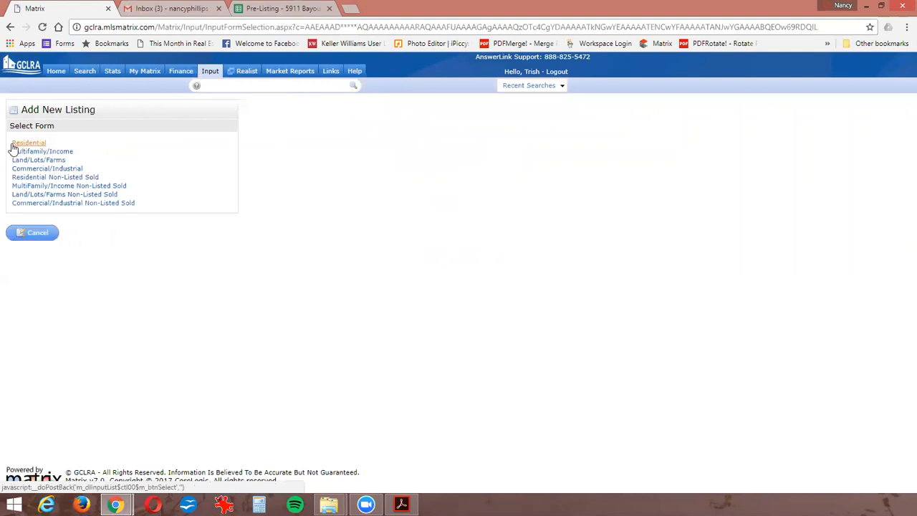
click(26, 144)
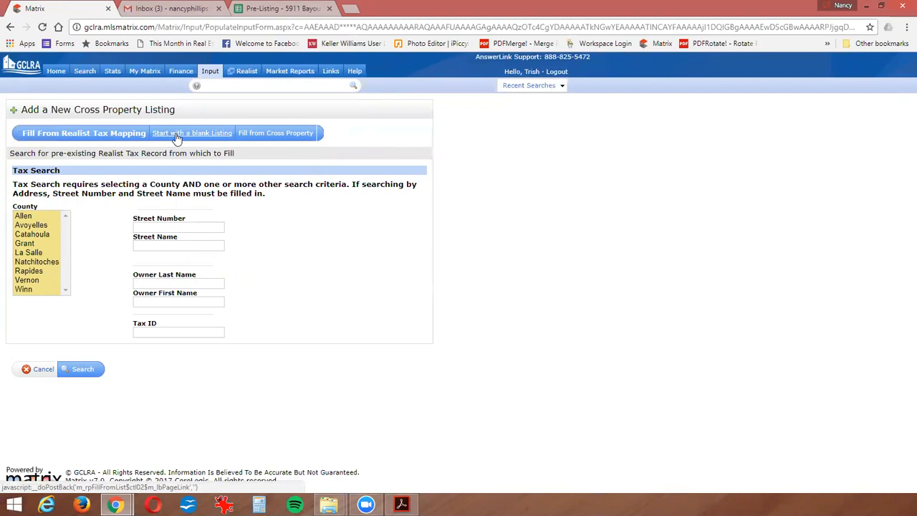
click(177, 136)
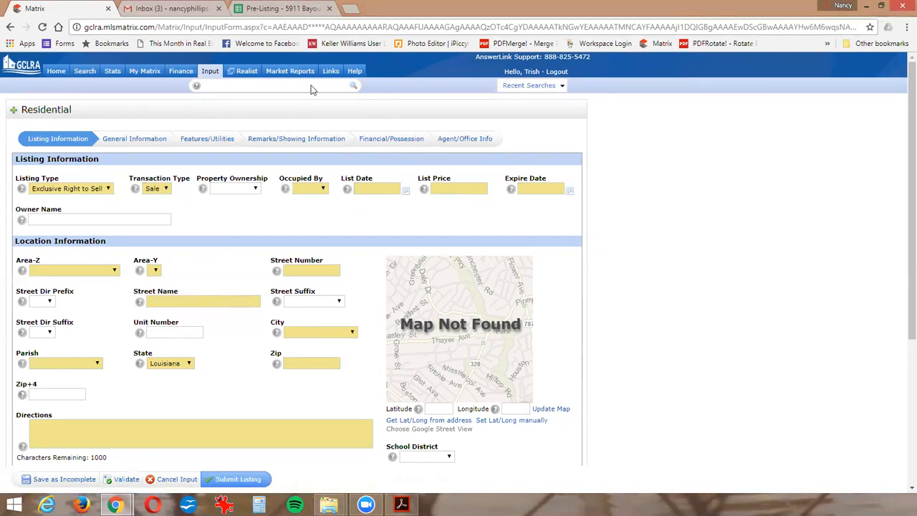
- Set Occupied By to Owner and the List Date to 09/27/2017
click(316, 189)
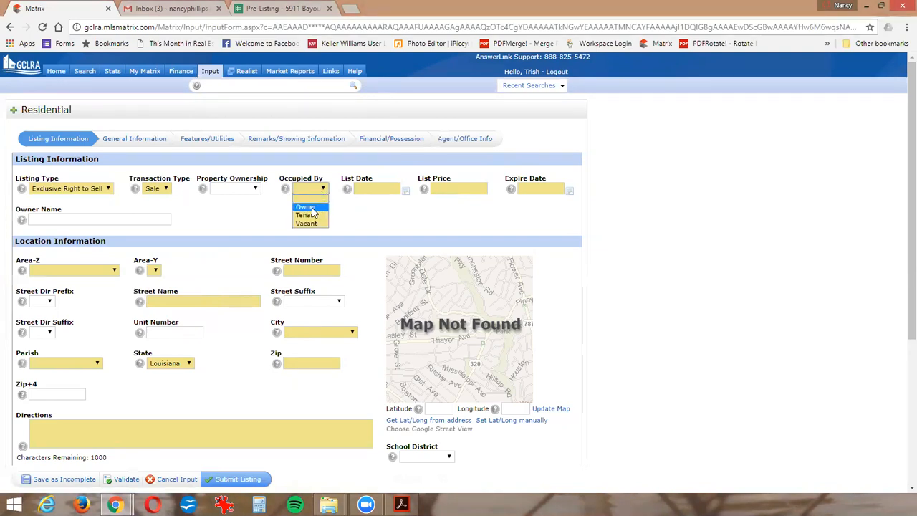
click(308, 206)
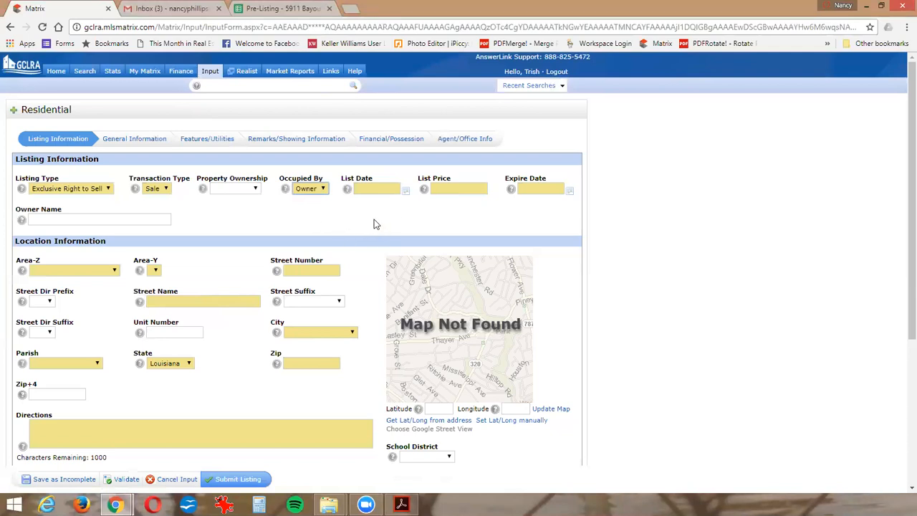
click(374, 189)
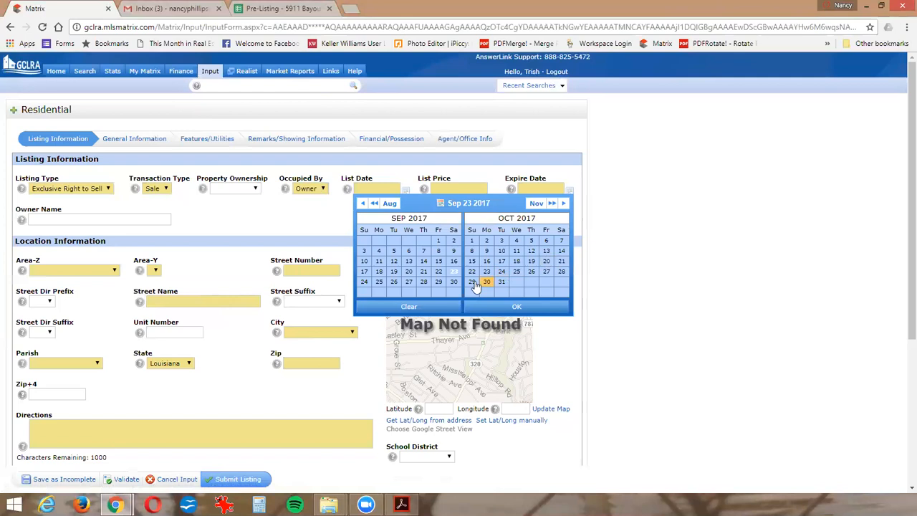
click(410, 284)
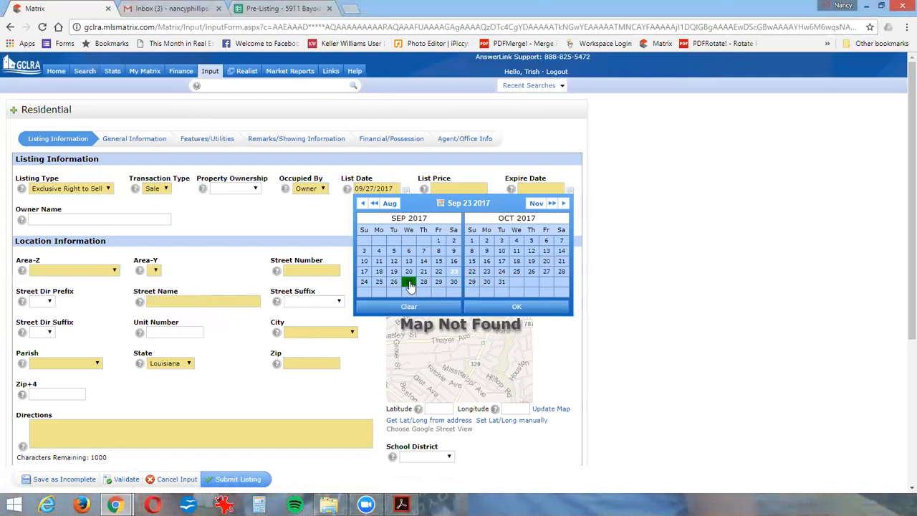
click(513, 309)
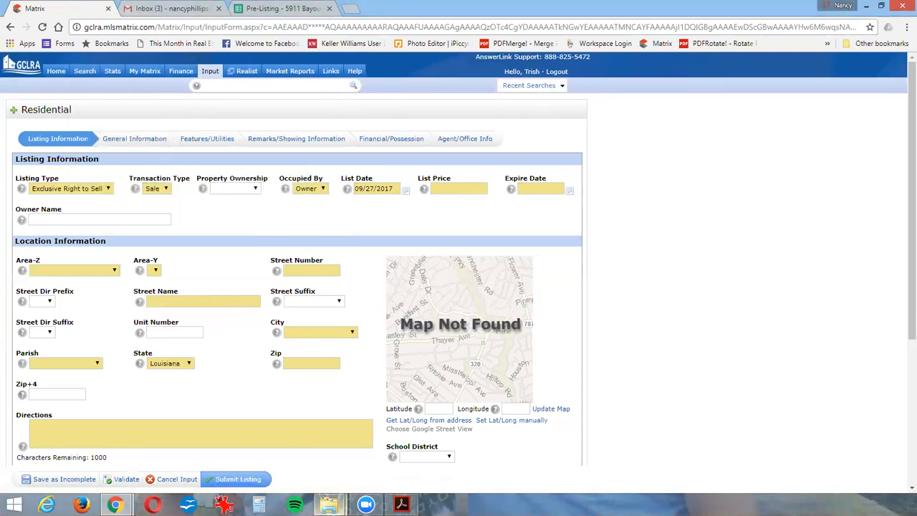
- Open the MLS Date Input Sheet PDF from the property's folder, look through its pages, and return to the listing form
click(328, 504)
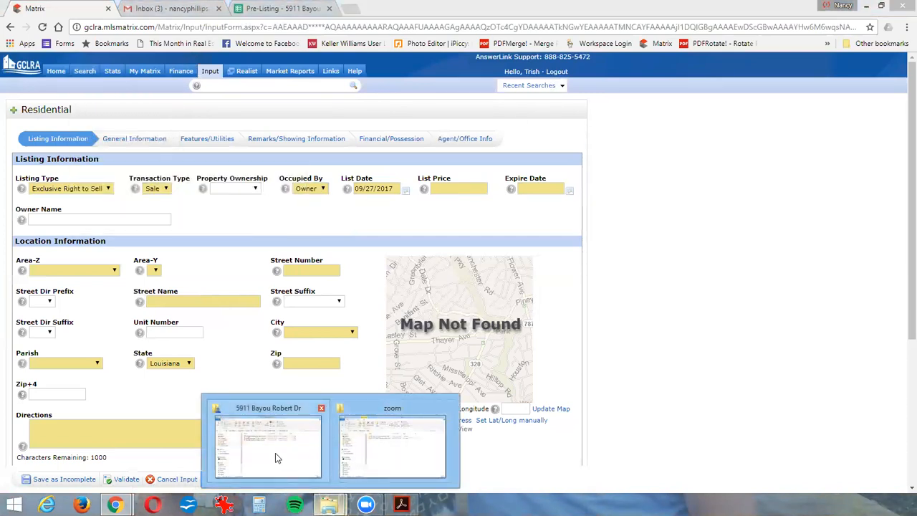
click(288, 433)
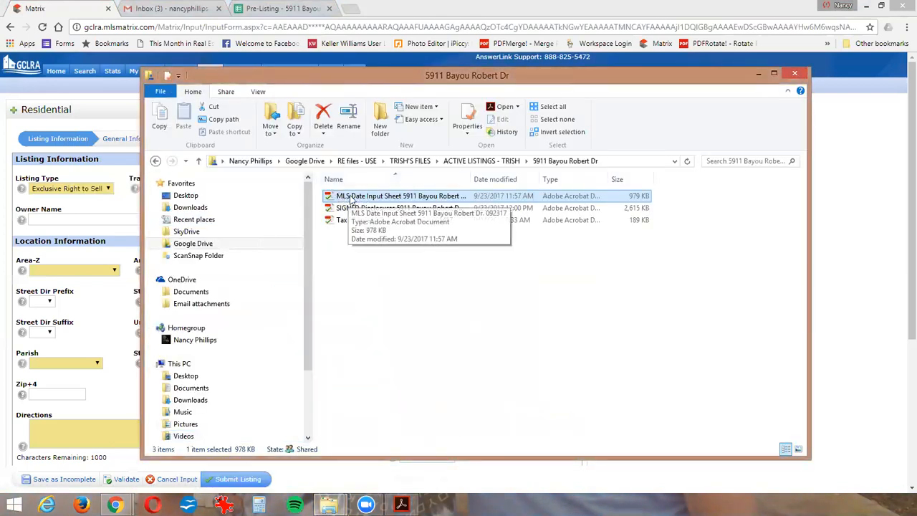
double_click(351, 199)
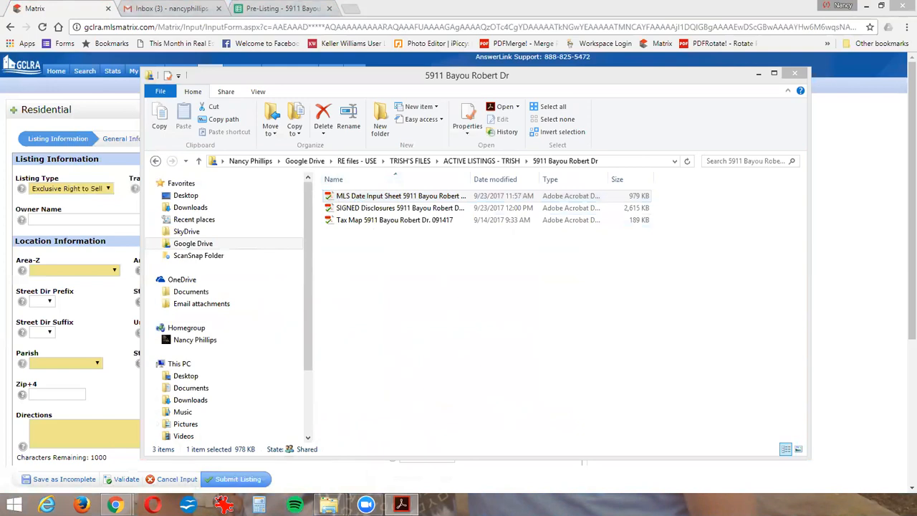
scroll(356, 283, down, 4)
scroll(356, 283, down, 10)
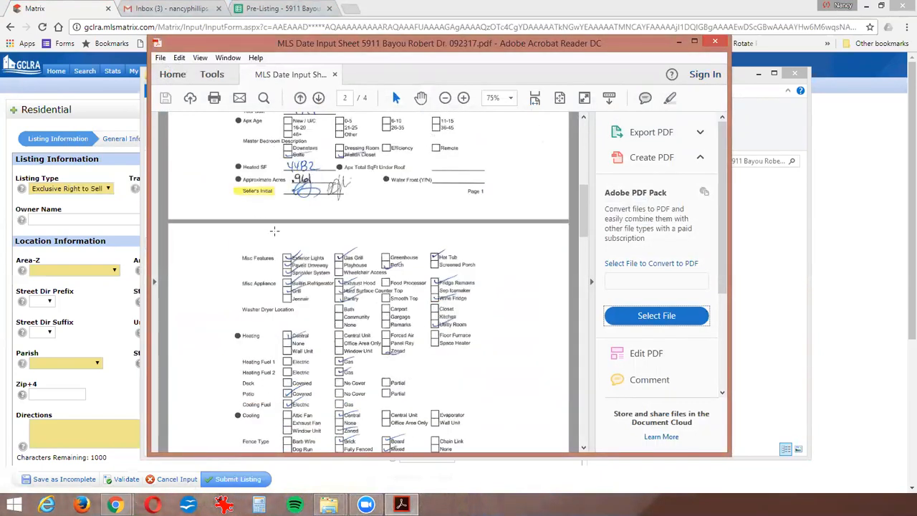
scroll(364, 192, down, 3)
scroll(364, 192, down, 10)
scroll(358, 228, down, 4)
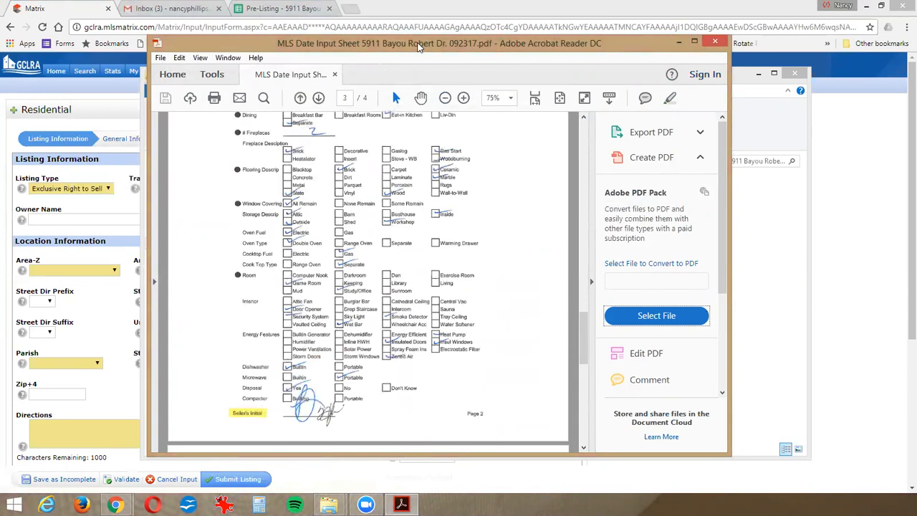
click(678, 43)
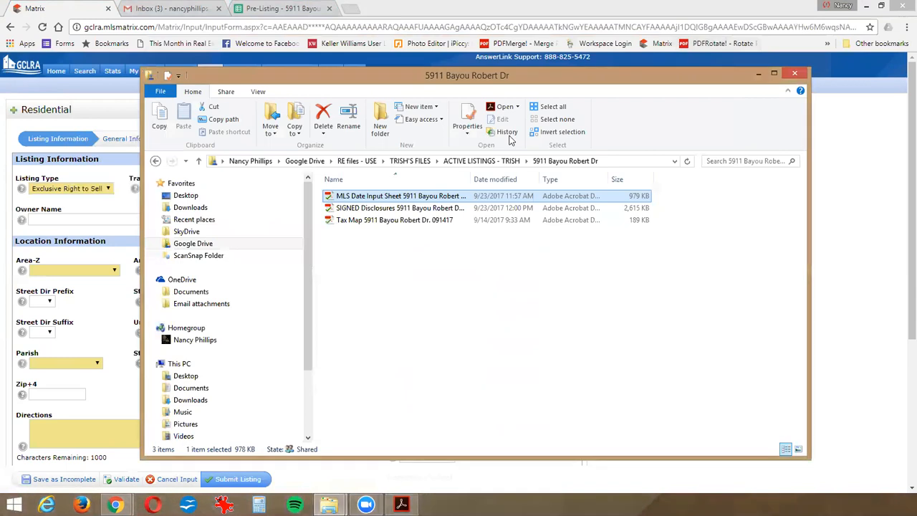
click(759, 73)
- Enter a List Price of 865000
click(456, 188)
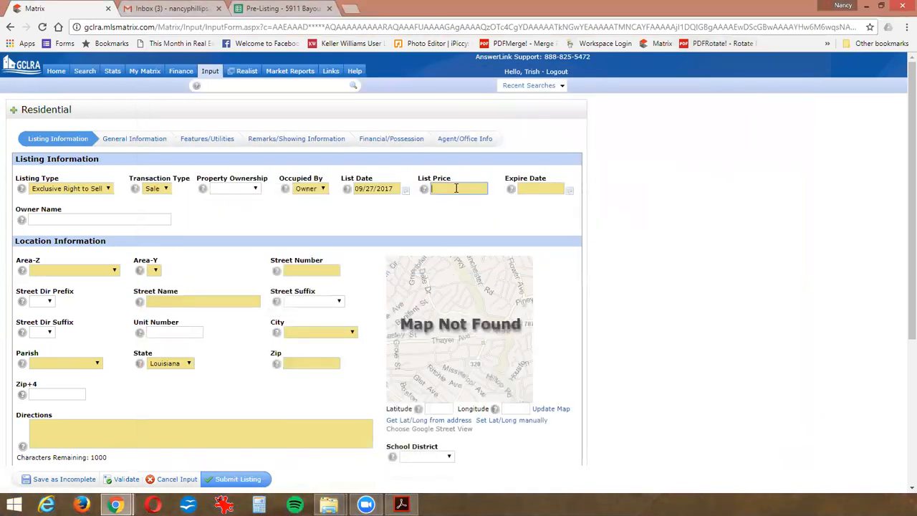
text(865000)
key(Tab)
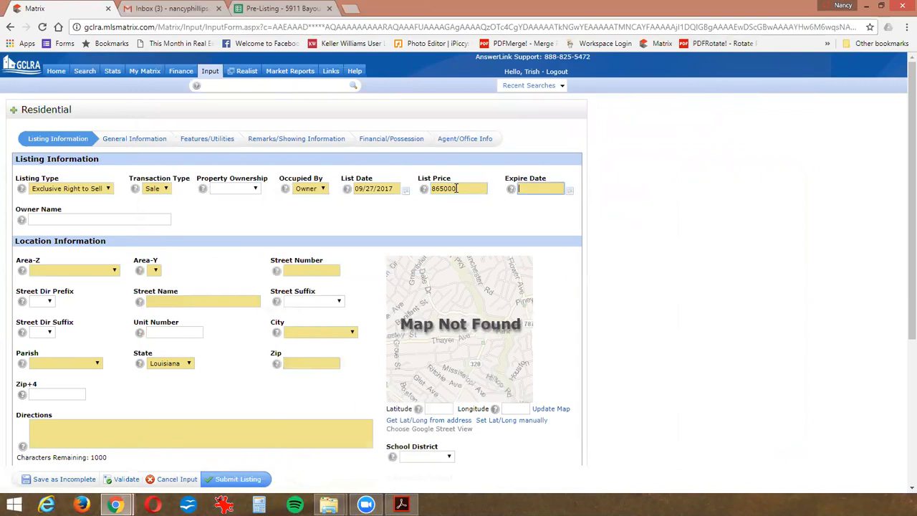
- Set the listing's Expire Date to 03/27/2018 using the calendar
click(567, 190)
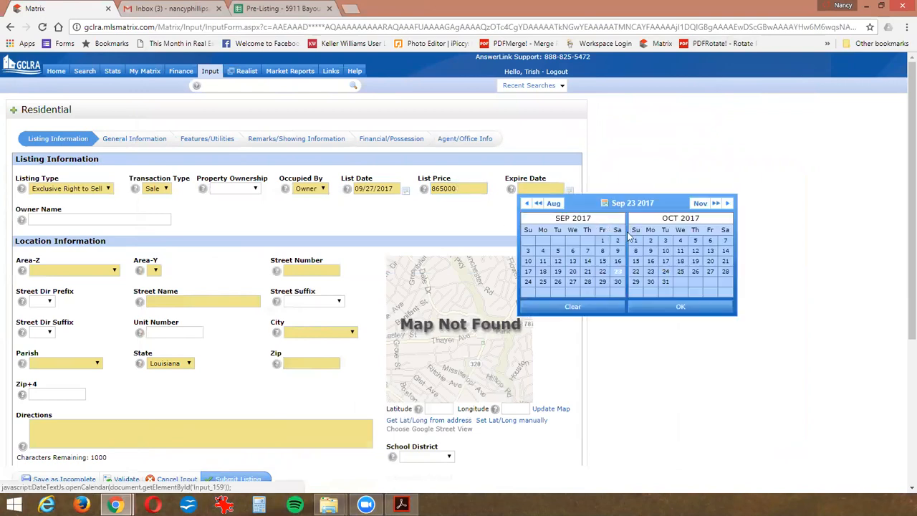
click(728, 203)
click(728, 204)
click(728, 204)
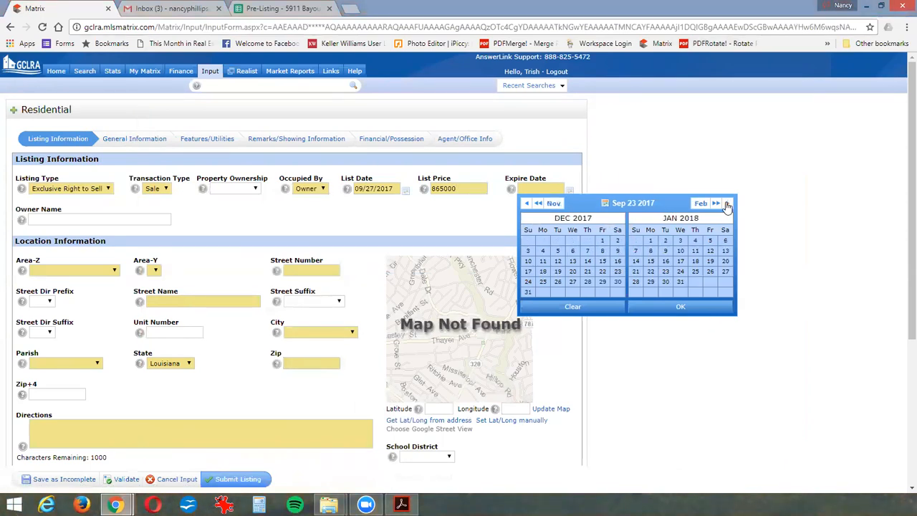
click(727, 203)
click(727, 203)
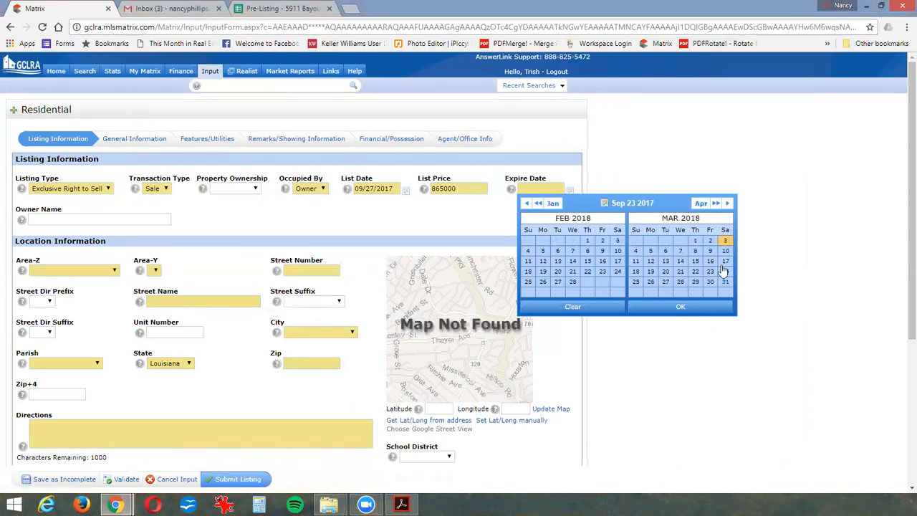
click(665, 282)
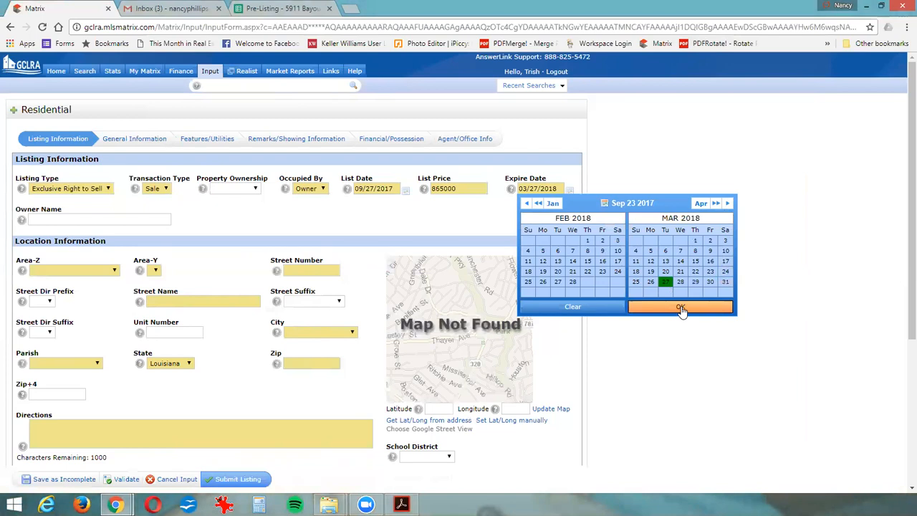
click(680, 308)
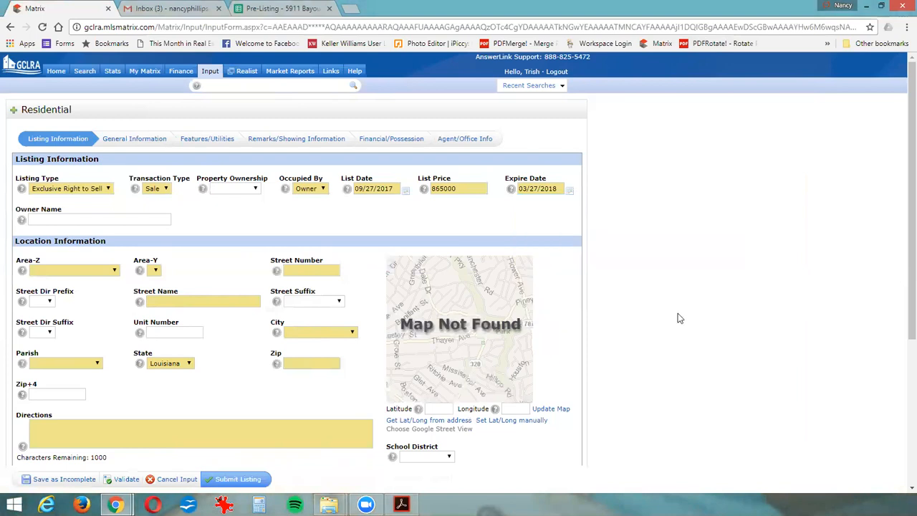
- Set Area-Z to 130 In Alex W and show the available Area-Y choices
click(88, 277)
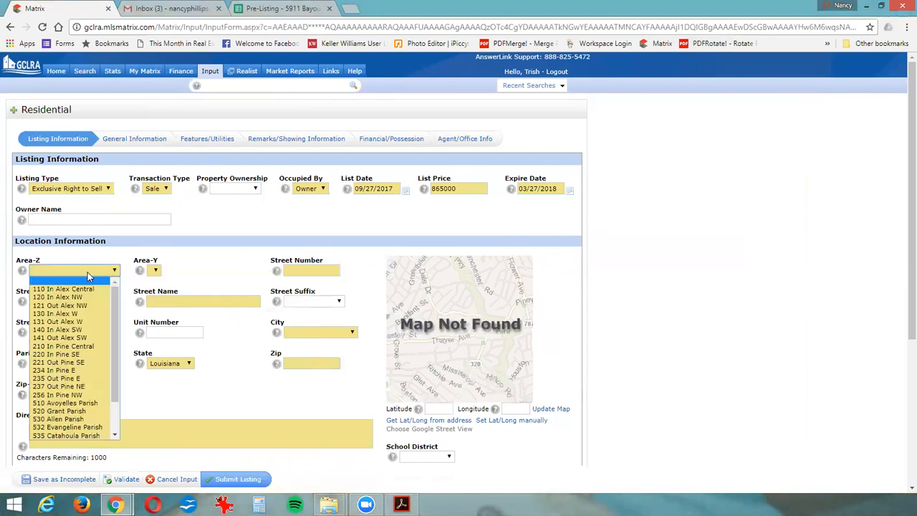
click(76, 313)
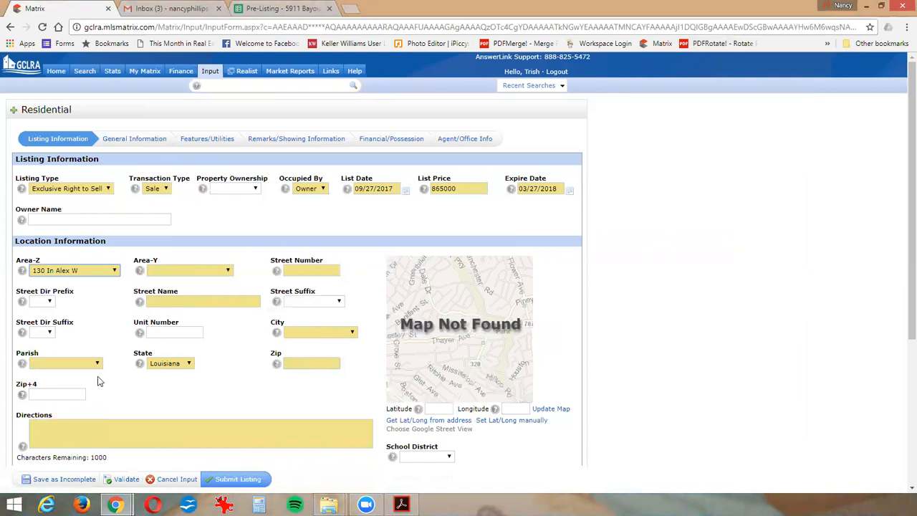
key(Tab)
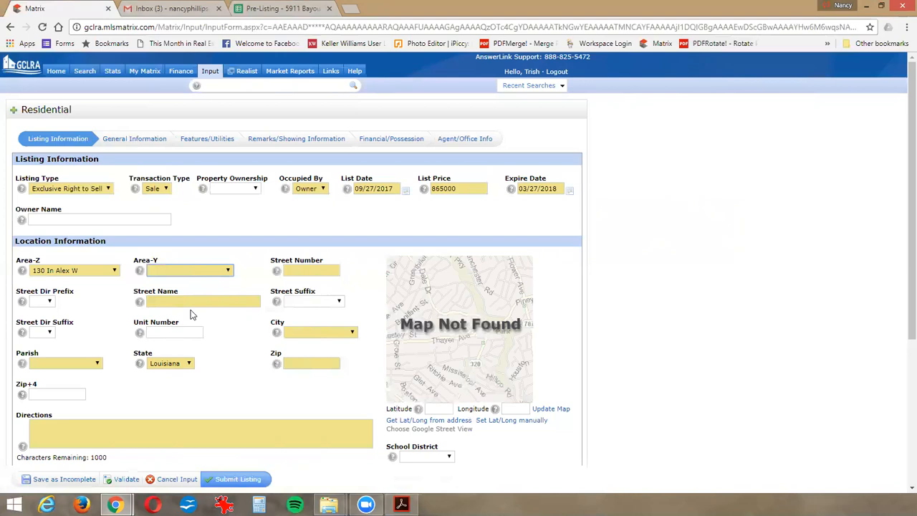
click(225, 270)
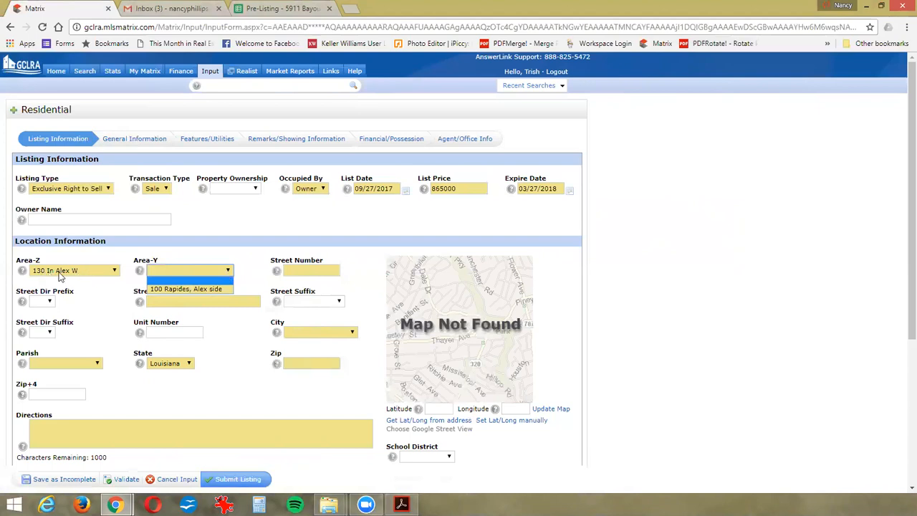
- Try Area-Z 237 Out Pine NE and check which Area-Y choices it offers
click(114, 271)
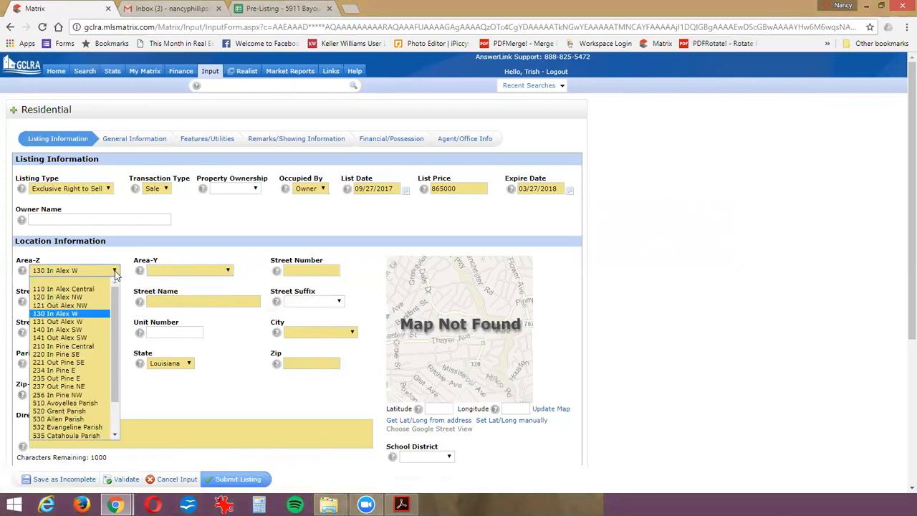
click(77, 388)
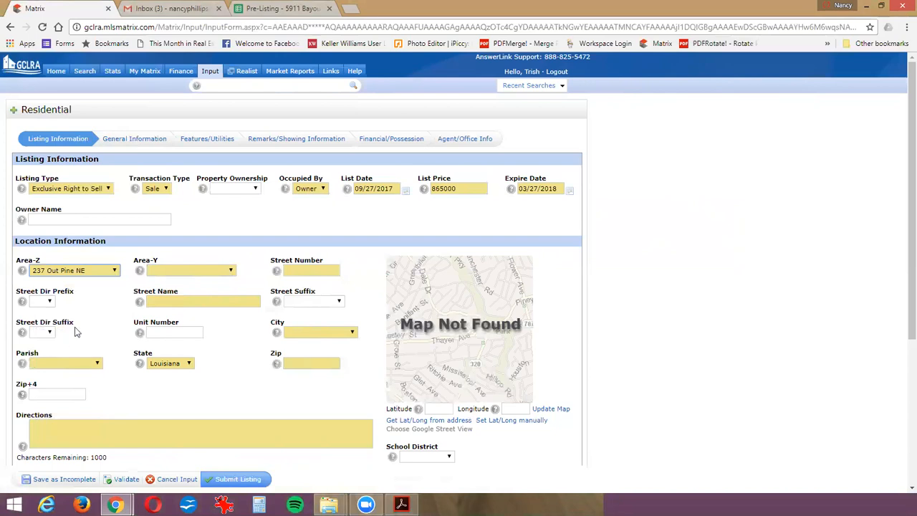
click(222, 273)
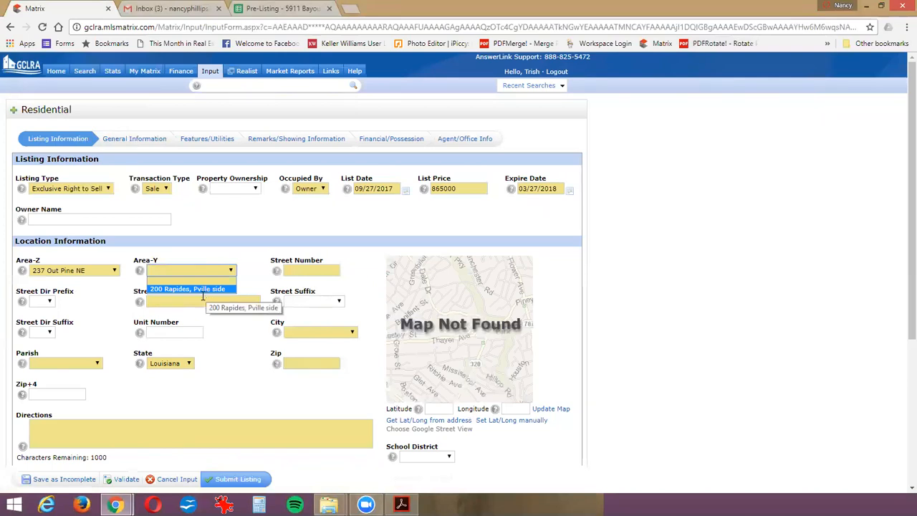
- Set Area-Z back to 130 In Alex W and choose 100 Rapides, Alex side as Area-Y
click(114, 271)
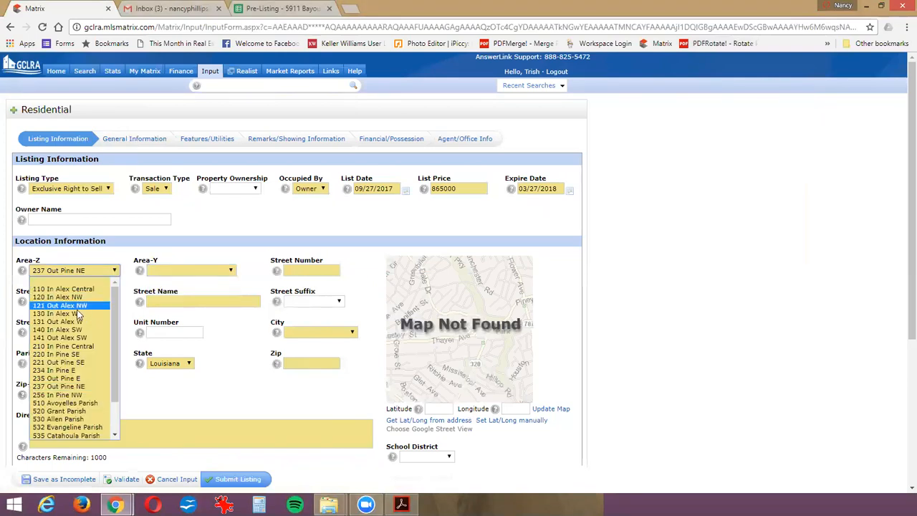
click(74, 314)
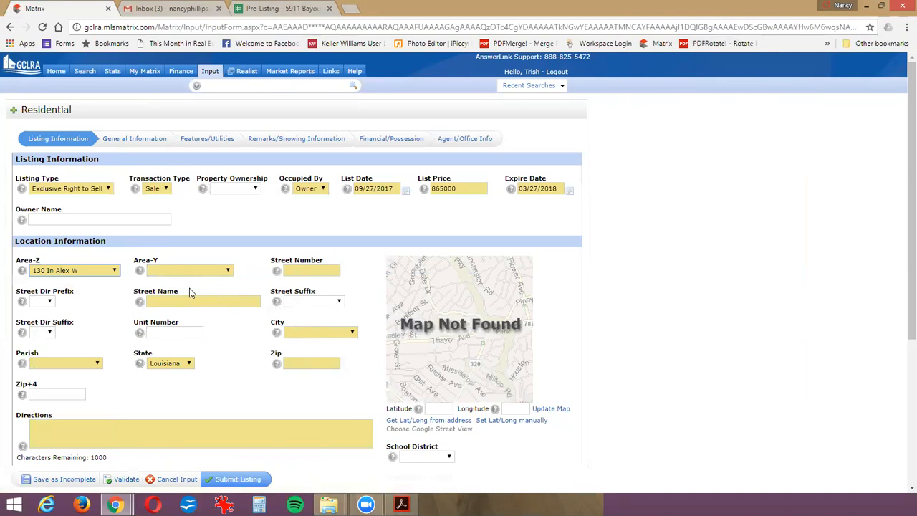
click(206, 273)
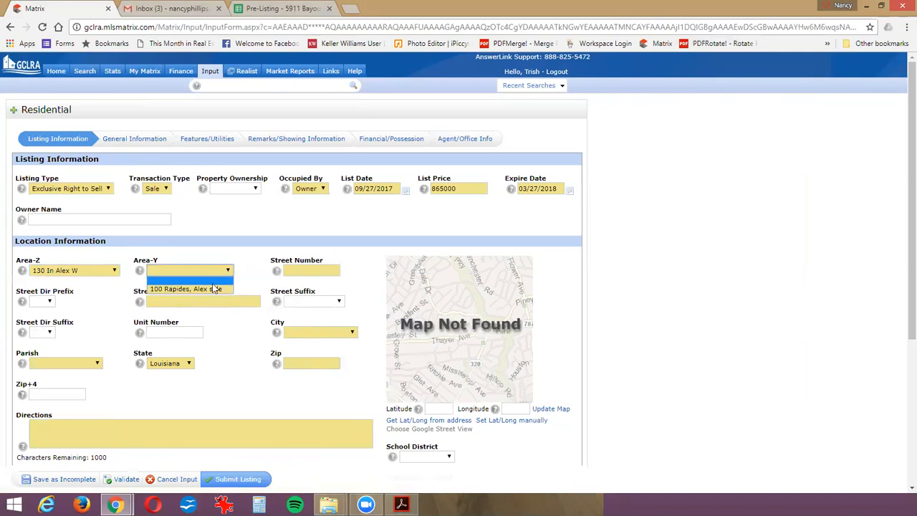
click(210, 288)
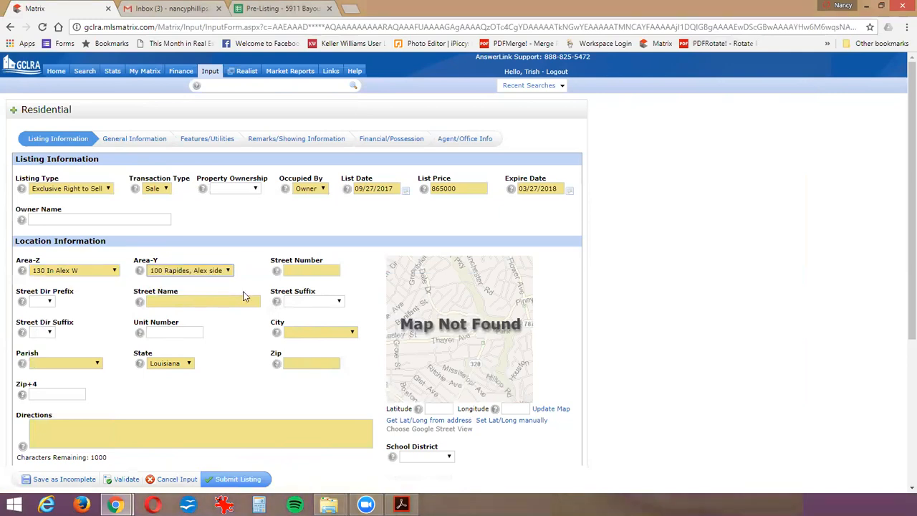
- Enter the property's street number and street name in the location information
key(Tab)
key(Tab)
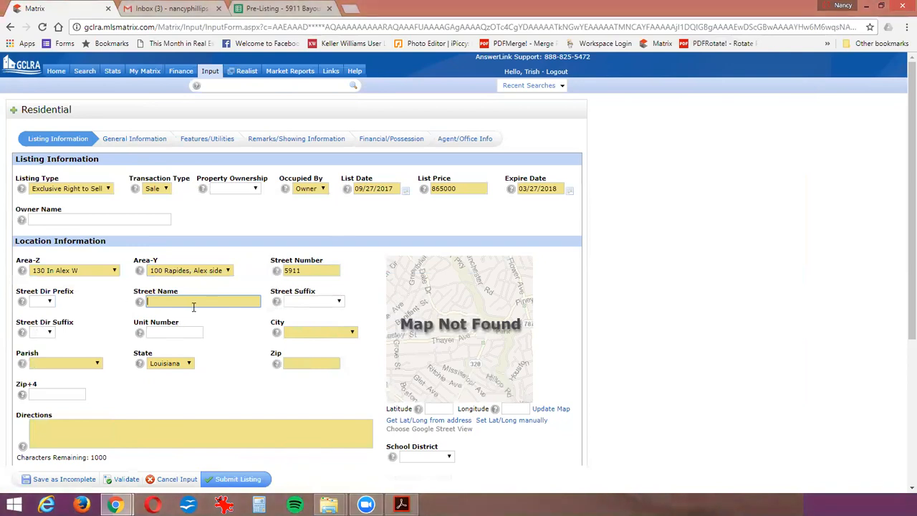
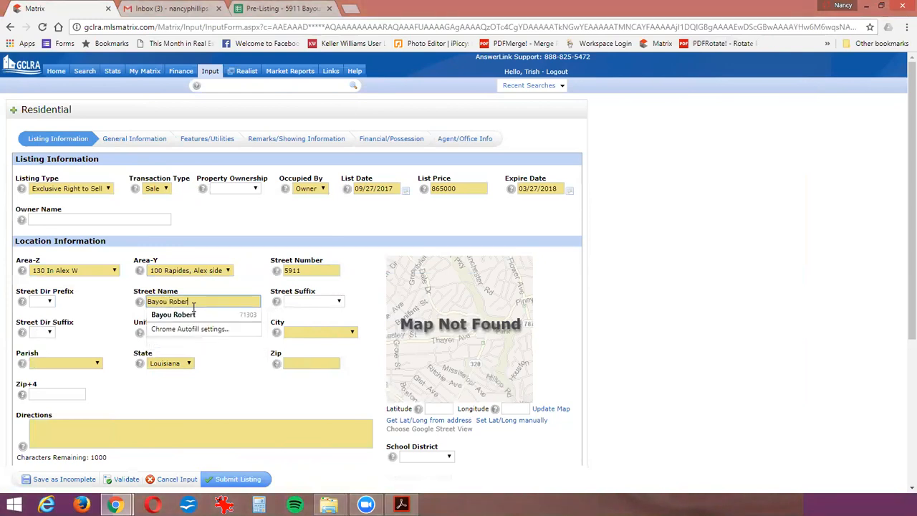
key(Tab)
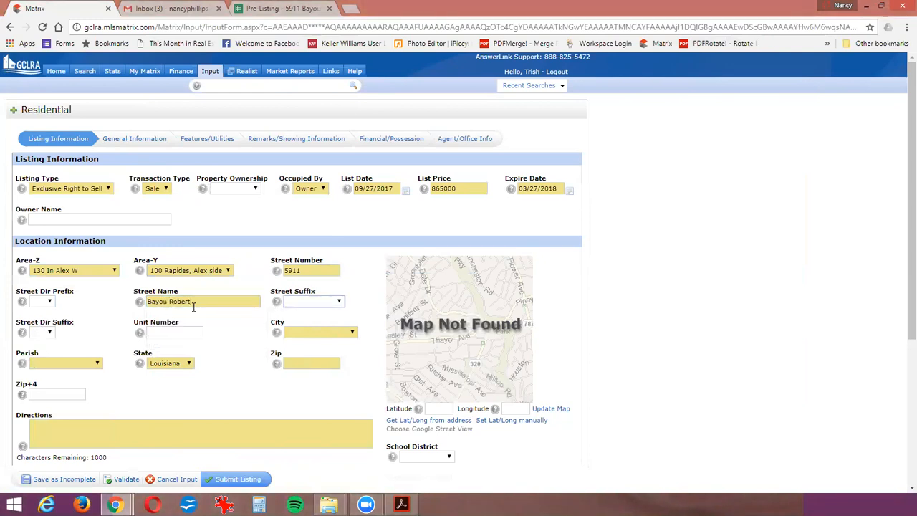
- Set the Street Suffix to DRIVE and leave Street Dir Suffix and Unit Number blank
key(d)
key(d)
key(d)
key(d)
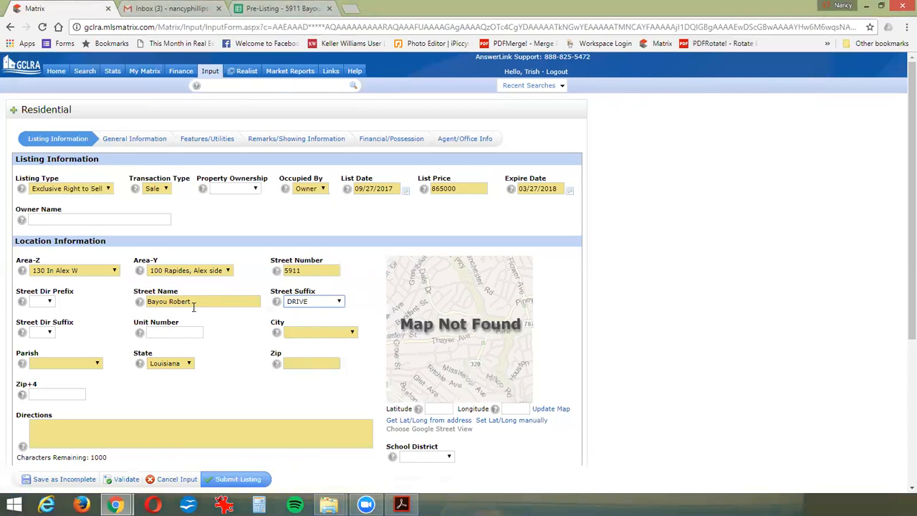
key(Tab)
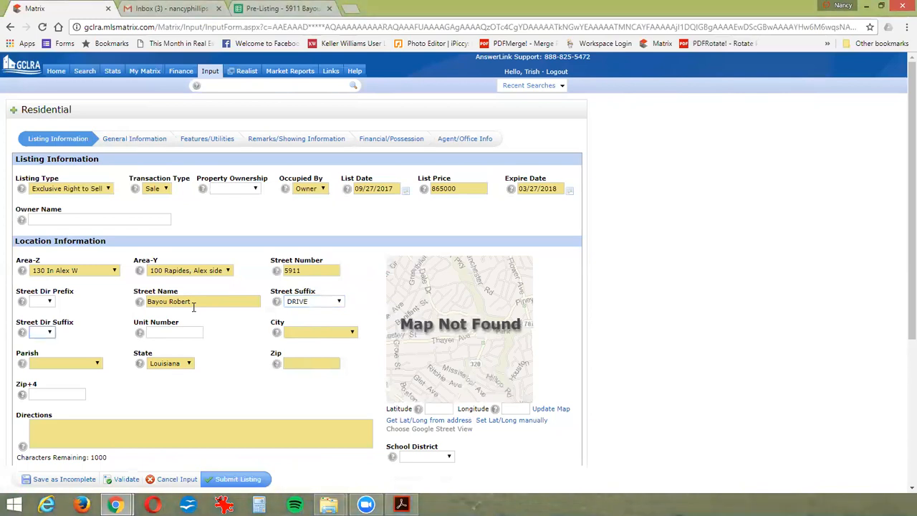
key(Tab)
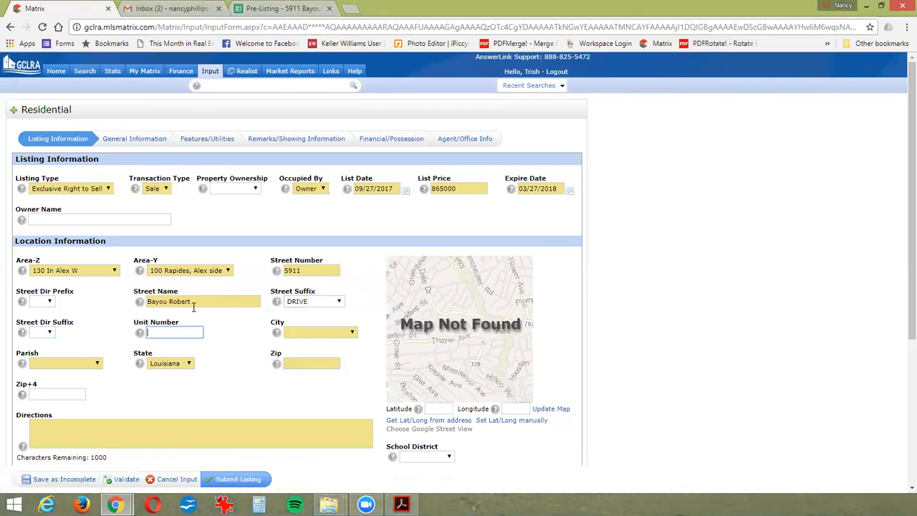
key(Tab)
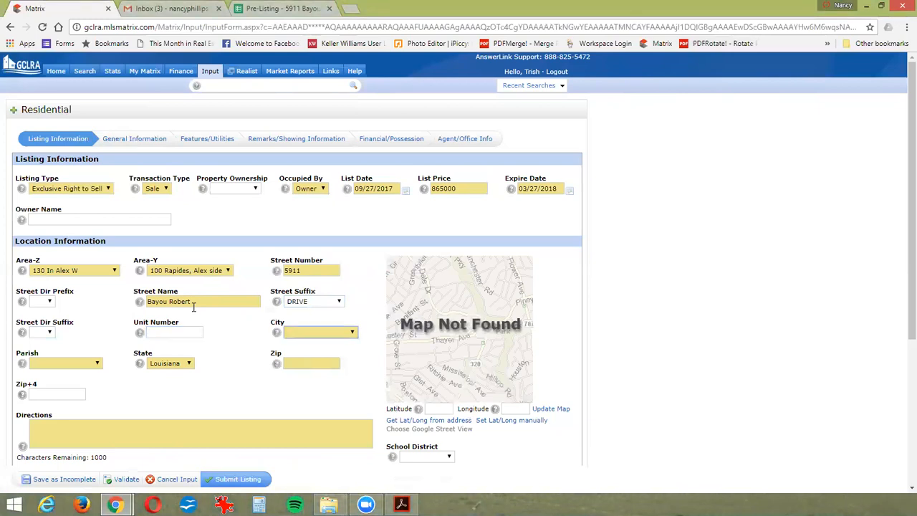
- Set the City to ALEXANDRIA and the Parish to Rapides
text(alex)
key(Tab)
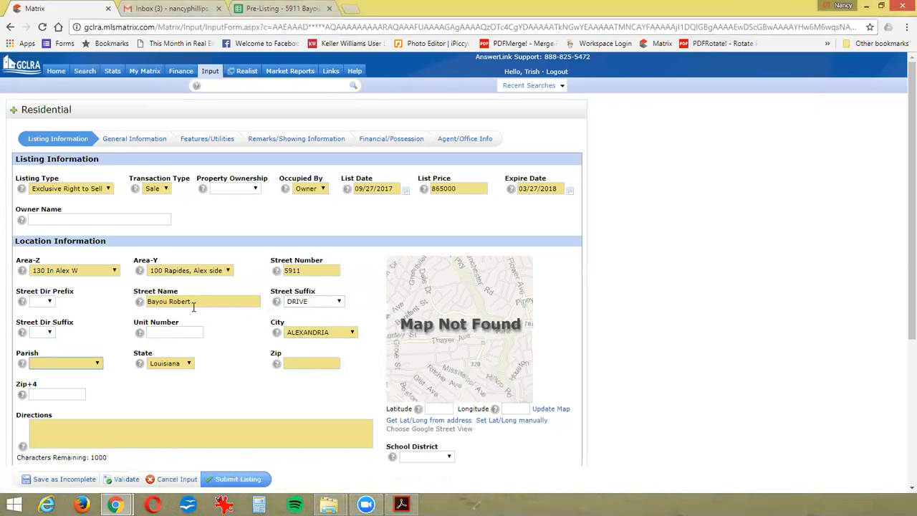
text(r)
key(Tab)
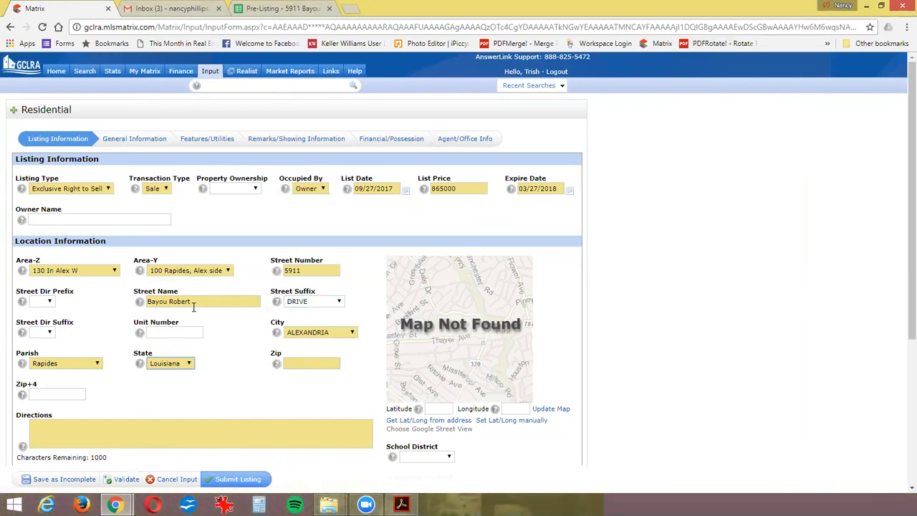
- Keep Louisiana as the State and enter the property's zip code
key(Tab)
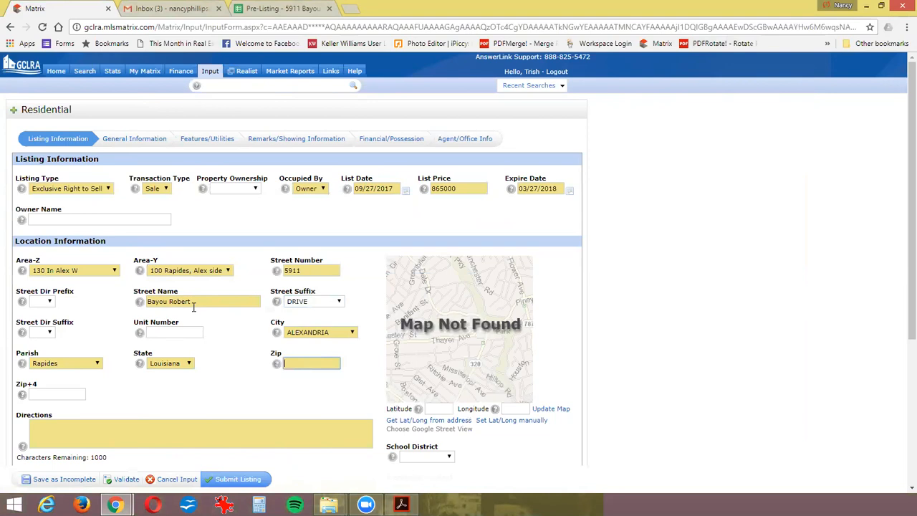
text(7)
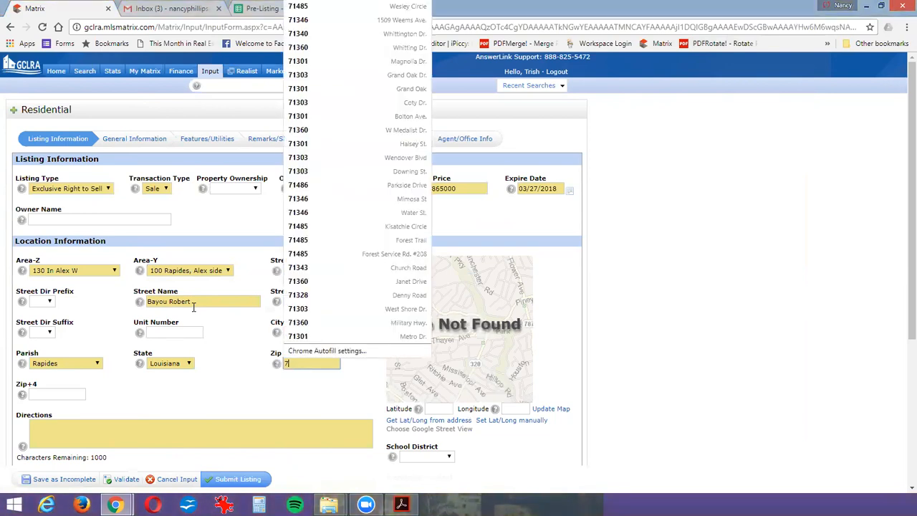
text(1303)
key(Tab)
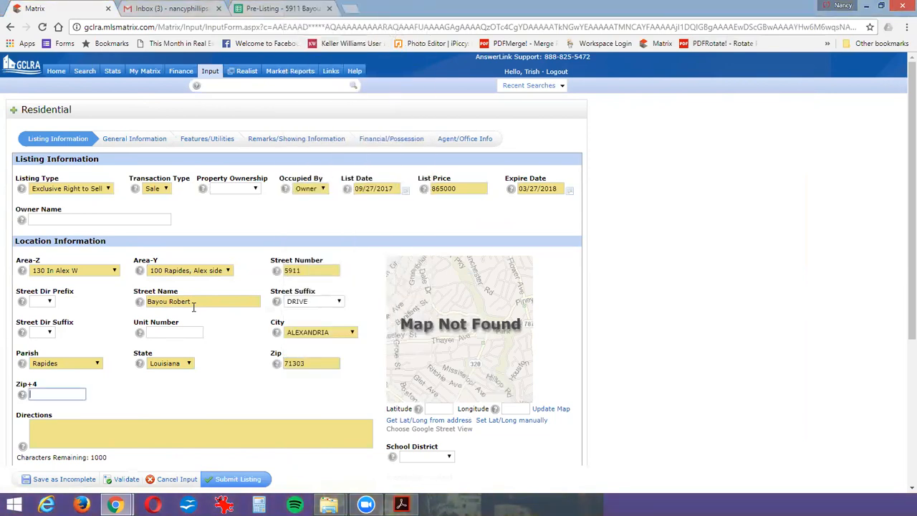
- Skip Zip+4 and write Directions from Hwy 165S/Masonic Dr.: LEFT onto Horseshoe Dr., continue approx. .06 mi to RIGHT onto the property's street
key(Tab)
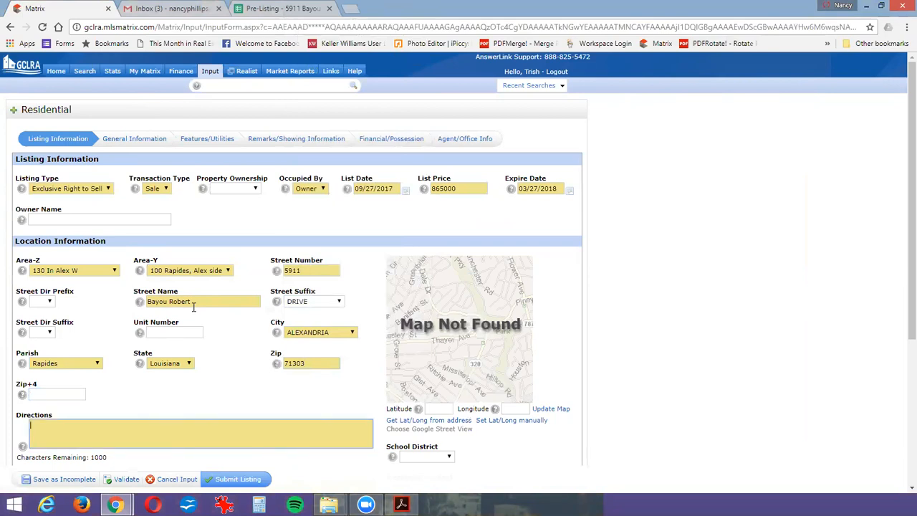
text(From Hwy )
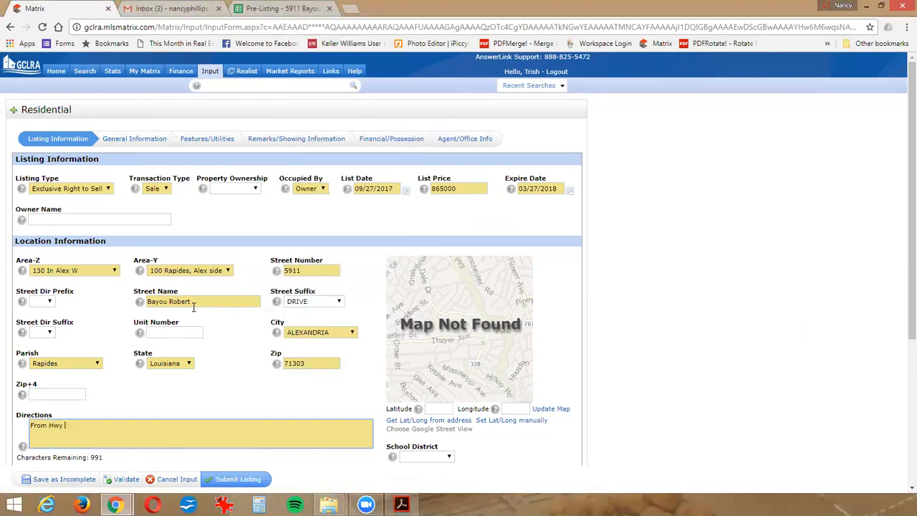
text(165S/Masonic Dr.:  LEFT onto H)
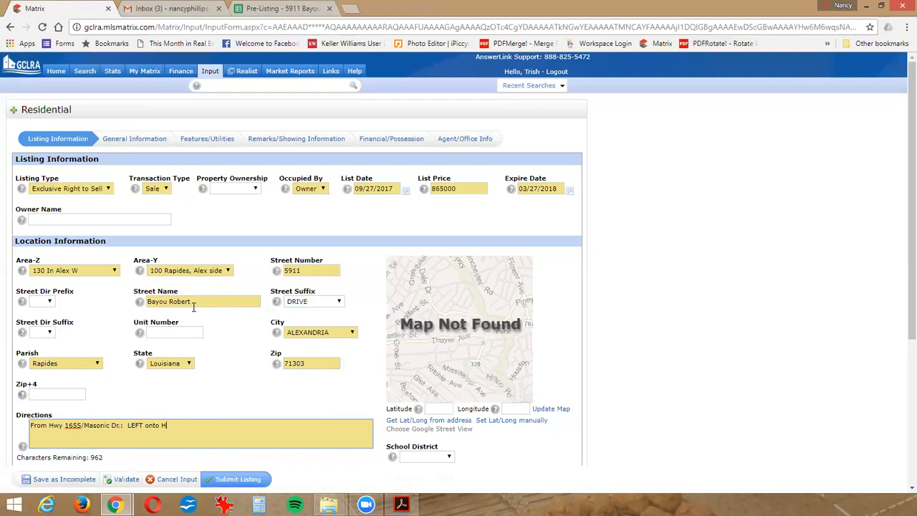
text(orseshoe Dr., continue approx. .06 m)
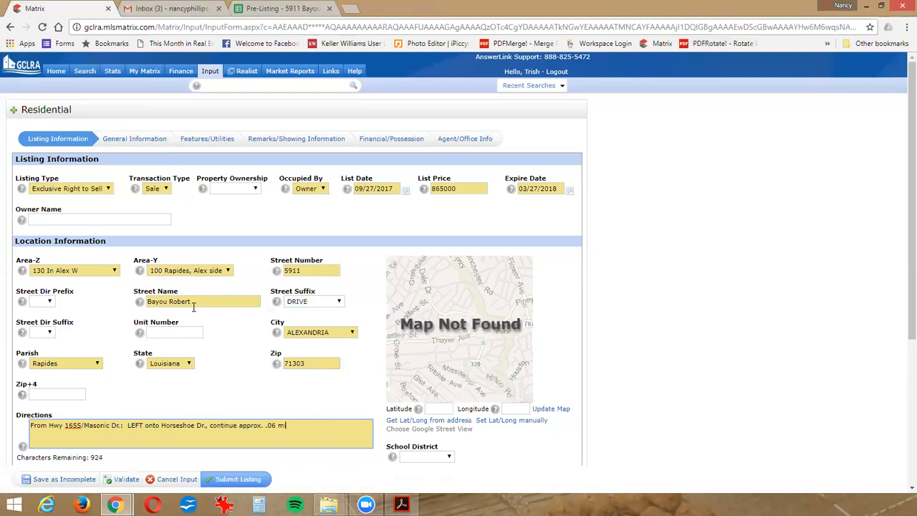
text(i to RIGHT ont)
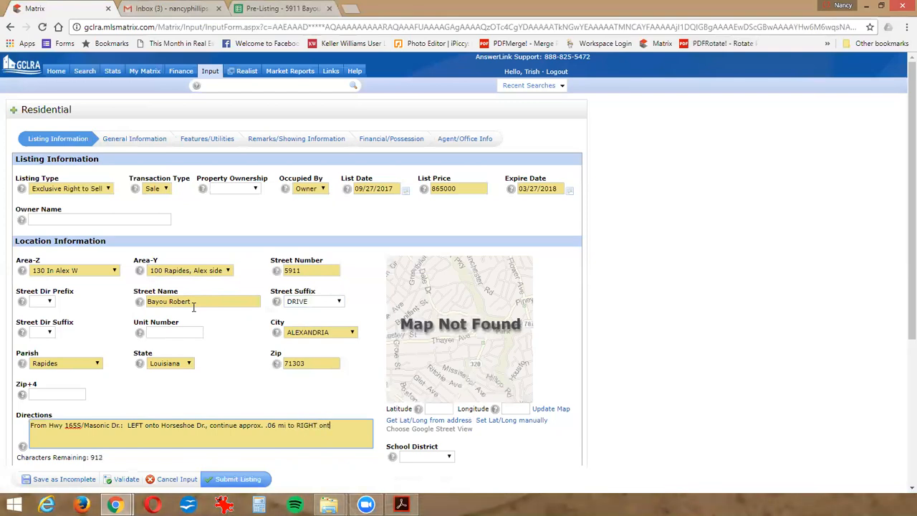
key(Tab)
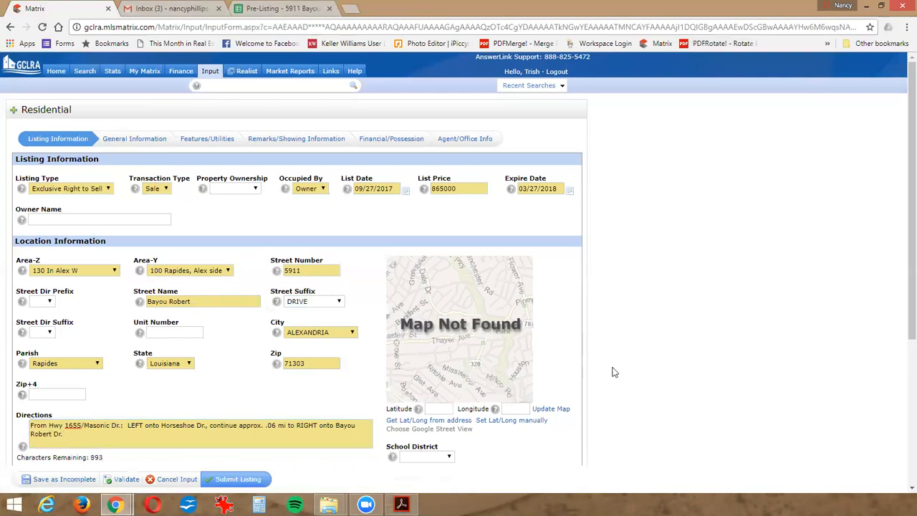
- Fill in the Legal field with the property's legal description, giving its lots and revised subdivision
scroll(614, 371, down, 3)
click(80, 302)
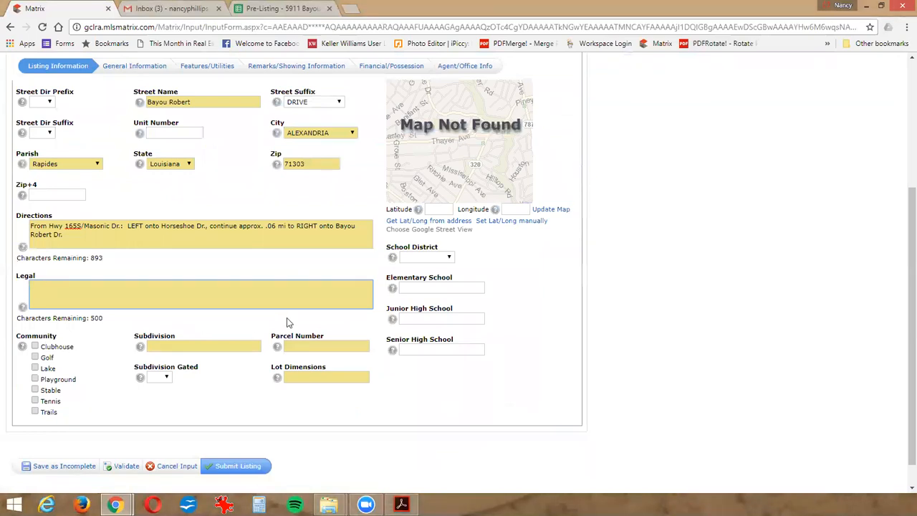
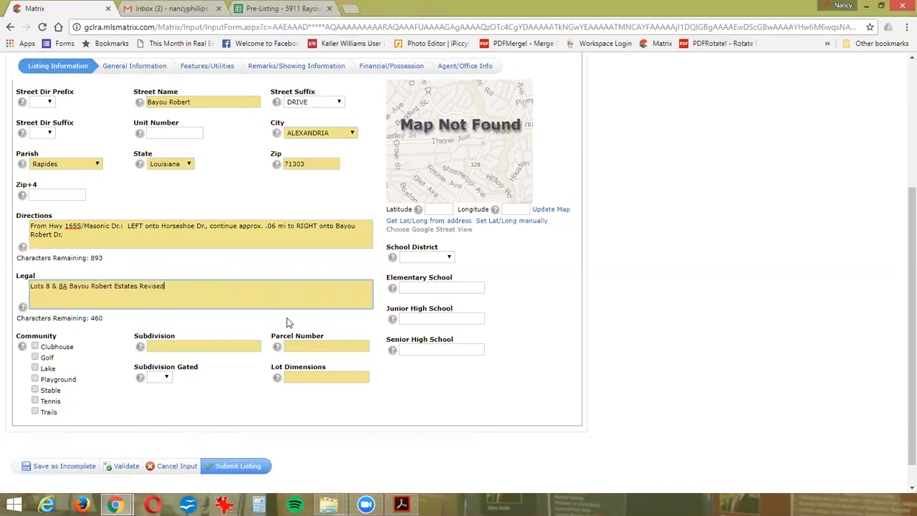
key(Tab)
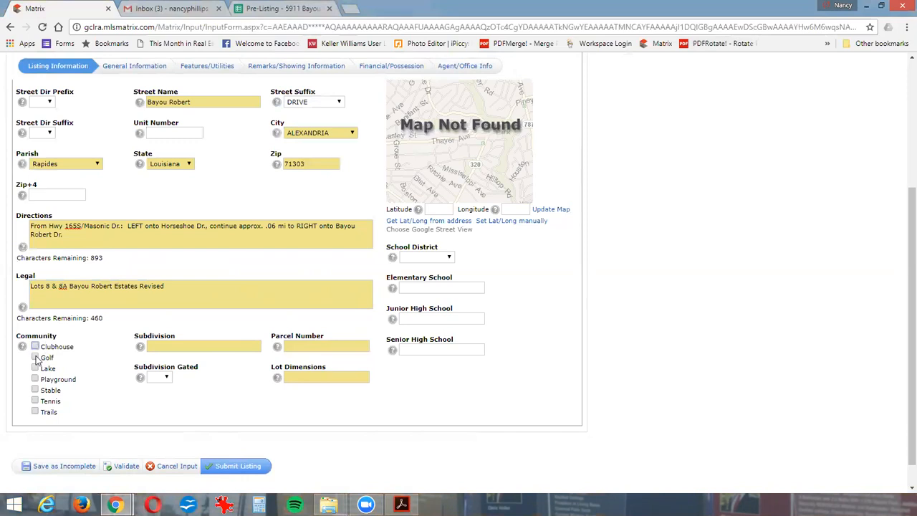
- Leave the Community options unselected, set the Subdivision to Bayou Robert Estates and Subdivision Gated to No
click(158, 347)
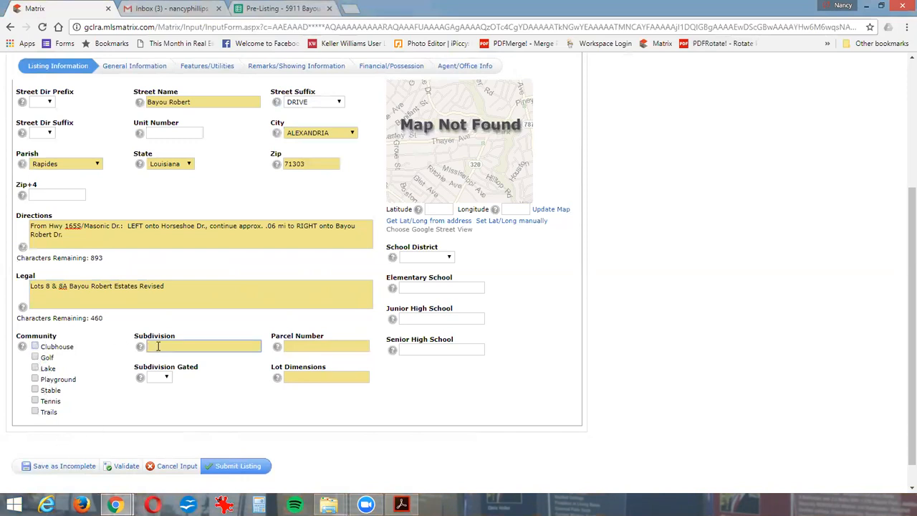
text(Bayou Robert Estates)
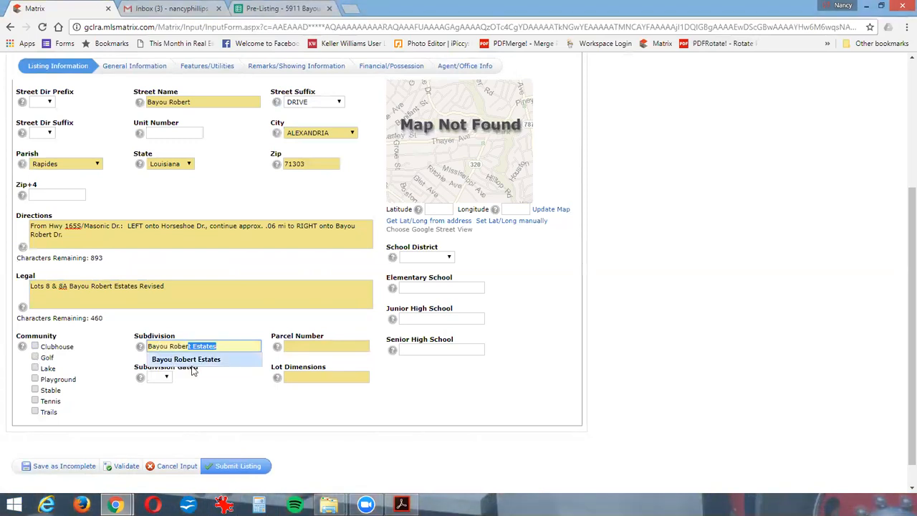
click(194, 360)
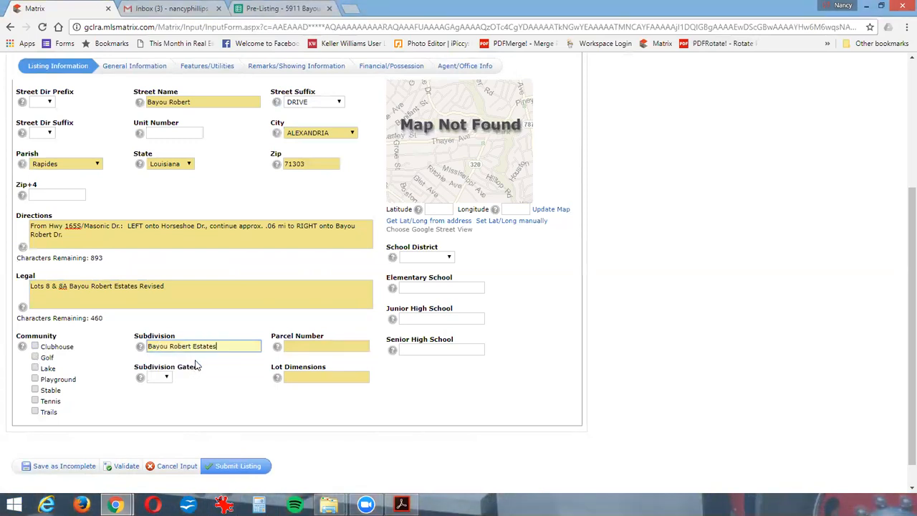
click(157, 377)
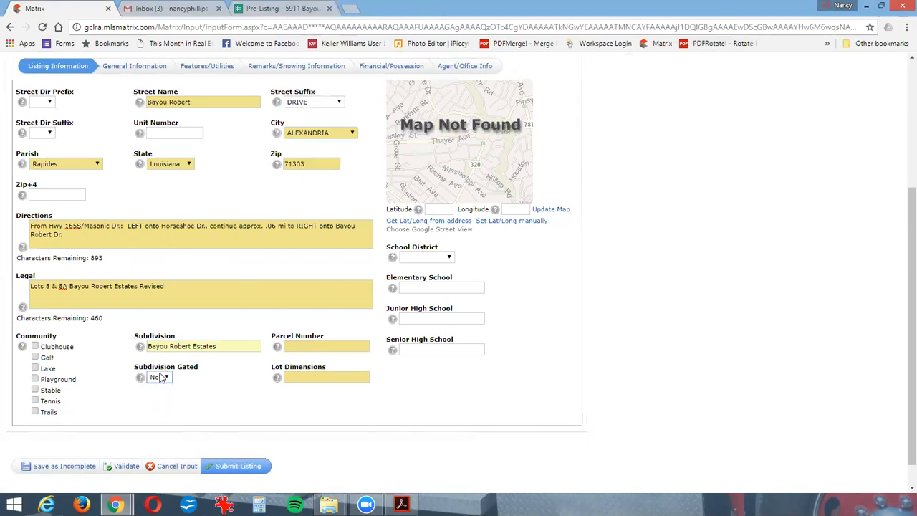
- Enter the property's full parcel number in the Parcel Number field
key(Tab)
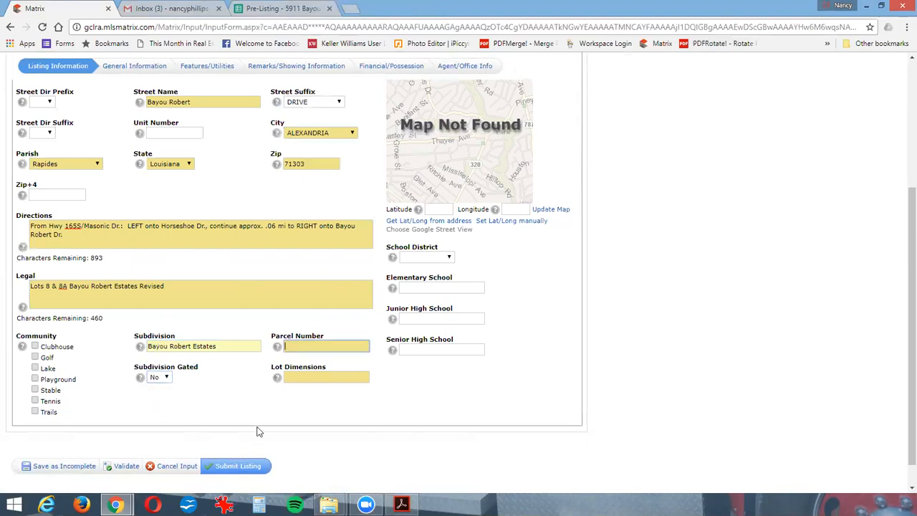
text(23)
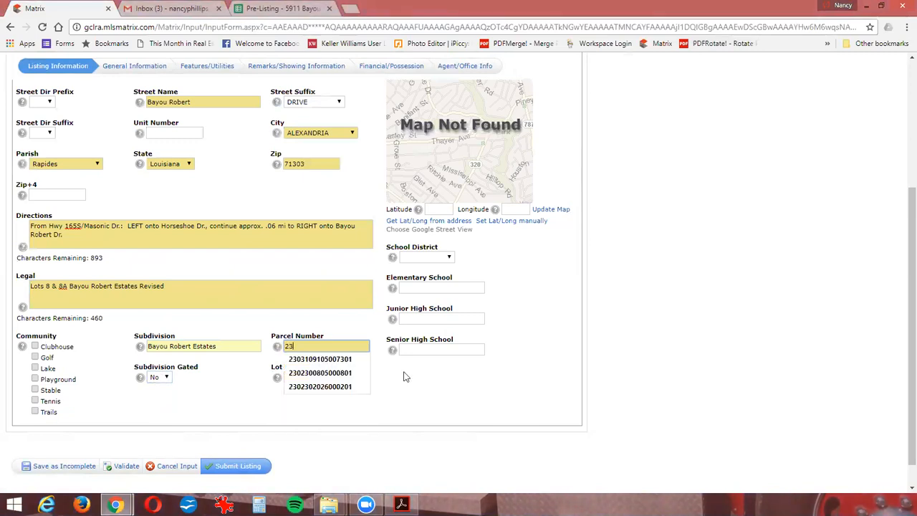
text(023)
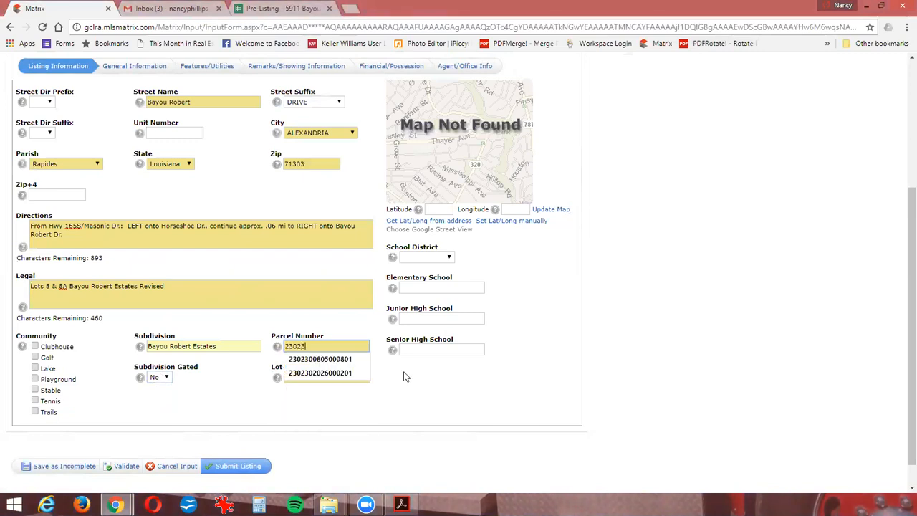
text(0080500801)
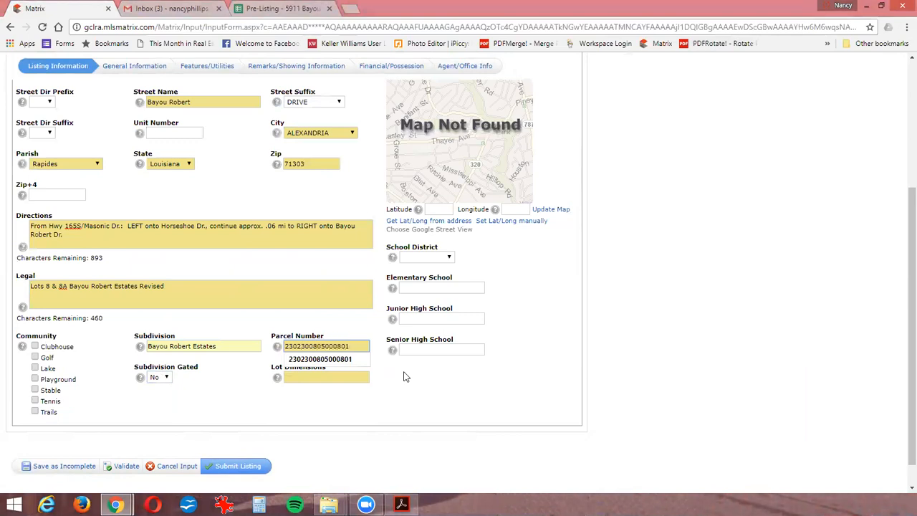
key(Tab)
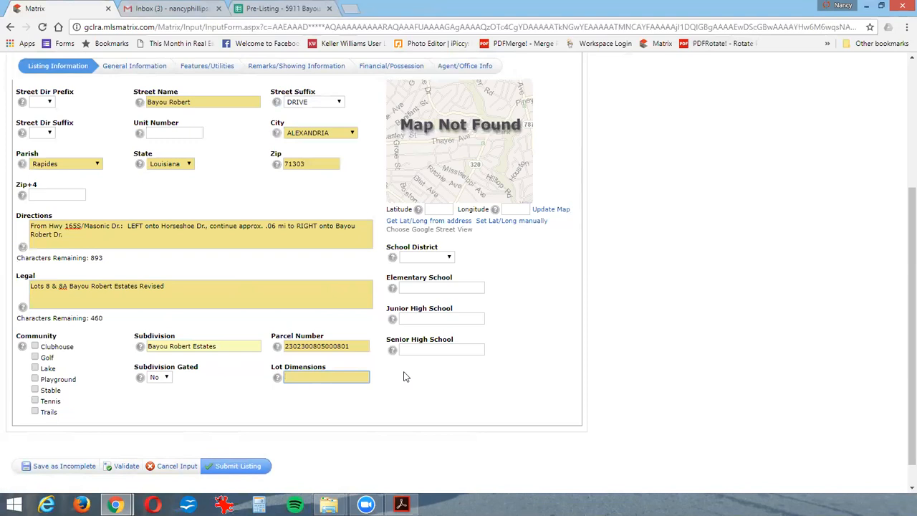
- Fill in Lot Dimensions with See Agent Remarks
text(See)
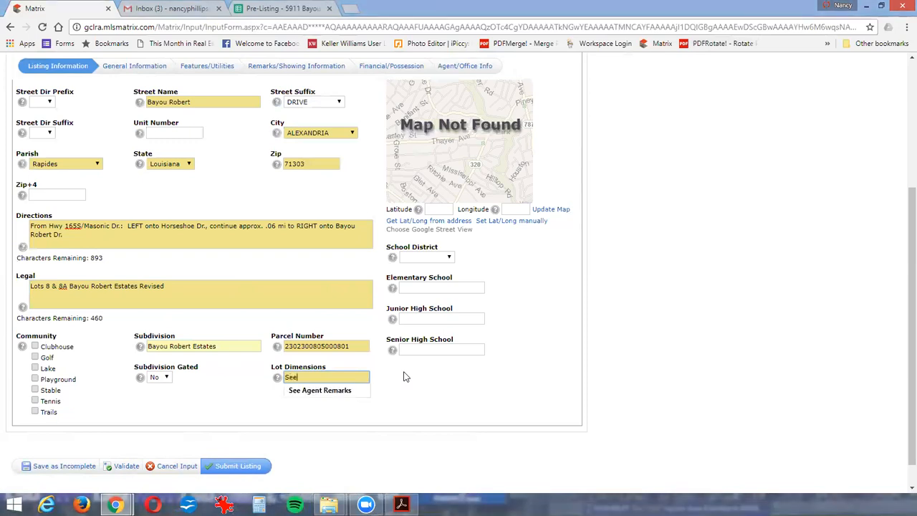
click(336, 392)
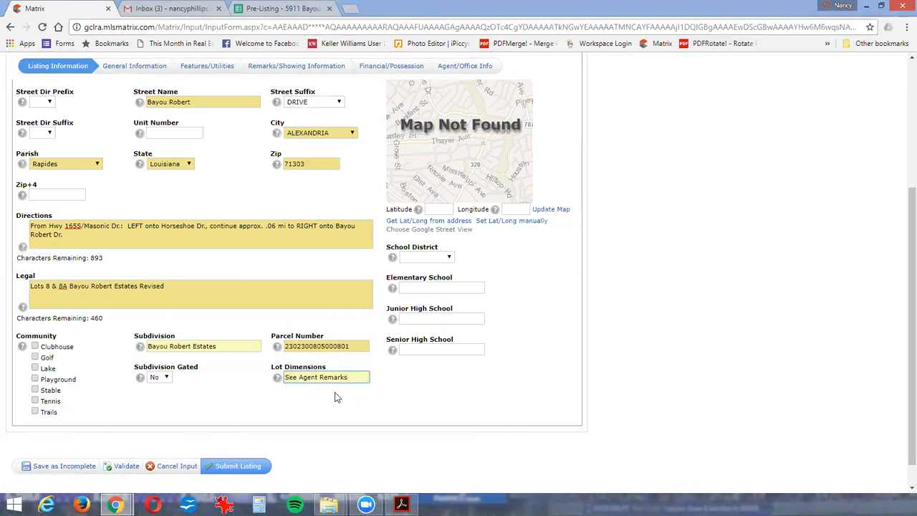
key(Tab)
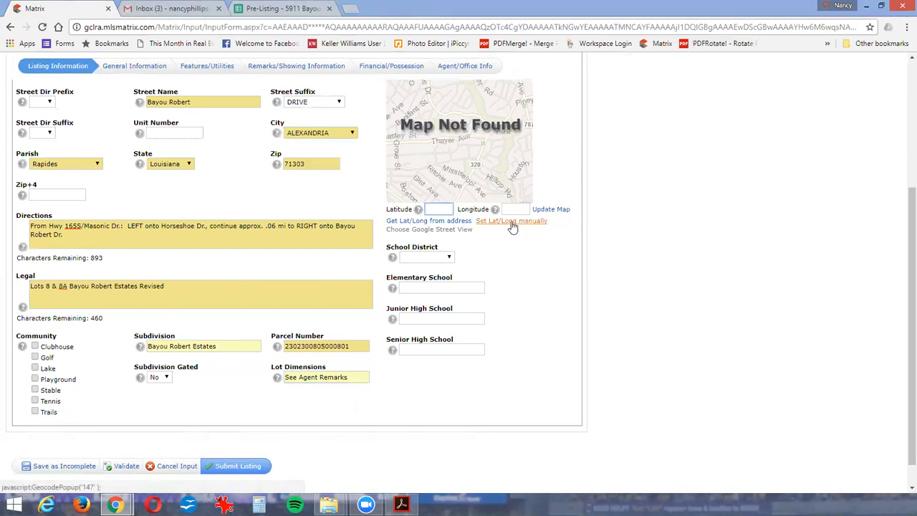
- Open the map for setting latitude and longitude manually and locate the listing's prefilled street address on it
click(513, 222)
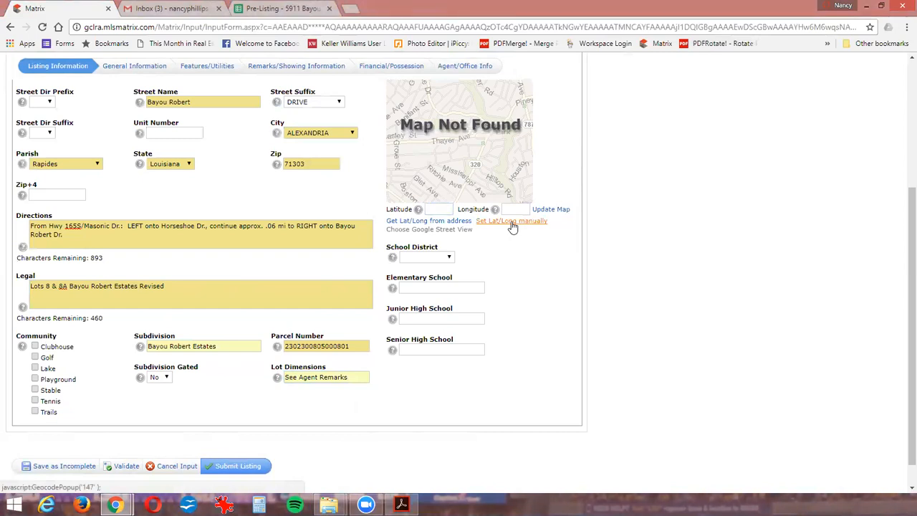
click(513, 222)
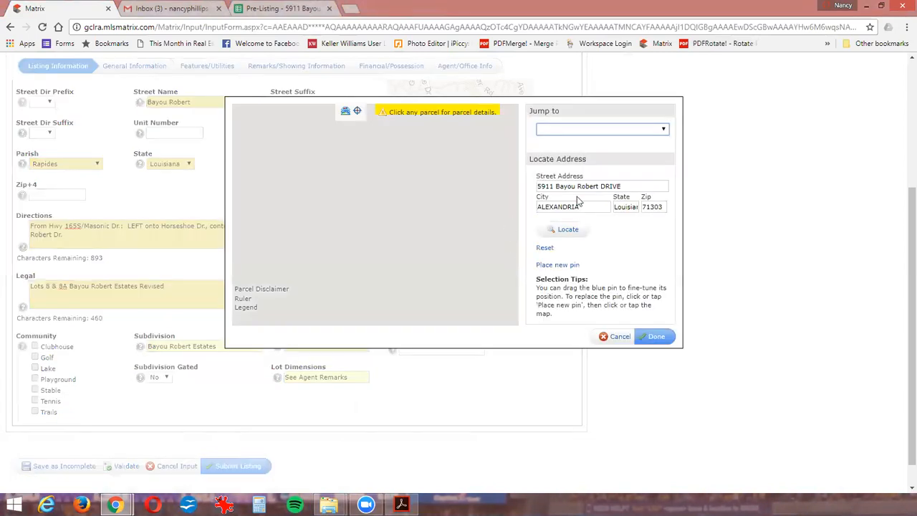
click(552, 134)
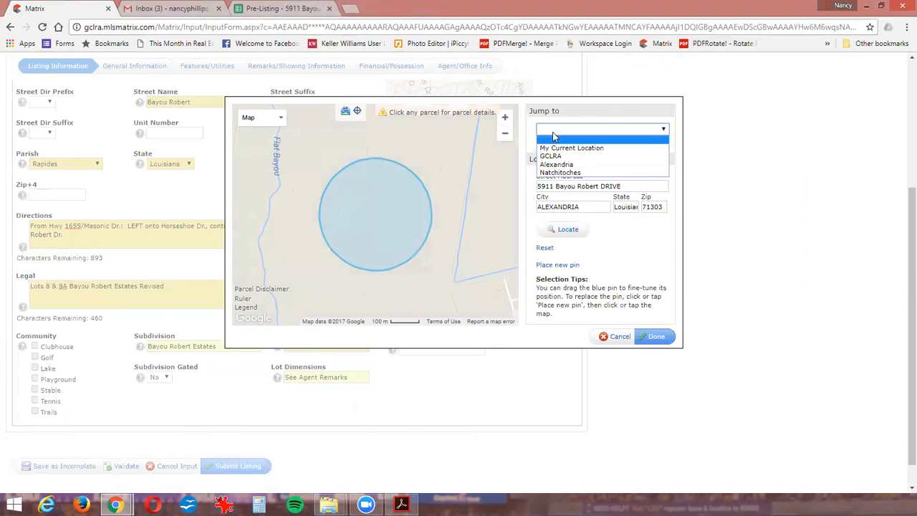
click(553, 135)
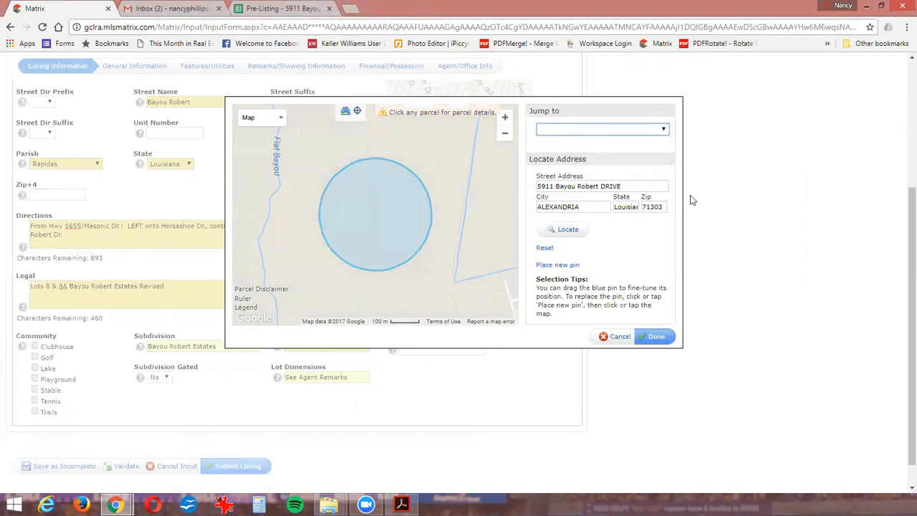
click(565, 232)
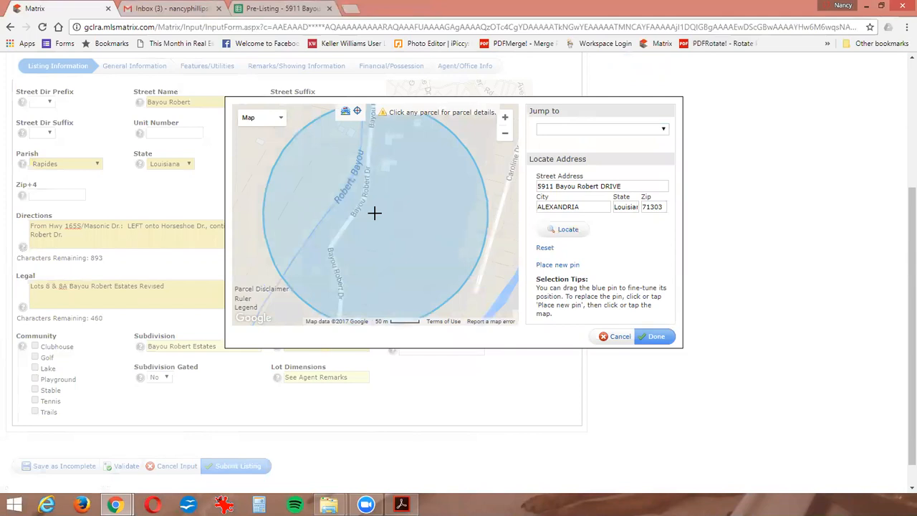
- Turn the Parcel boundary layer off and back on in the location map
click(345, 112)
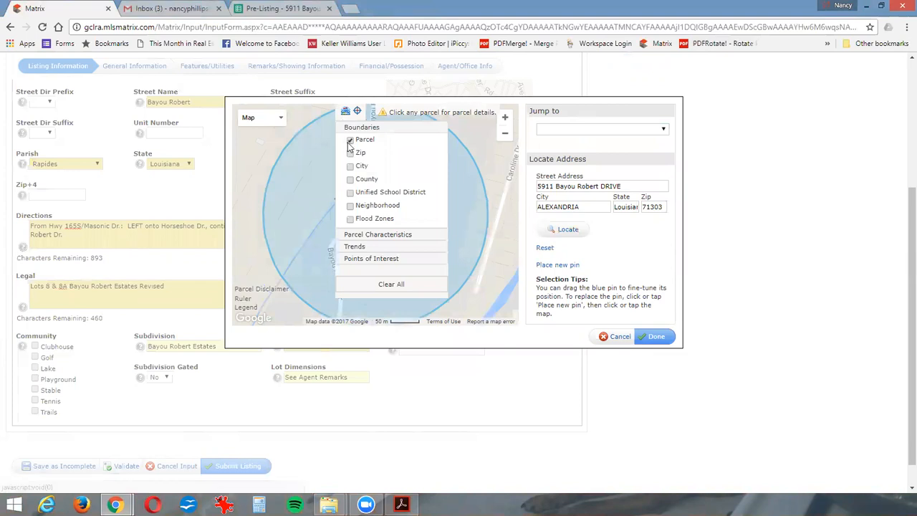
click(350, 141)
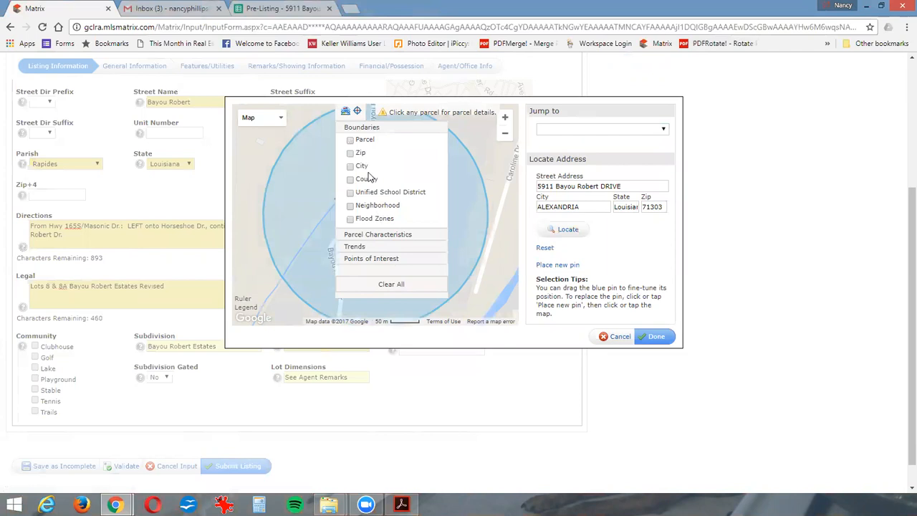
click(351, 140)
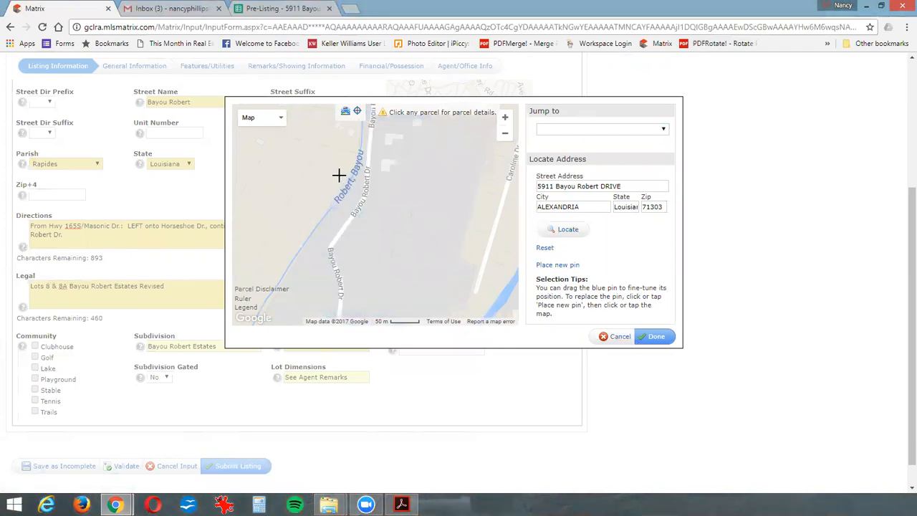
- Check the details of neighbouring parcels along the street to identify the listing's own parcel on the map
click(378, 190)
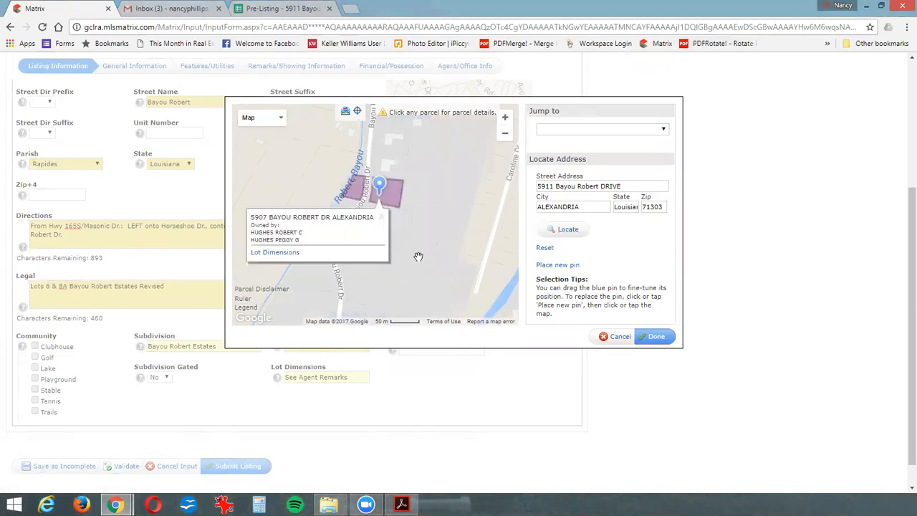
click(381, 219)
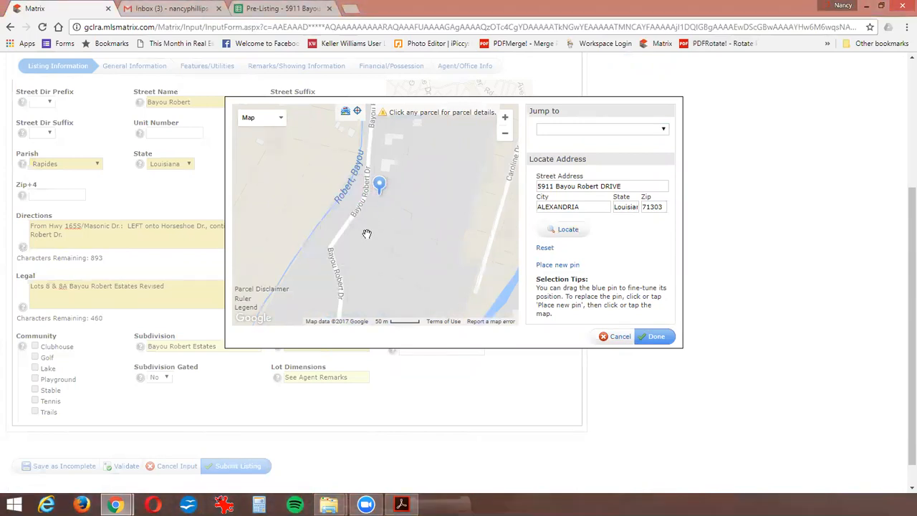
click(391, 254)
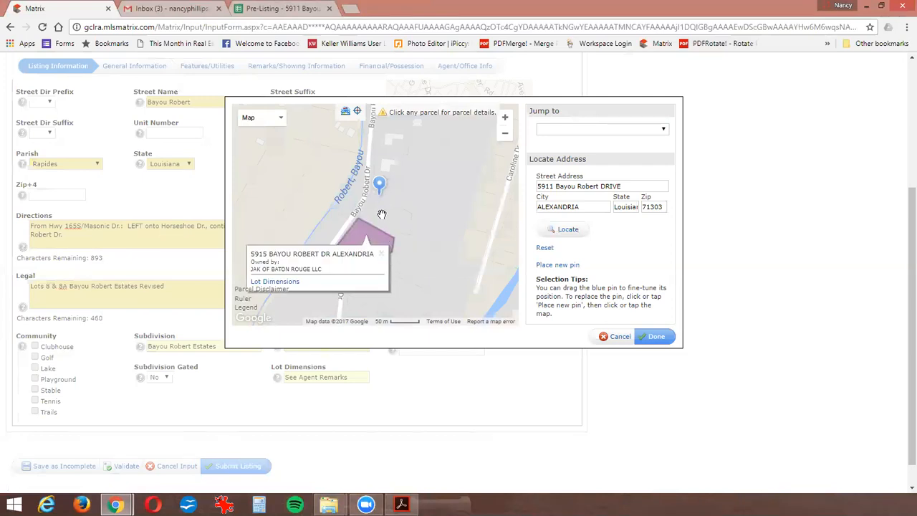
click(384, 227)
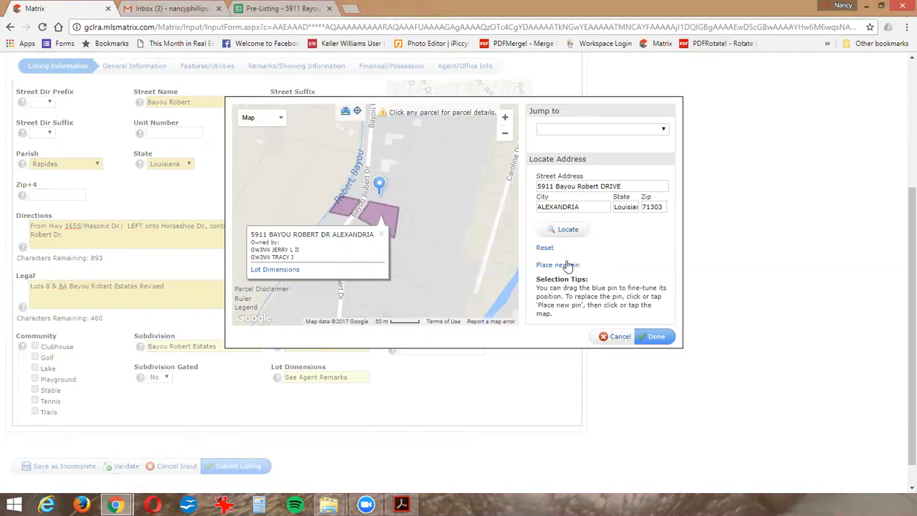
- Place a new pin on the listing's own parcel and apply that location to the listing
click(560, 266)
click(376, 216)
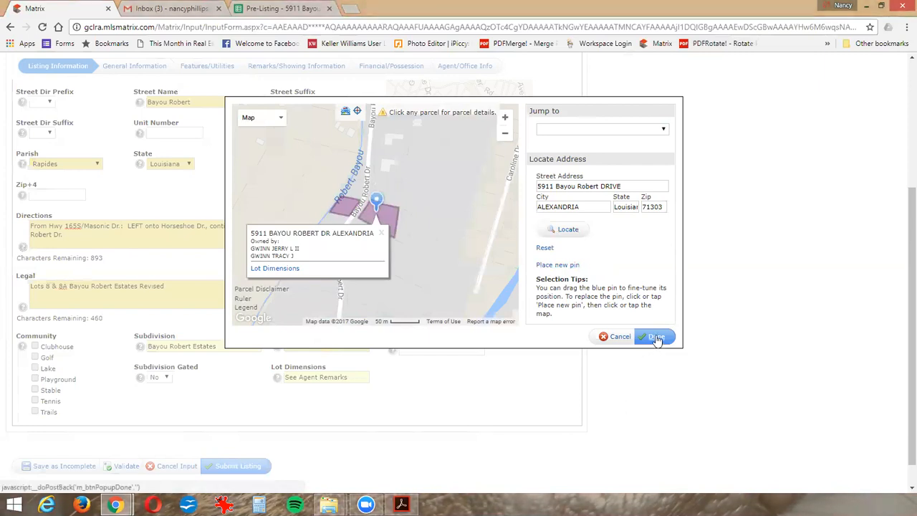
click(656, 337)
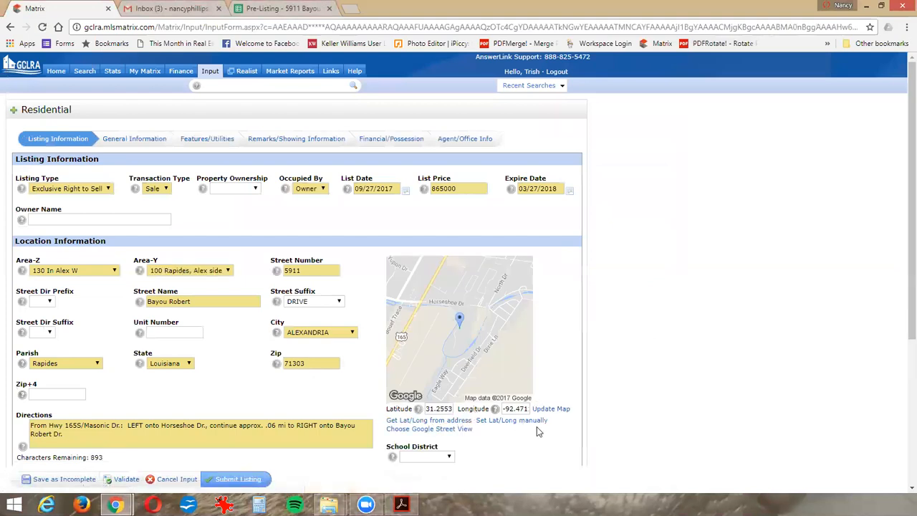
- Set the School District to Rapides
scroll(510, 461, down, 3)
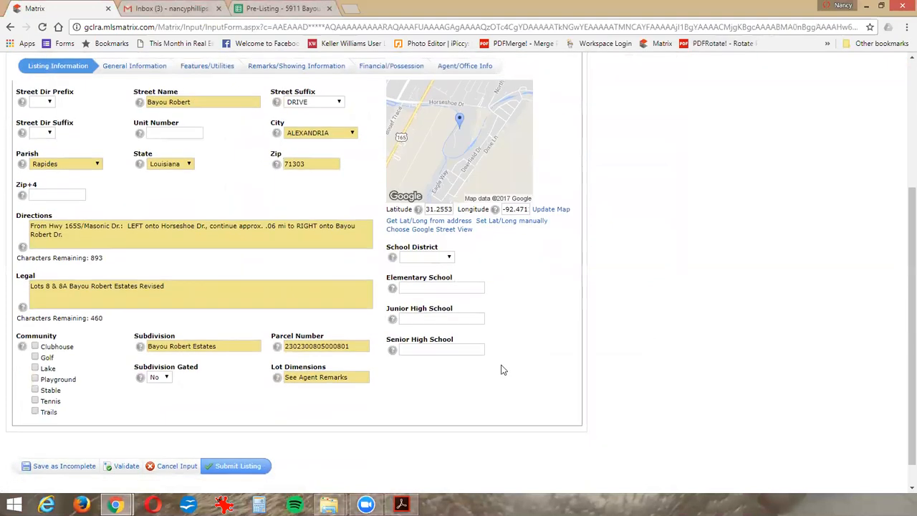
click(445, 260)
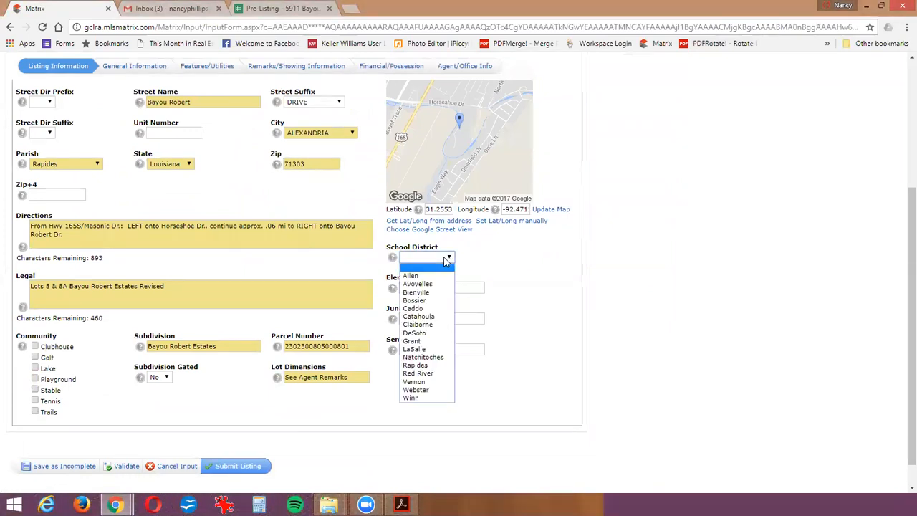
key(r)
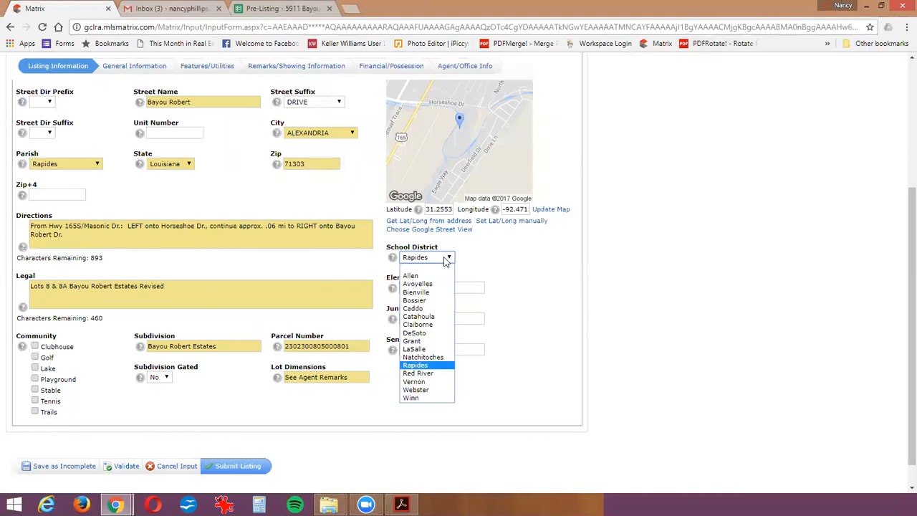
click(445, 260)
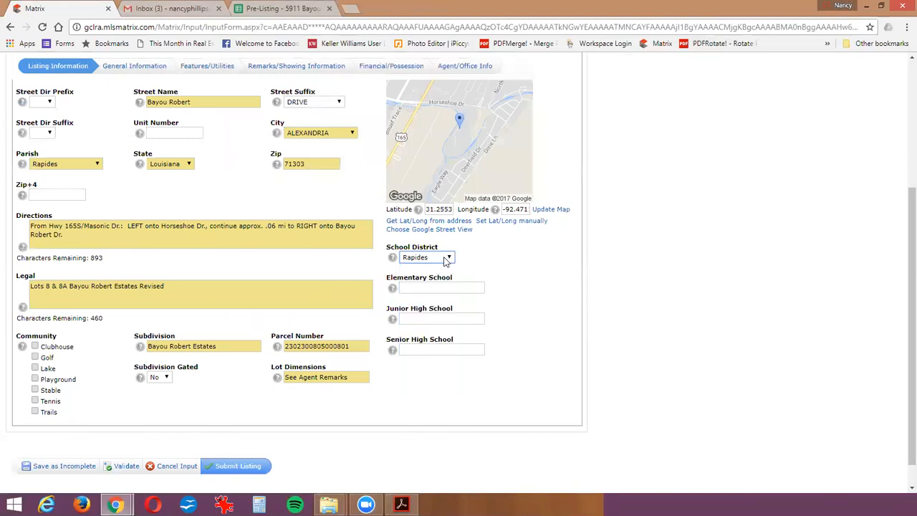
key(Tab)
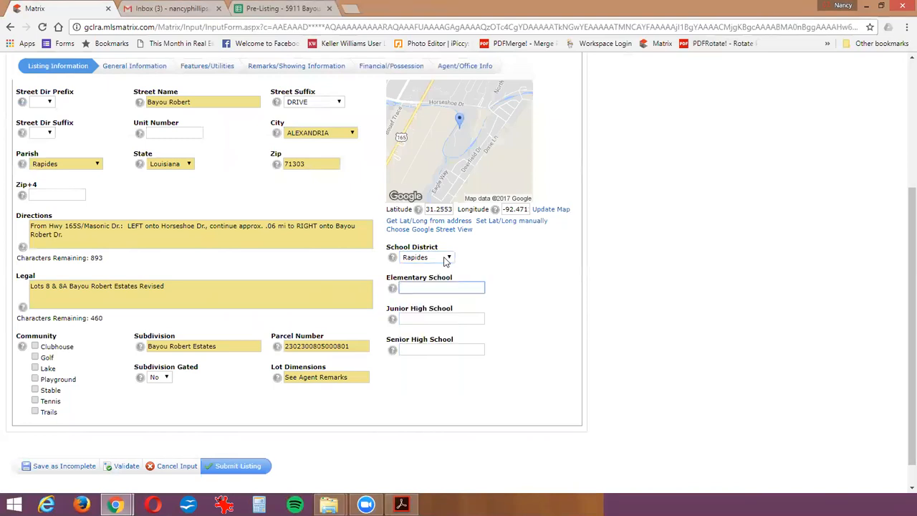
- Enter Cherokee as the Elementary School, Brame as the Junior High School and ASH as the Senior High School
text(Cherokee)
key(Tab)
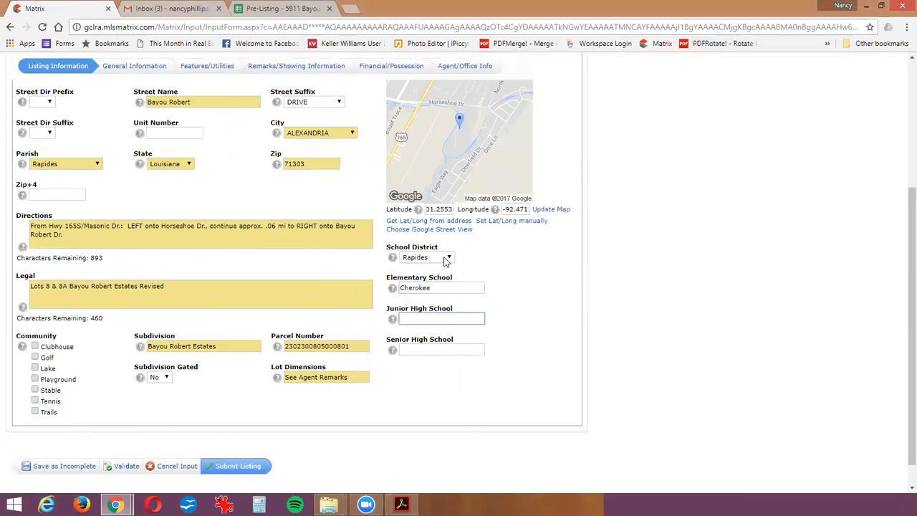
text(Brame)
key(Tab)
text(ASH)
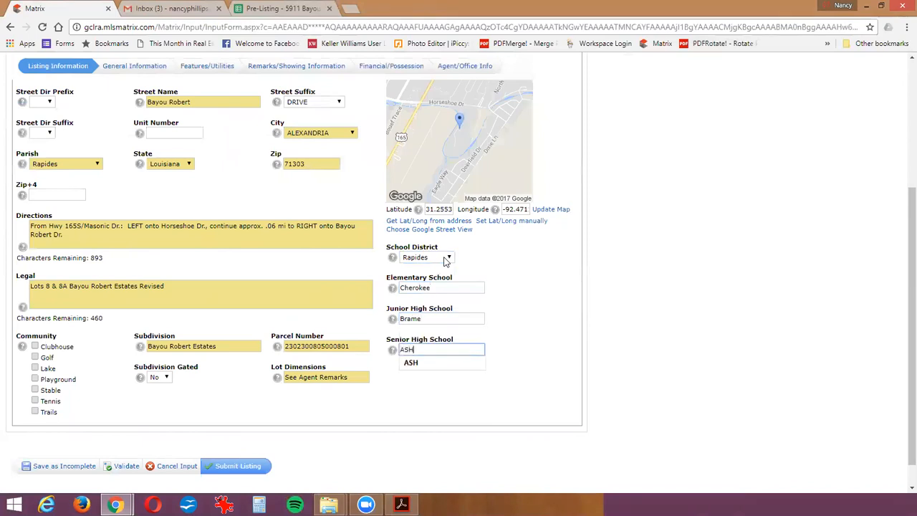
key(Tab)
- In the General Information section, set Type Home to Single and Building Condition to Existing
scroll(530, 339, up, 3)
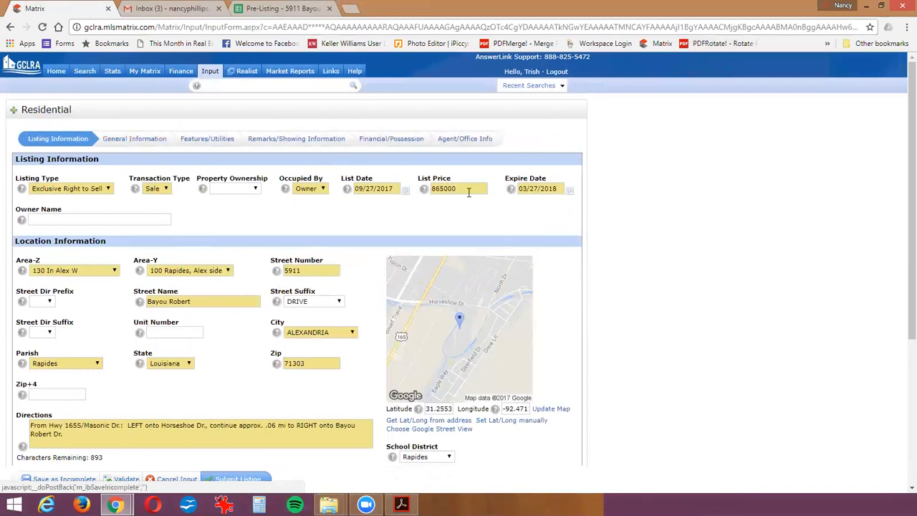
scroll(662, 316, down, 5)
scroll(708, 358, up, 5)
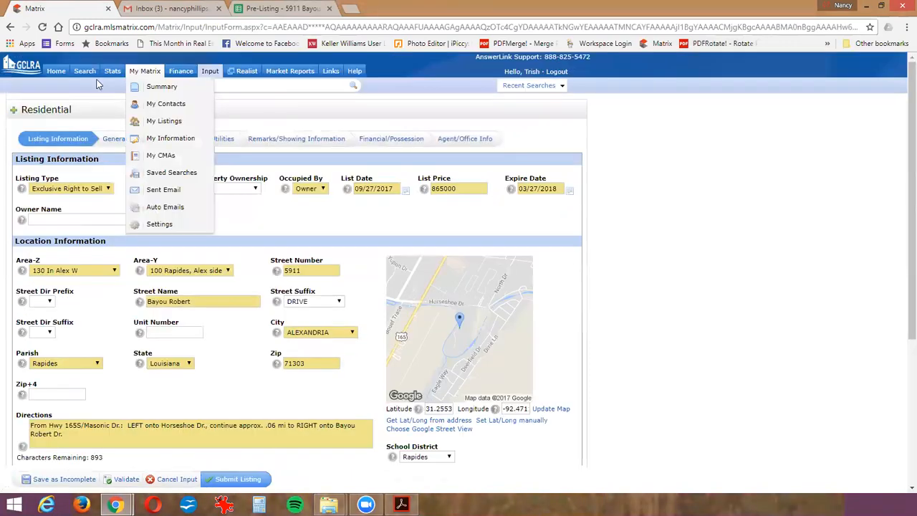
click(112, 142)
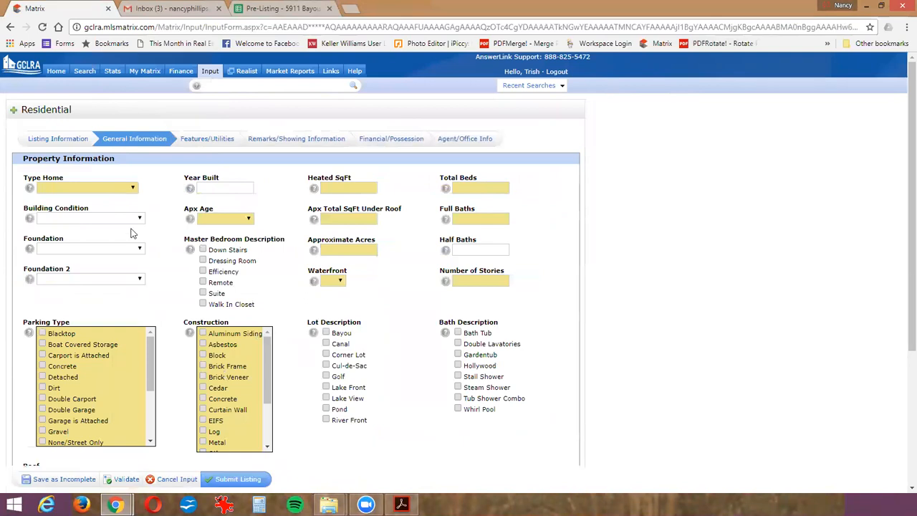
click(108, 189)
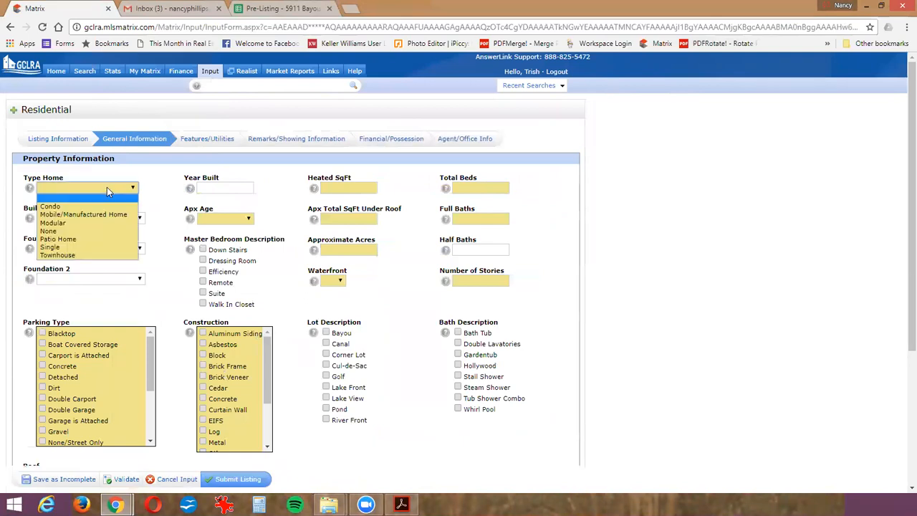
click(72, 242)
click(80, 217)
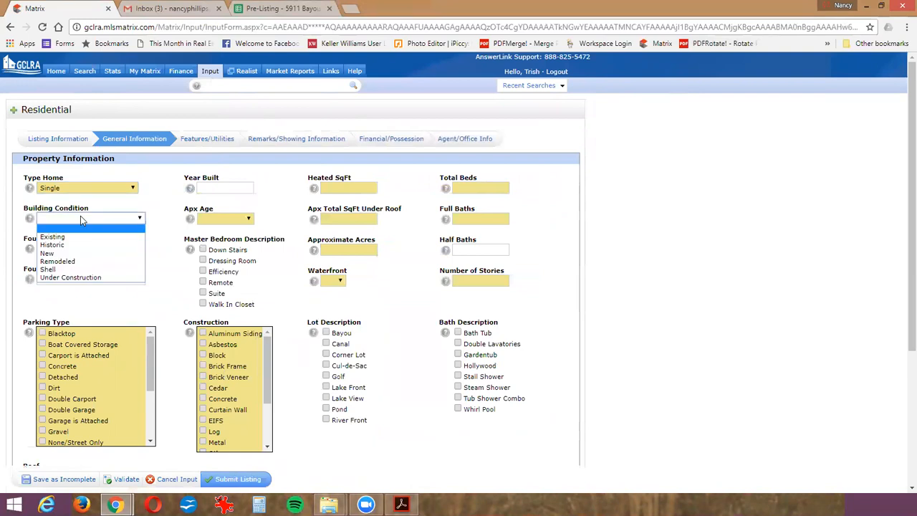
click(47, 236)
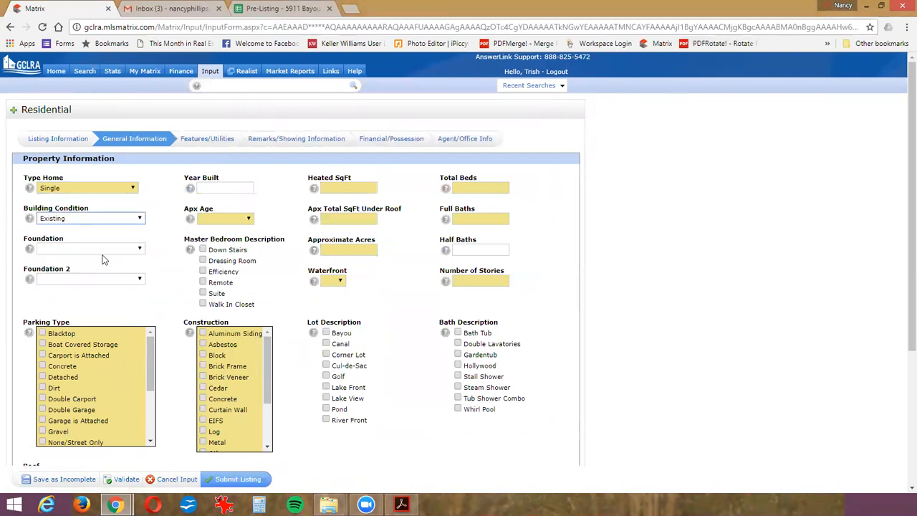
click(112, 218)
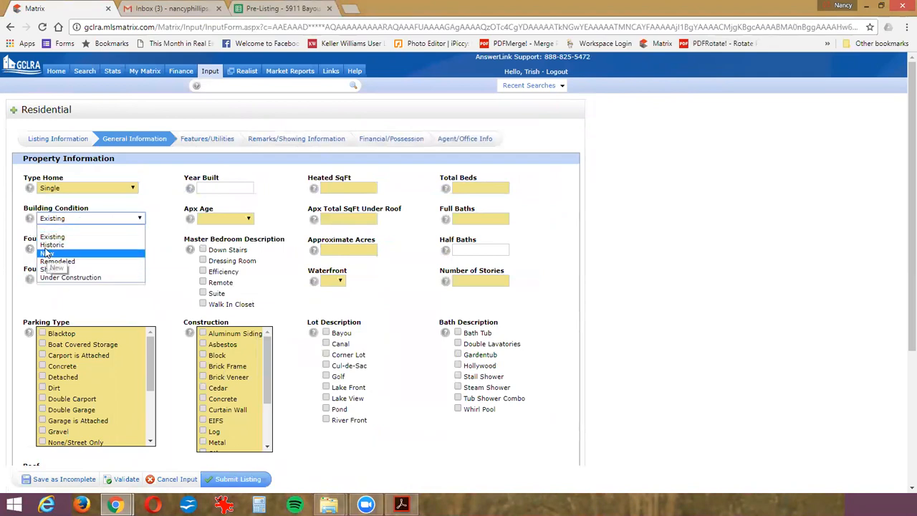
click(79, 223)
- Set both Foundation and Foundation 2 to Slab
click(89, 250)
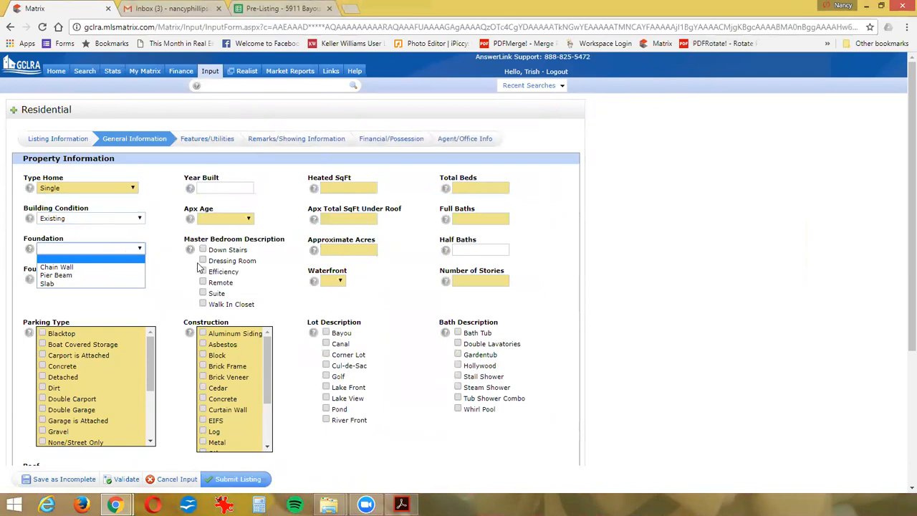
key(s)
key(Return)
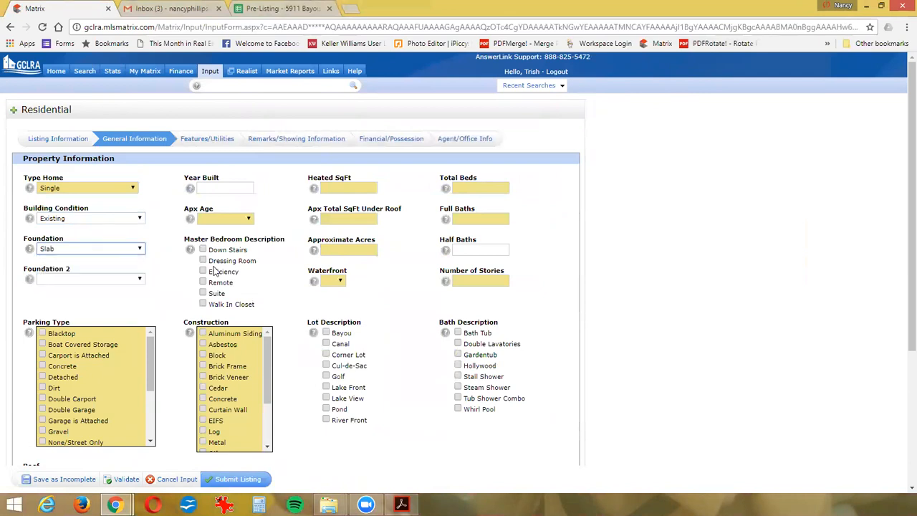
key(s)
key(Tab)
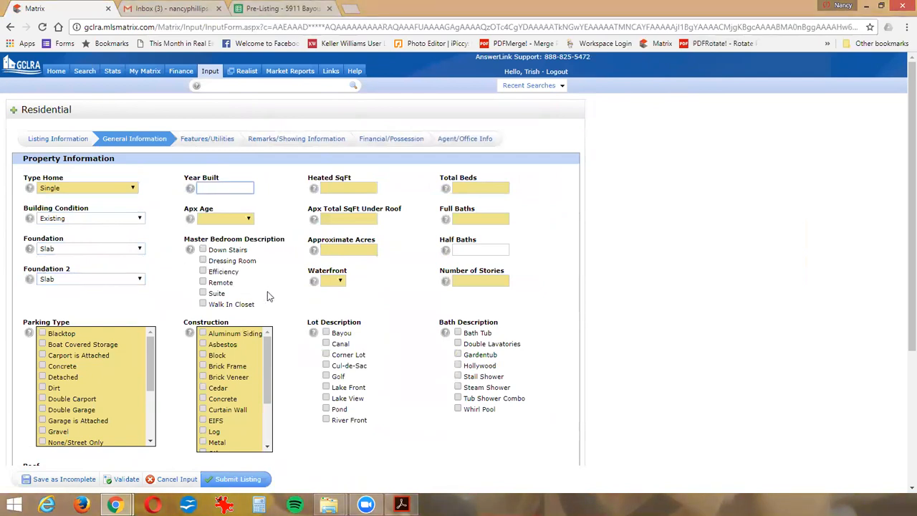
- Enter 1999 as the Year Built and set Apx Age to 16-20
text(1999)
key(Tab)
key(1)
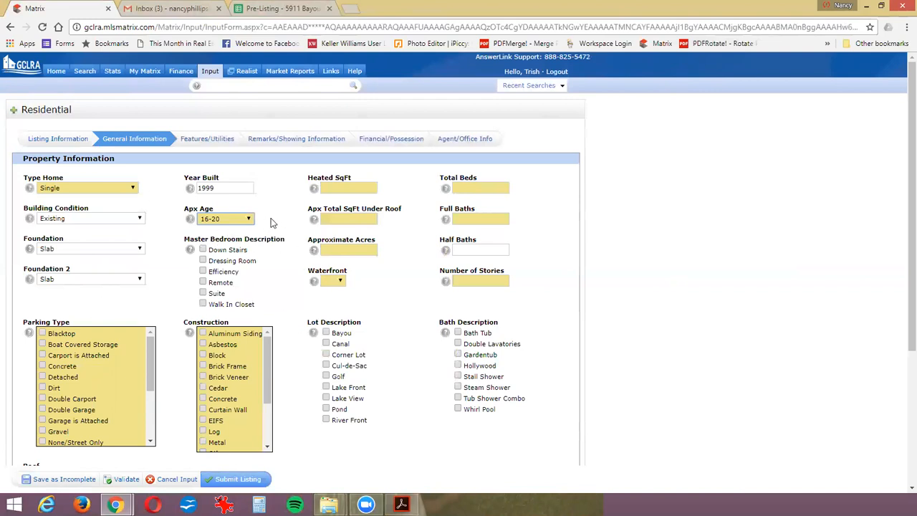
click(248, 221)
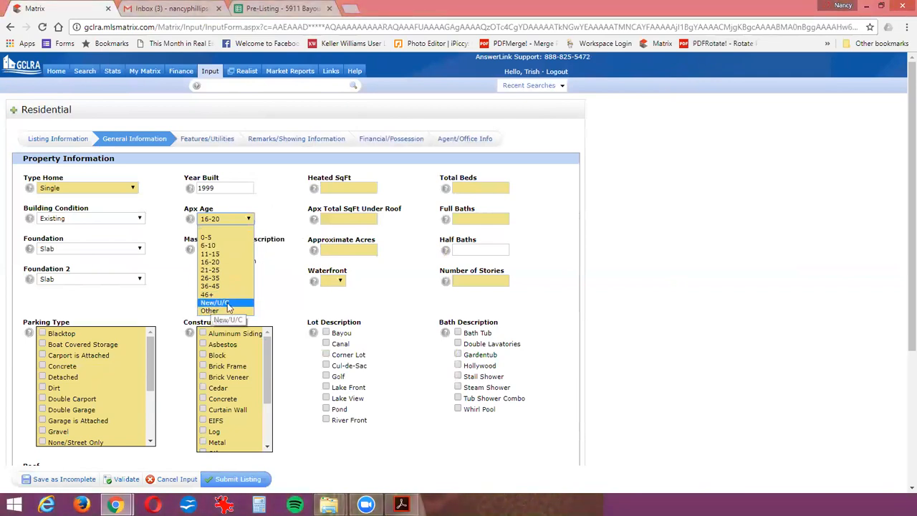
click(282, 213)
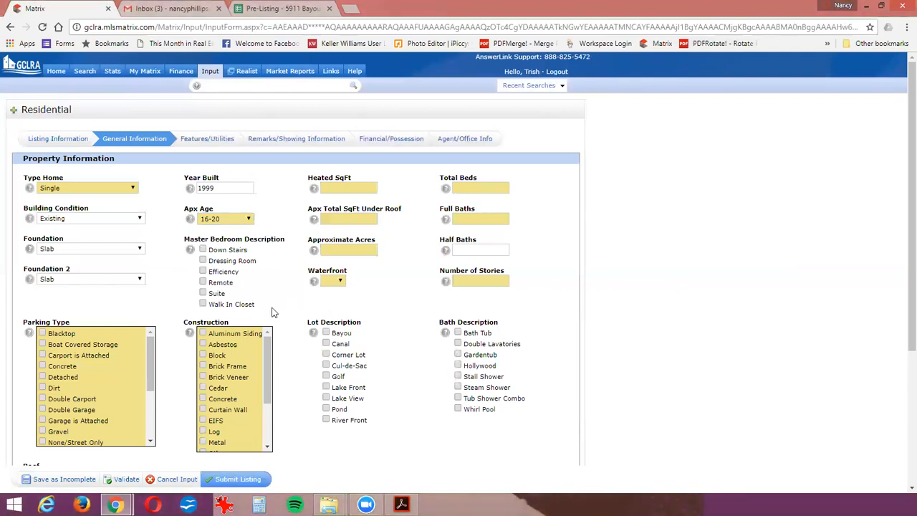
- Mark the master bedroom as Suite and Walk In Closet and set Heated SqFt to 4482
click(202, 293)
click(362, 187)
text(4482)
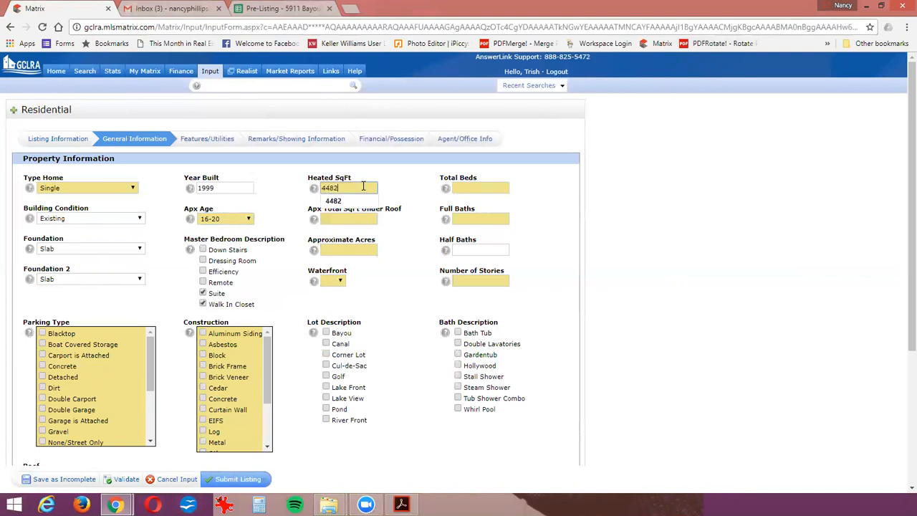
- Set Apx Total SqFt Under Roof to 4600, Approximate Acres to .0961 and Waterfront to Yes
key(Tab)
text(4600)
key(Tab)
text(.0)
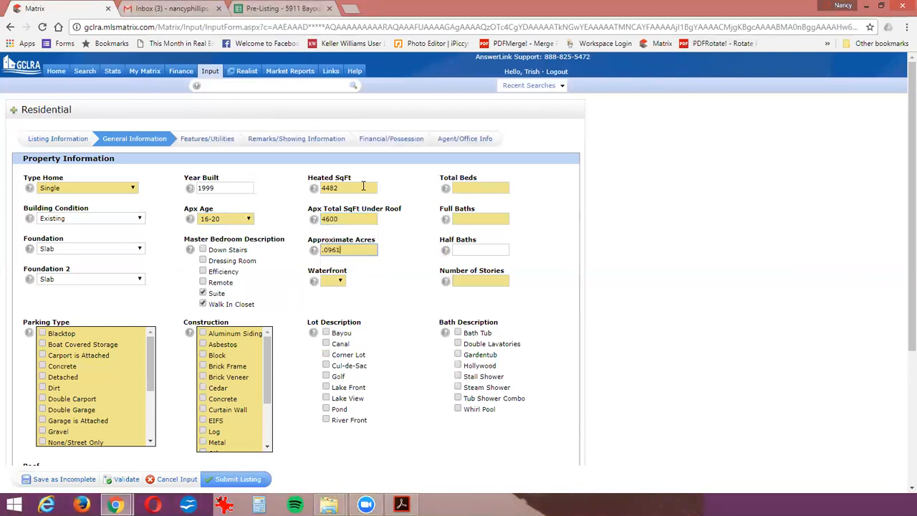
key(Tab)
key(Tab)
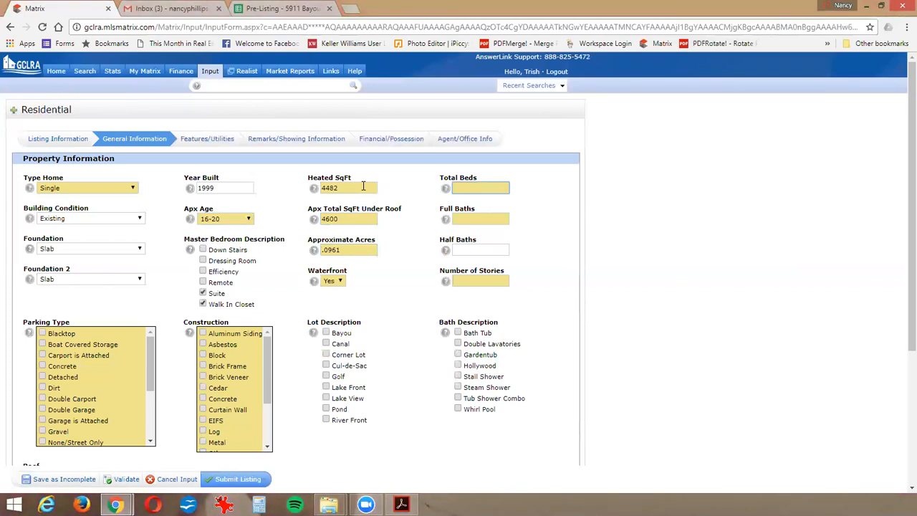
- Enter 5 Total Beds, 4 Full Baths, 1 Half Bath and 2 for Number of Stories
text(5)
key(Tab)
text(4)
key(Tab)
text(1)
key(Tab)
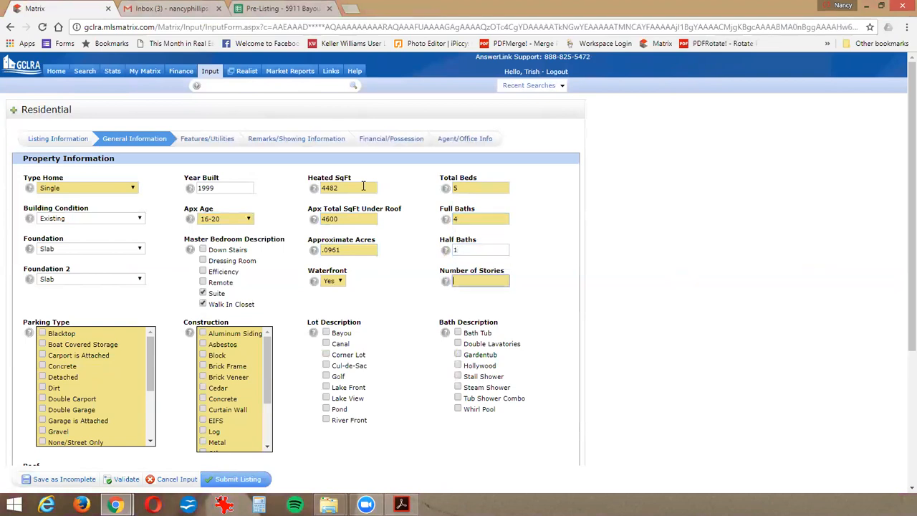
text(2)
key(Tab)
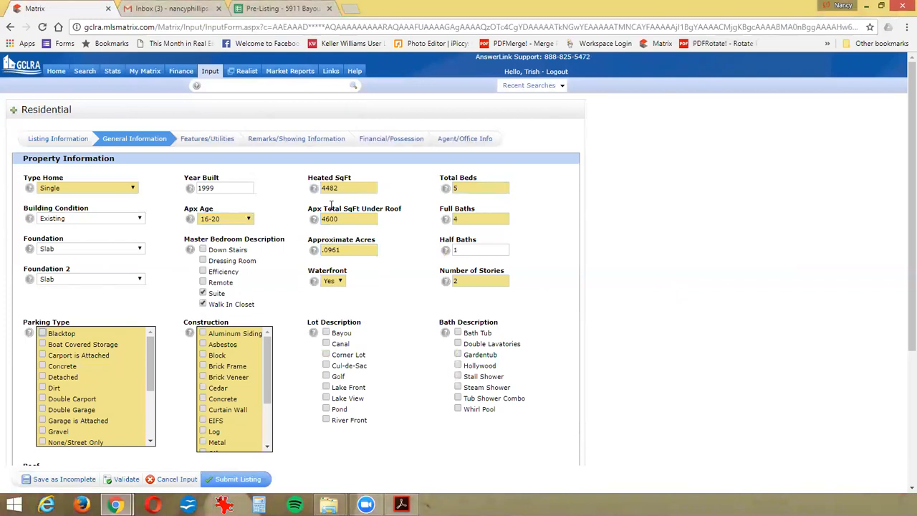
- Select Double Garage, Garage is Attached and Triple or + Garage as the Parking Type options
click(61, 409)
scroll(61, 409, down, 2)
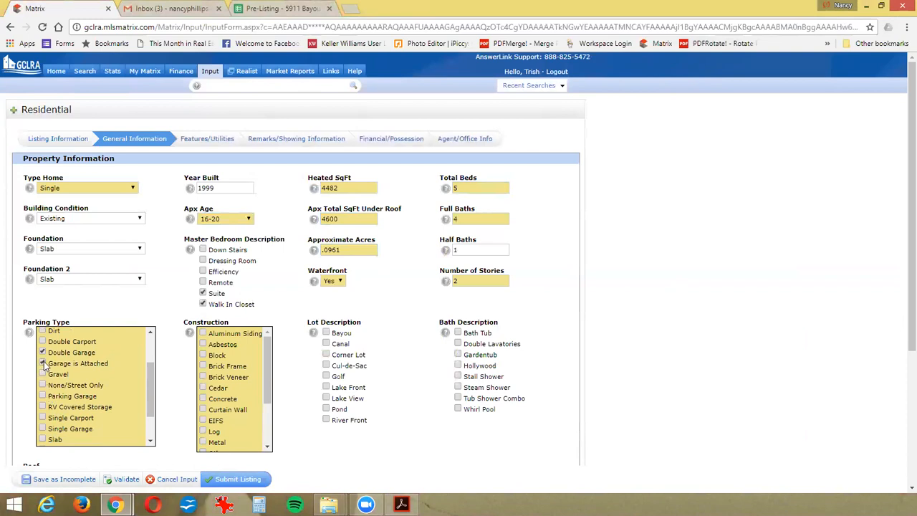
scroll(61, 367, down, 2)
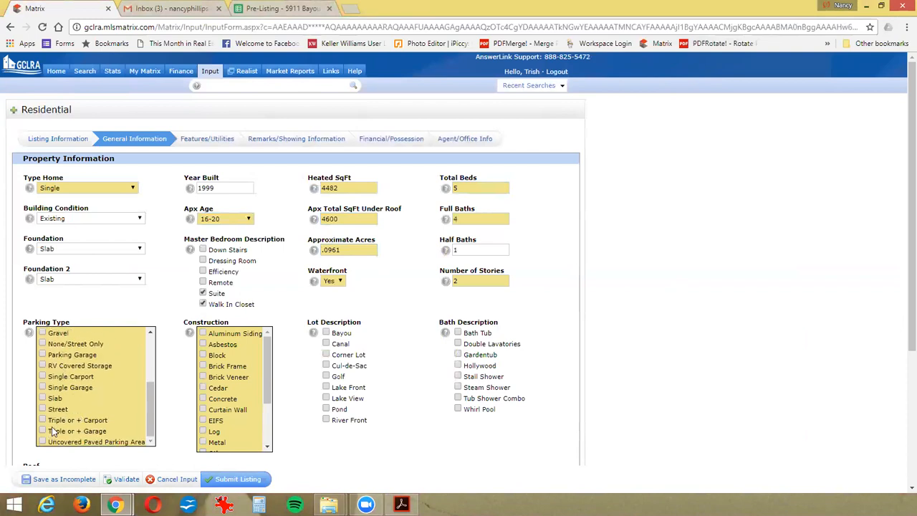
scroll(52, 427, down, 1)
click(61, 374)
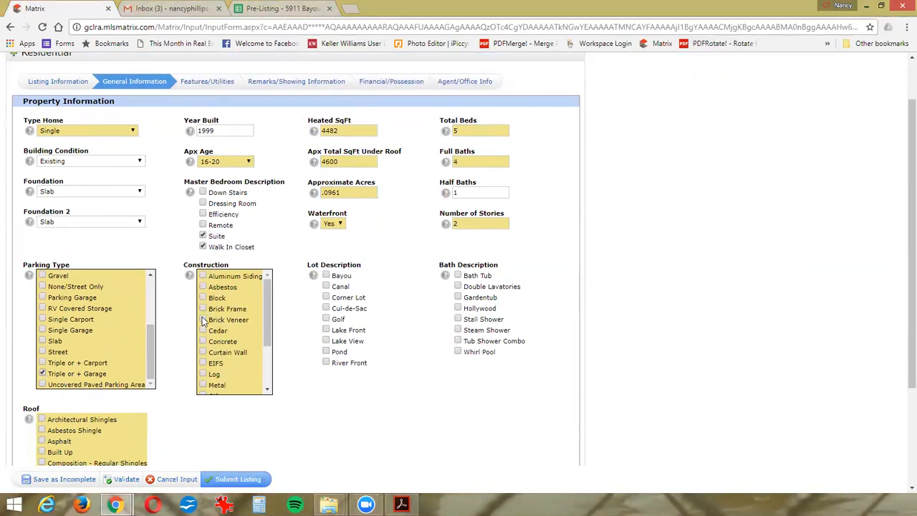
- Select Stucco and Wood Frame for Construction and Bayou for Lot Description
scroll(219, 359, down, 2)
click(207, 389)
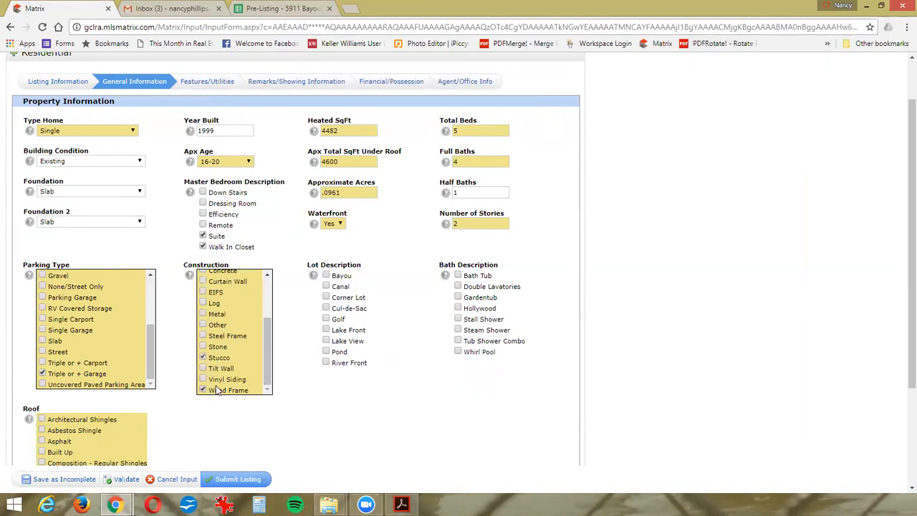
click(326, 276)
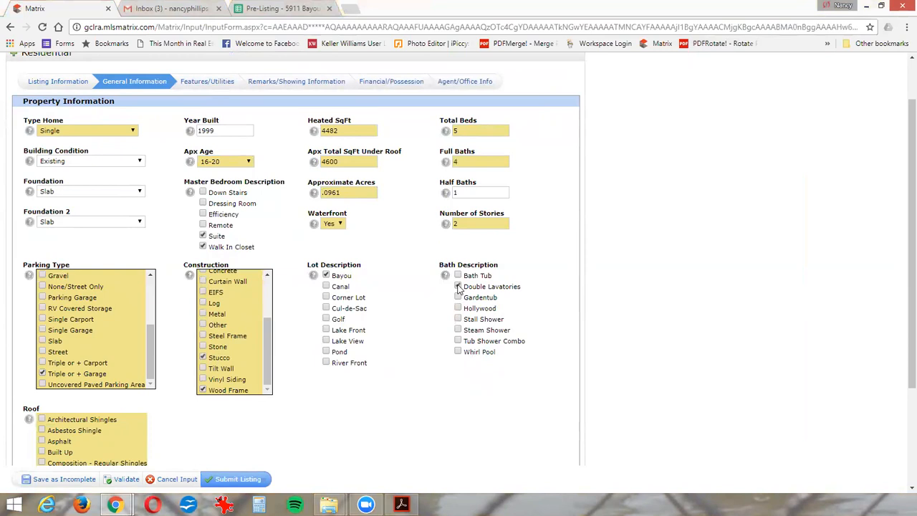
- Select Double Lavatories, Stall Shower and Whirl Pool for Bath Description and Architectural Shingles for Roof
click(460, 320)
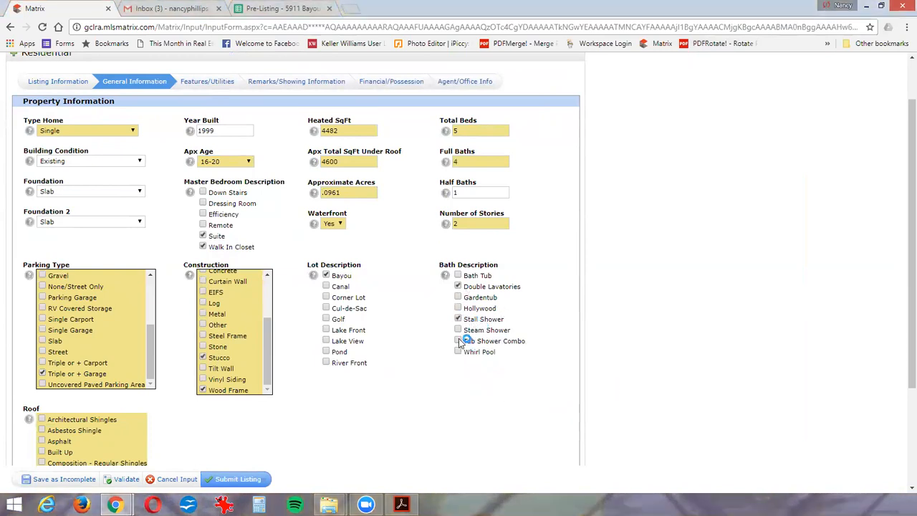
click(458, 352)
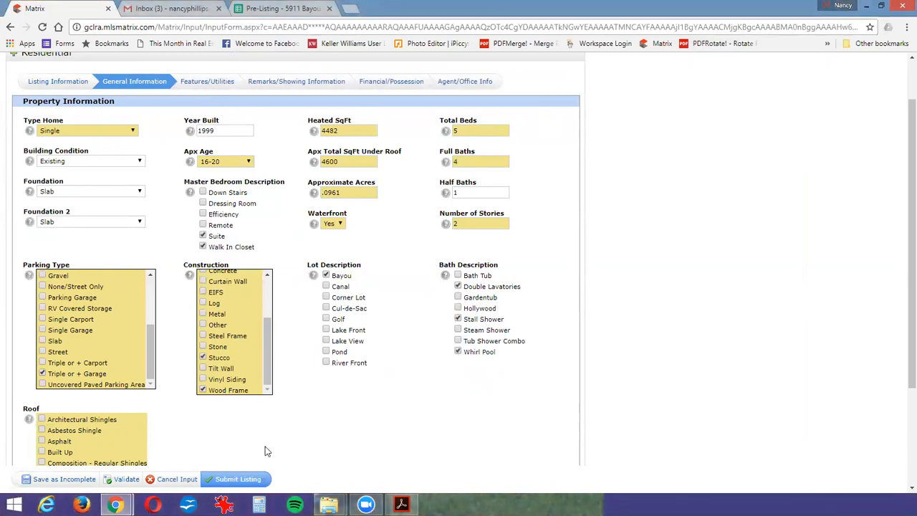
scroll(264, 451, down, 2)
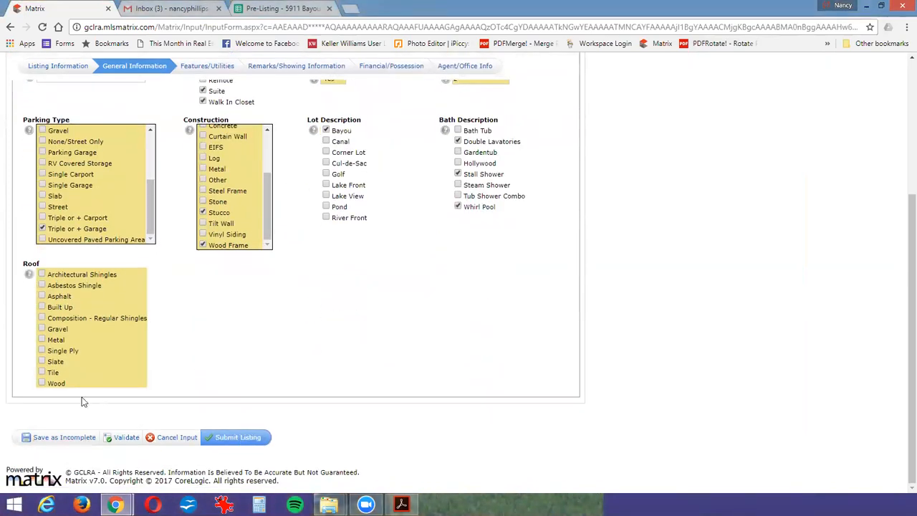
click(43, 275)
- Go to the Features/Utilities section and select Eat In Kitchen and Separate for Dining
scroll(297, 342, up, 3)
click(191, 144)
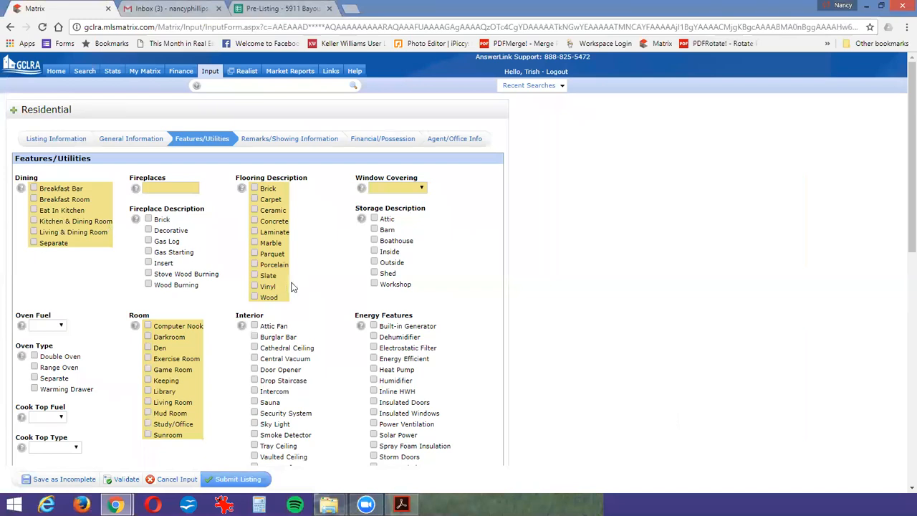
click(33, 210)
click(49, 241)
- Set Fireplaces to 2 and select Brick, Gas Starting and Wood Burning as the Fireplace Description
click(158, 188)
text(2)
key(Tab)
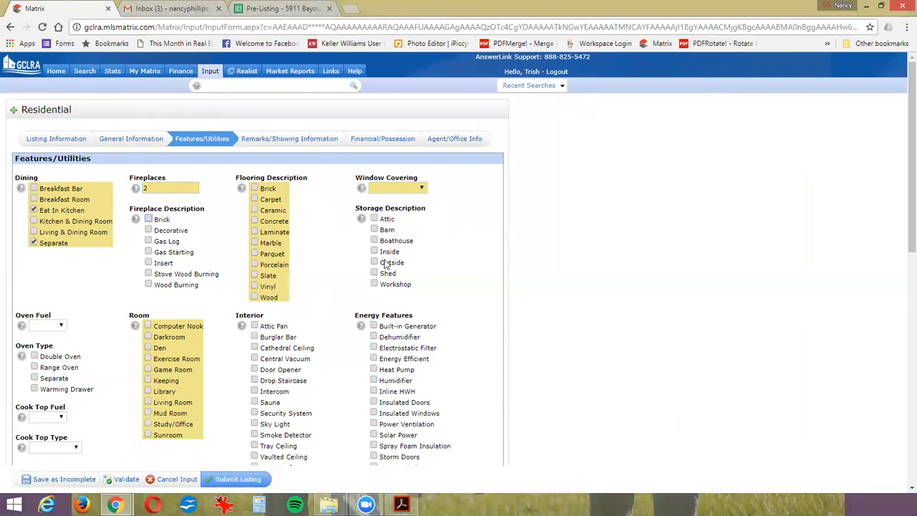
click(256, 189)
click(255, 188)
click(149, 219)
click(149, 251)
click(148, 285)
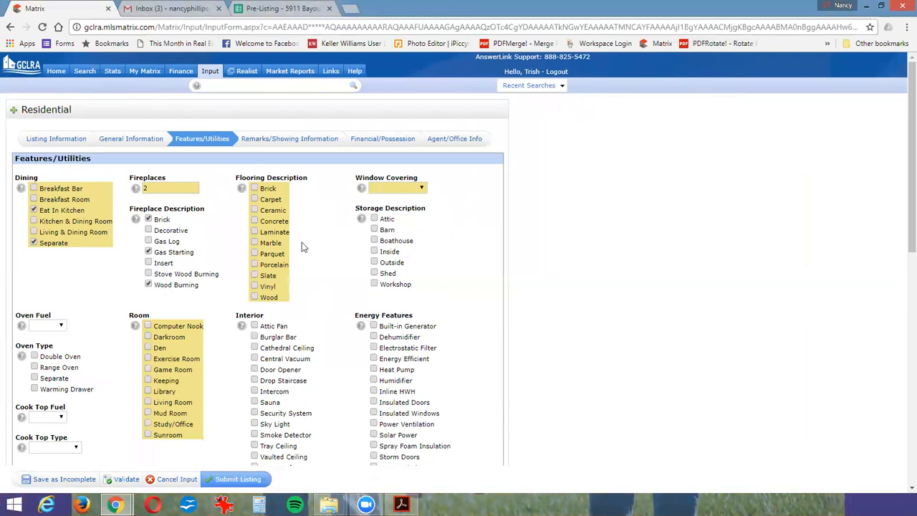
- Select Brick, Ceramic, Marble and Slate for Flooring Description
click(255, 187)
click(255, 211)
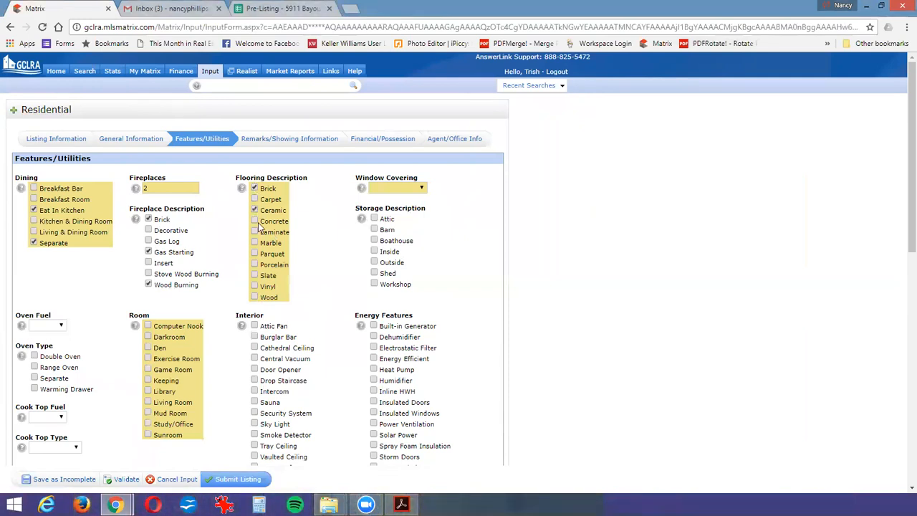
click(255, 243)
click(255, 277)
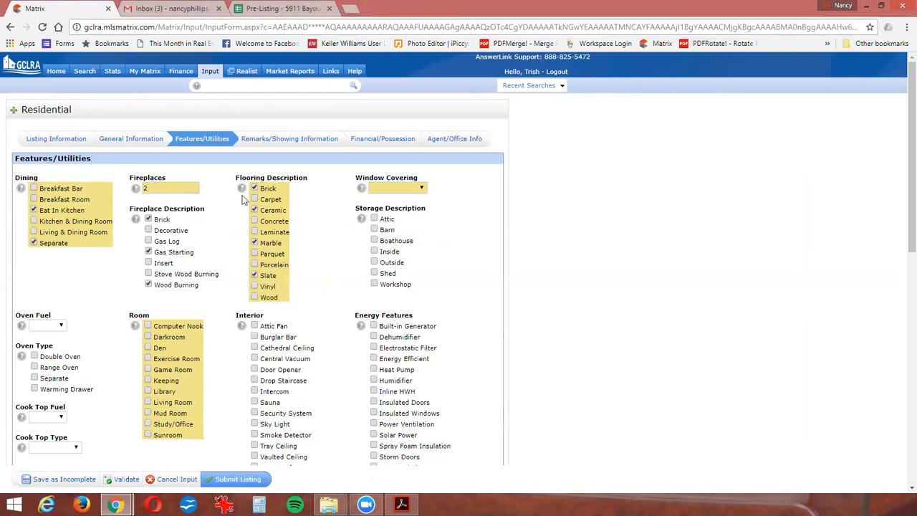
- Set Window Covering to All Remain and select Attic, Inside, Outside and Workshop for Storage Description
click(398, 191)
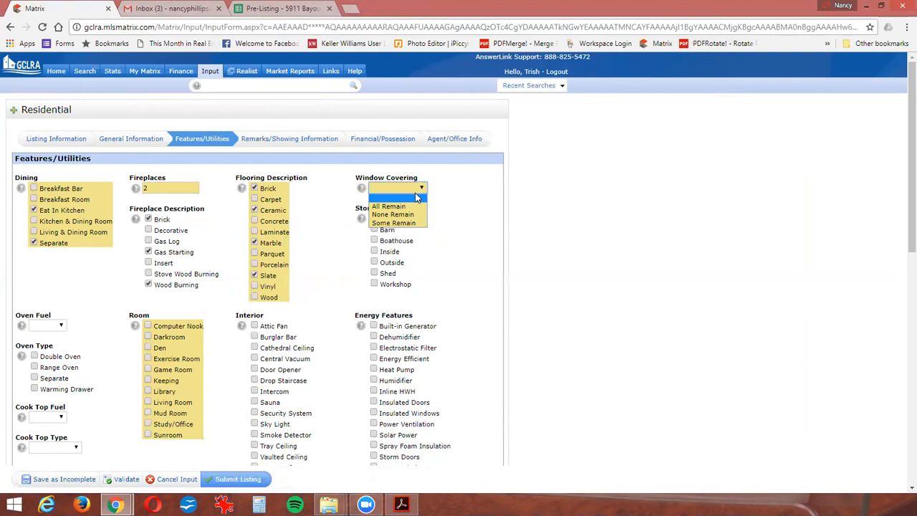
click(398, 207)
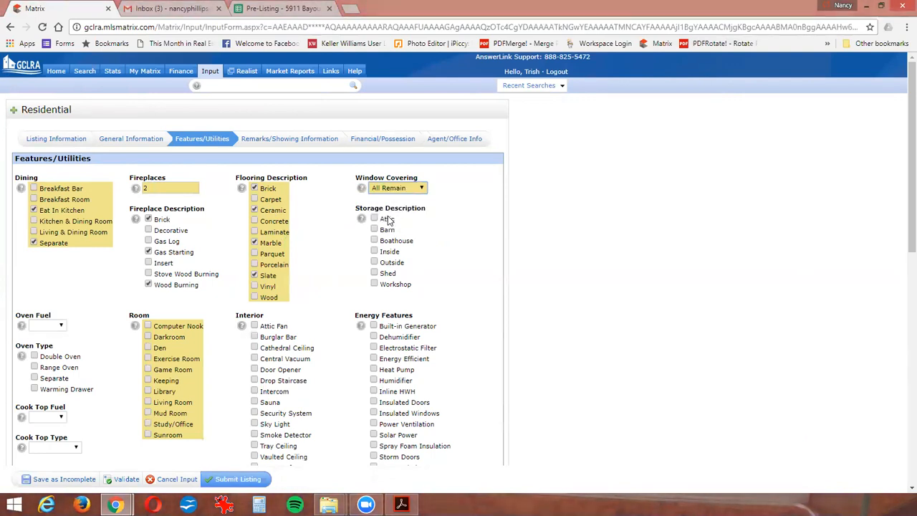
click(374, 219)
click(374, 252)
click(374, 263)
click(374, 283)
- Set the oven to Electric fuel and Double Oven type, and the cook top to Gas fuel and Separate type
scroll(109, 316, down, 1)
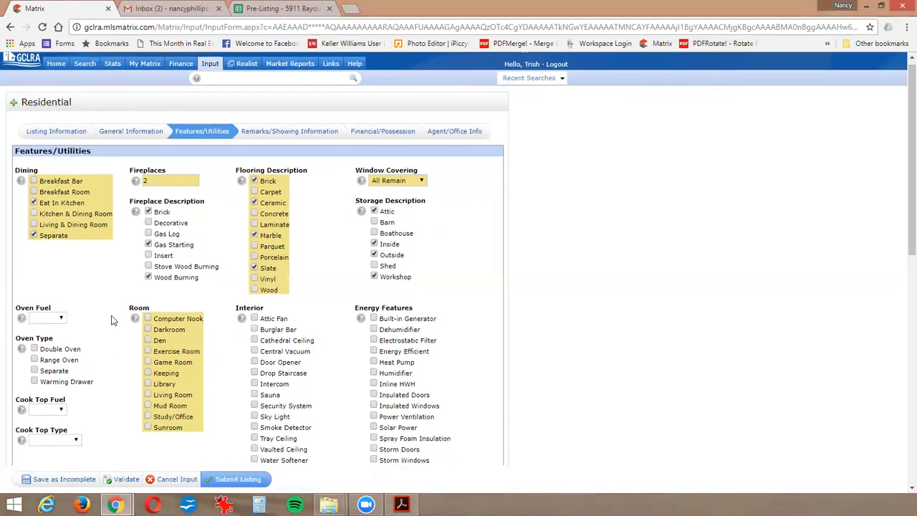
click(45, 270)
click(48, 285)
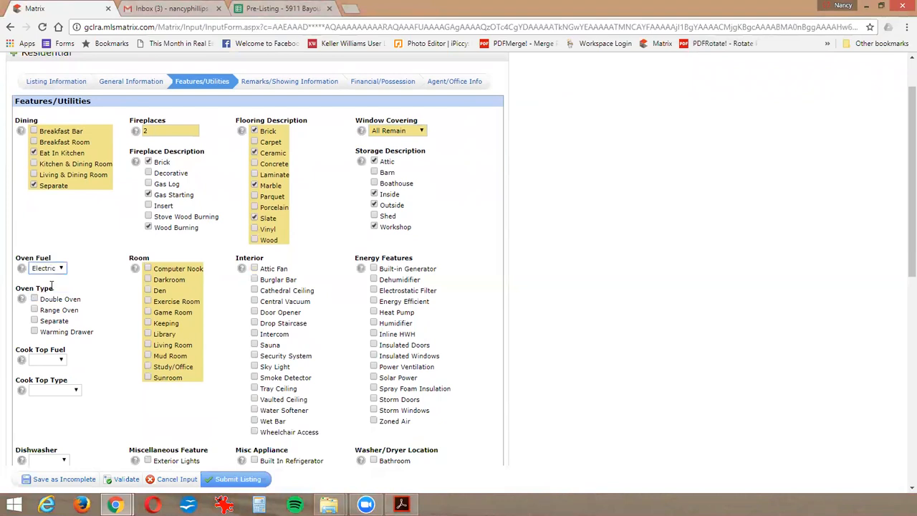
click(58, 301)
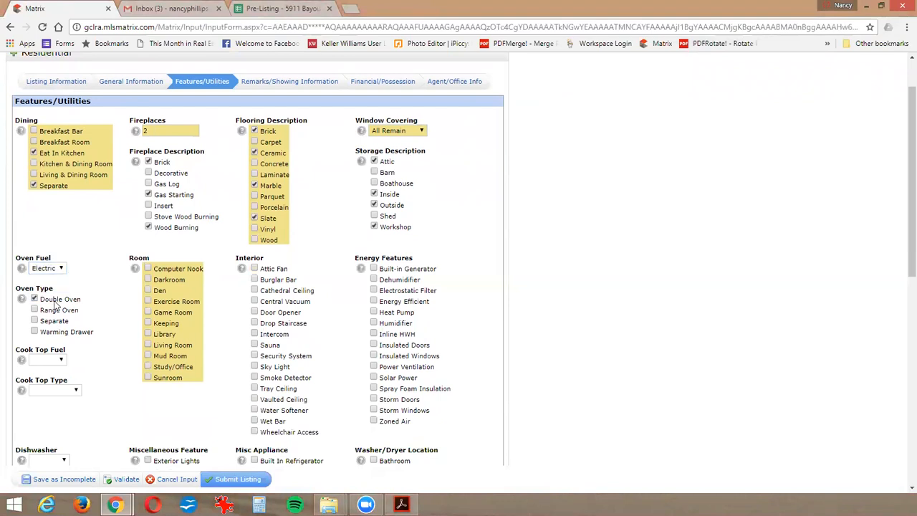
click(47, 360)
click(39, 387)
click(54, 389)
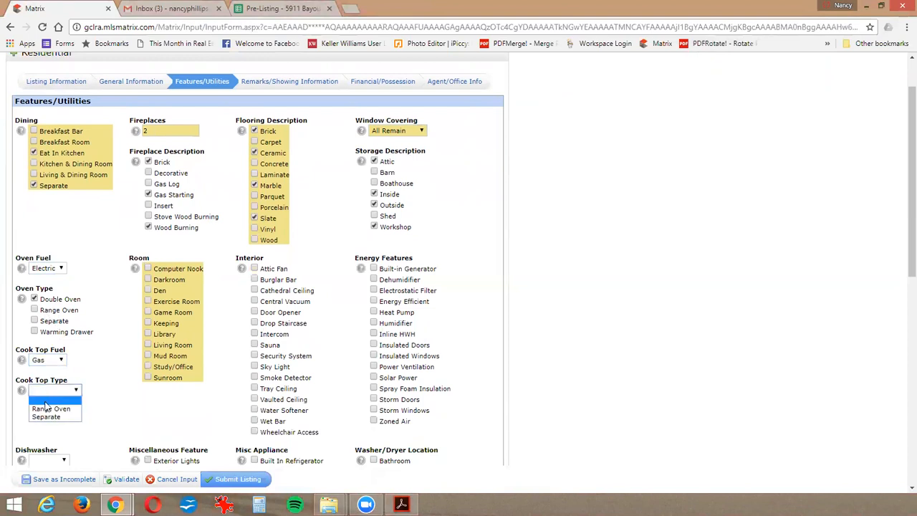
click(43, 418)
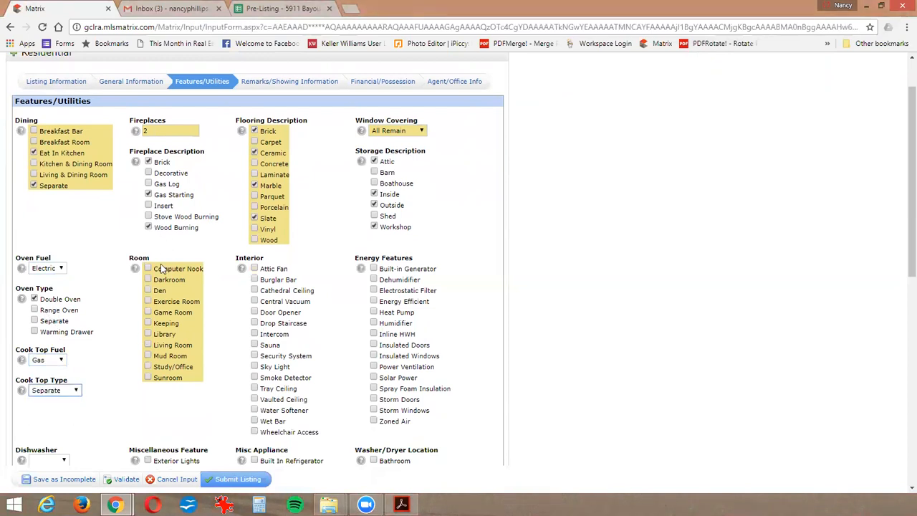
- Select the rooms Game Room and Study/Office, and the Interior features Door Opener, Security System, Smoke Detector and Wet Bar
click(148, 313)
click(147, 367)
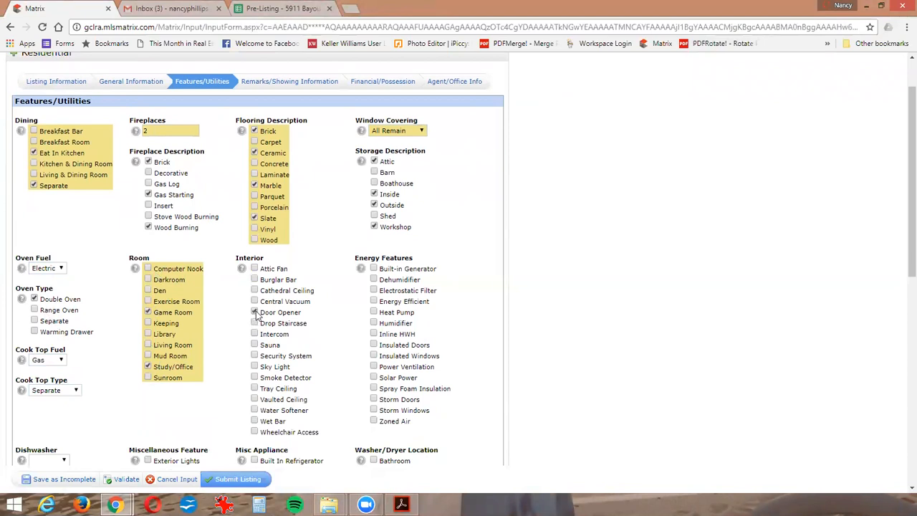
click(255, 356)
click(255, 377)
click(256, 422)
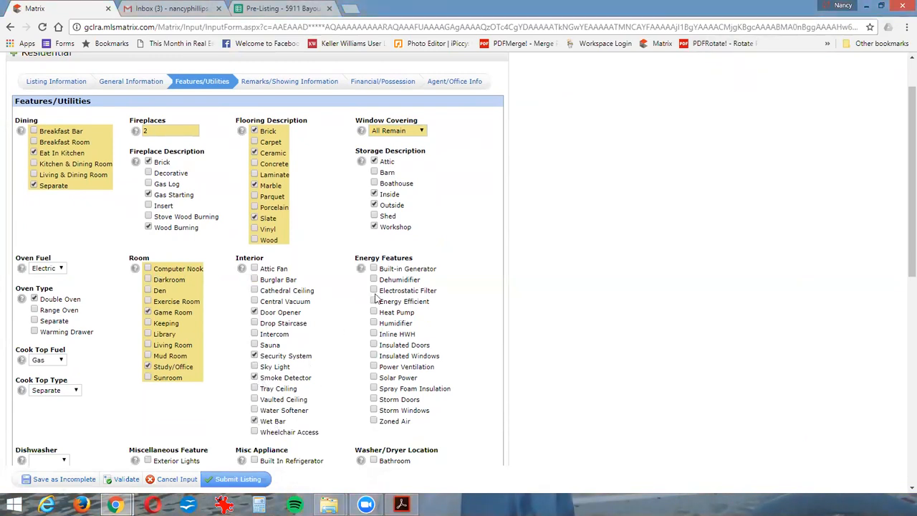
- Select Insulated Doors, Insulated Windows and Zoned Air as Energy Features
scroll(387, 280, down, 1)
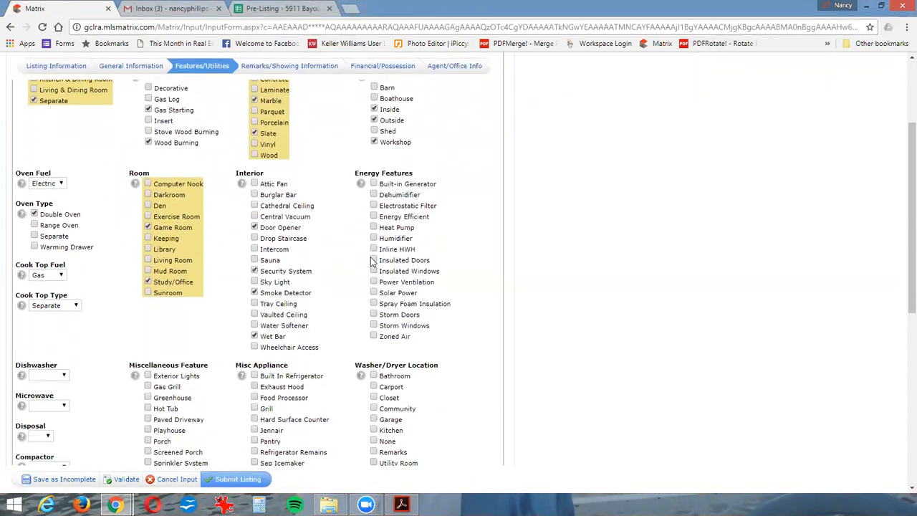
click(380, 262)
click(374, 271)
click(374, 336)
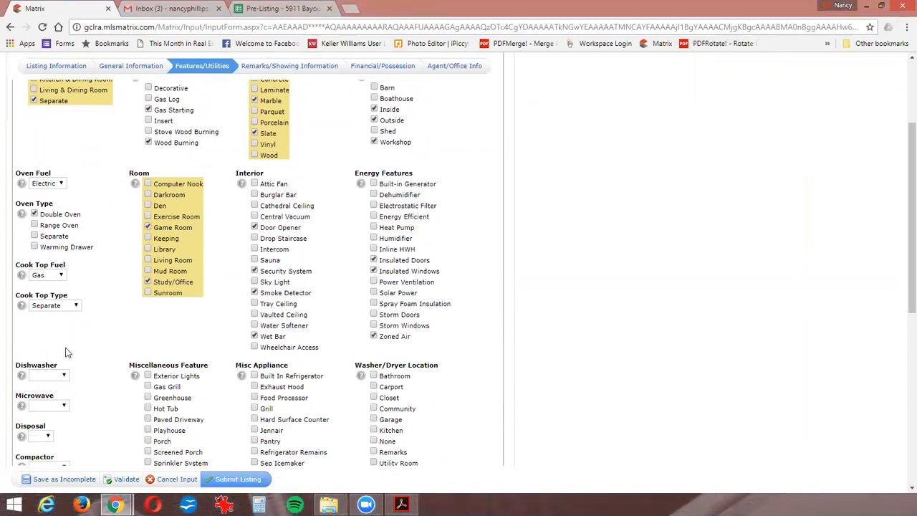
- Set Dishwasher to Built In, Microwave to Portable and Disposal to Yes, leaving Compactor blank
scroll(66, 352, down, 3)
click(57, 261)
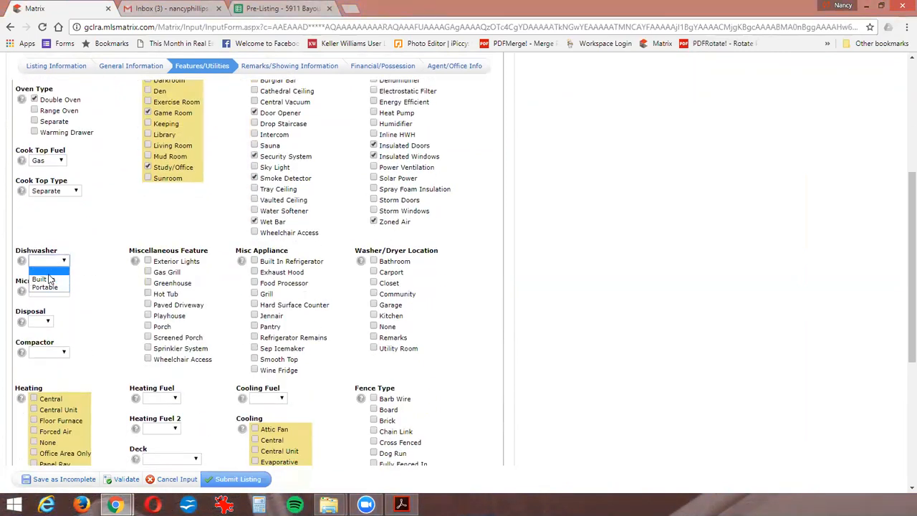
click(45, 279)
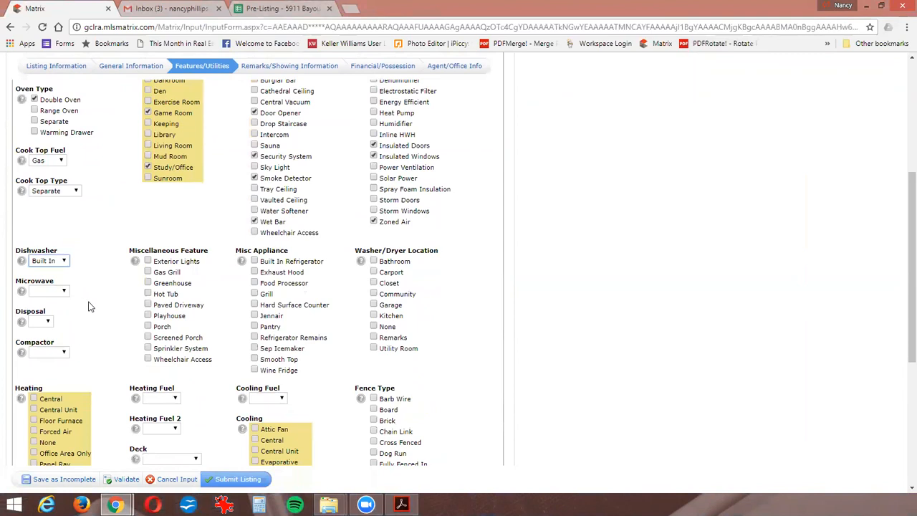
click(54, 292)
click(60, 319)
click(44, 322)
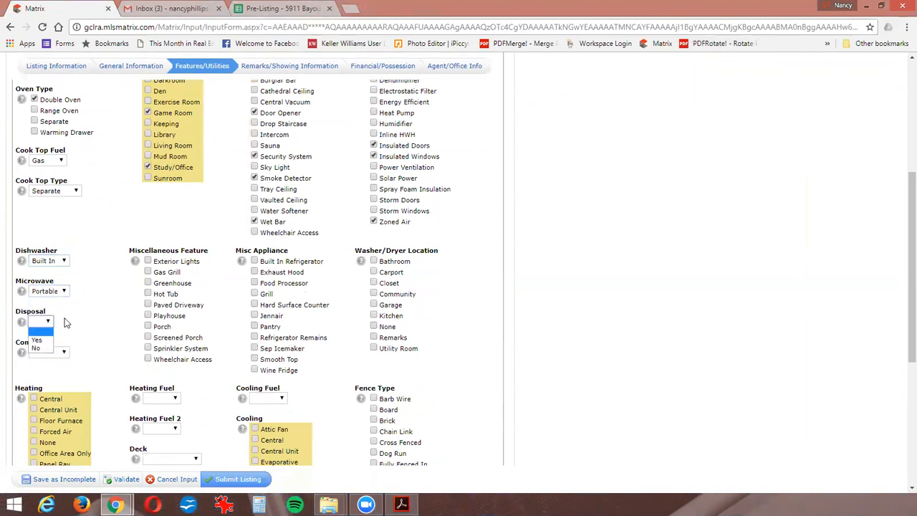
click(38, 340)
click(52, 351)
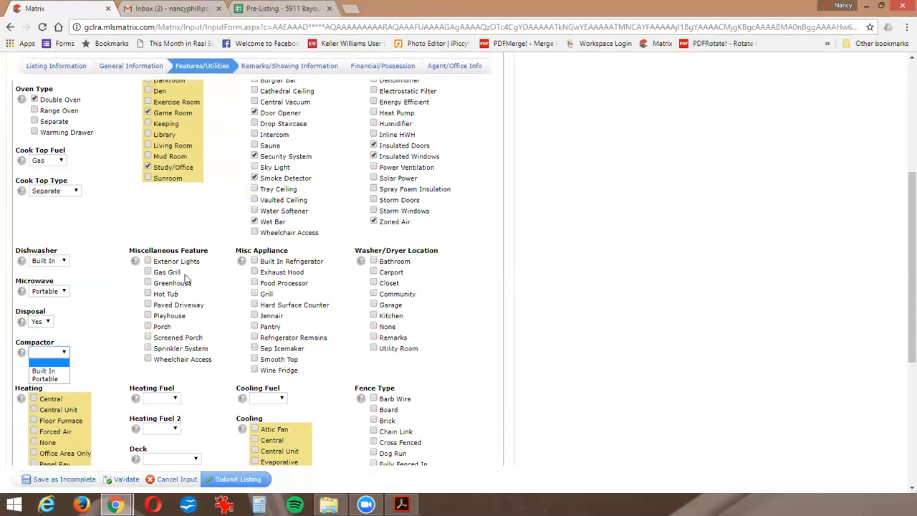
- Select Exterior Lights, Gas Grill, Hot Tub, Paved Driveway, Porch and Sprinkler System as Miscellaneous Features
click(148, 261)
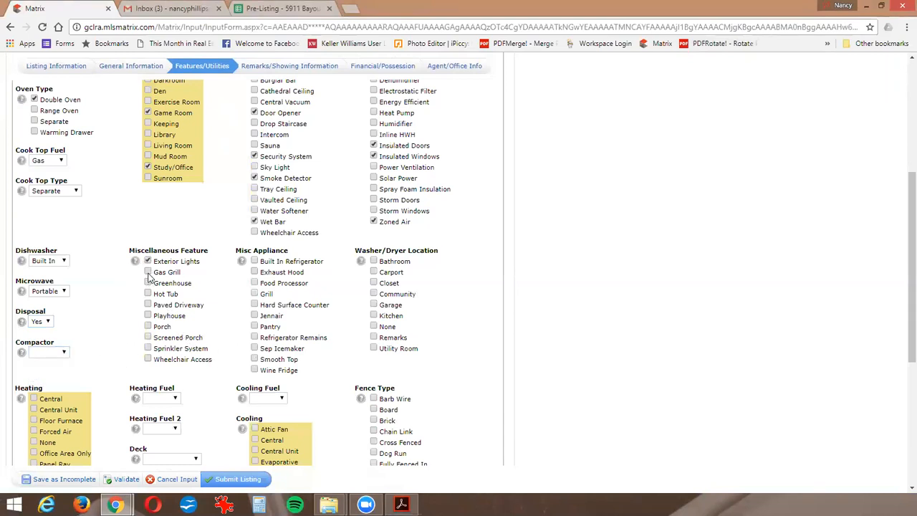
click(148, 272)
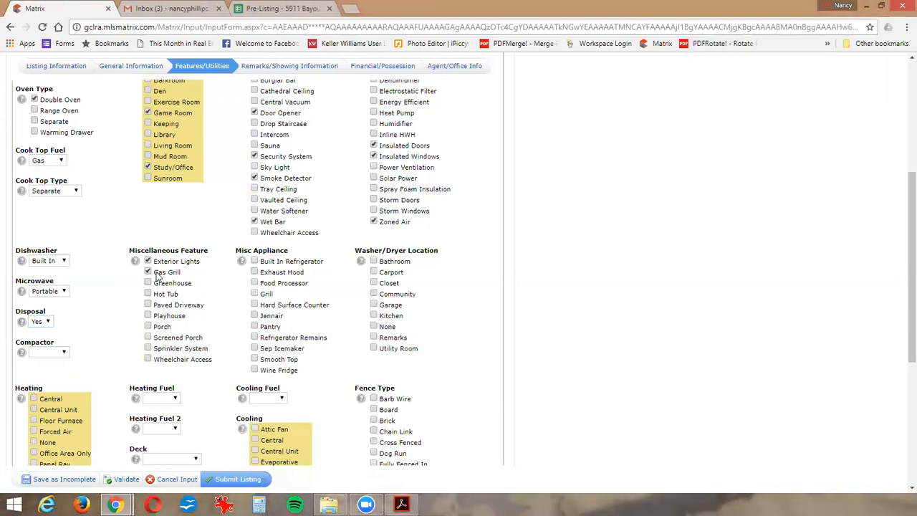
click(148, 293)
click(148, 306)
click(148, 327)
click(148, 349)
- Select Built In Refrigerator, Exhaust Hood, Grill, Hard Surface Counter, Pantry, Refrigerator Remains and Wine Fridge as appliances, and Utility Room for the washer/dryer
click(255, 273)
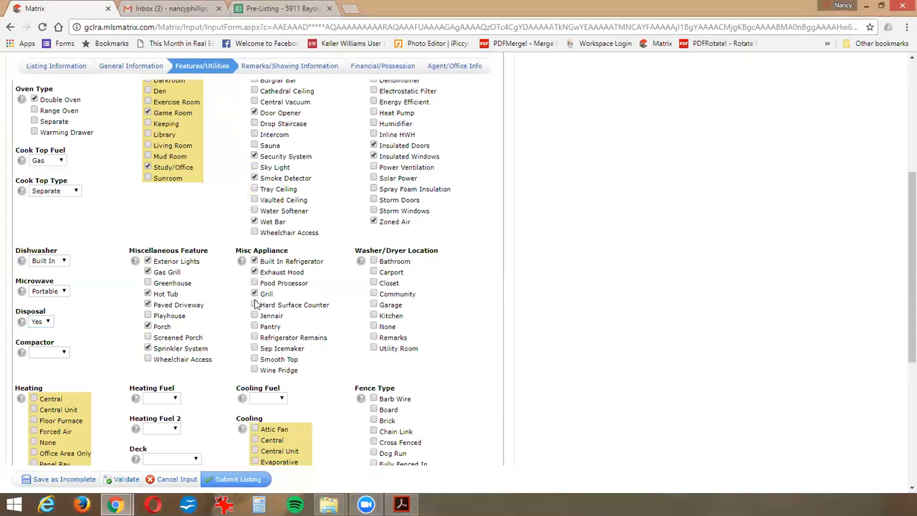
click(255, 305)
click(254, 326)
click(254, 337)
click(374, 349)
- Select Central and Zoned heating with Gas for both heating fuels, and Covered Patio, leaving Deck blank
scroll(337, 337, down, 3)
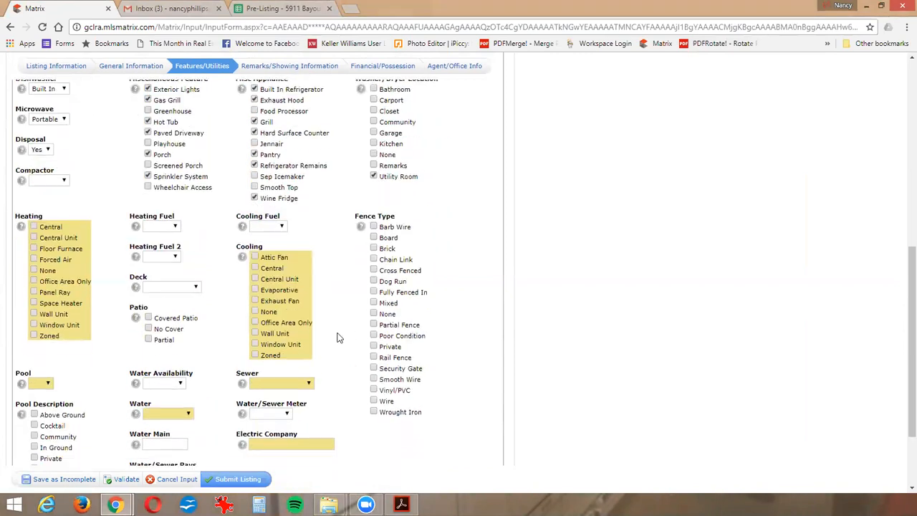
scroll(336, 341, down, 1)
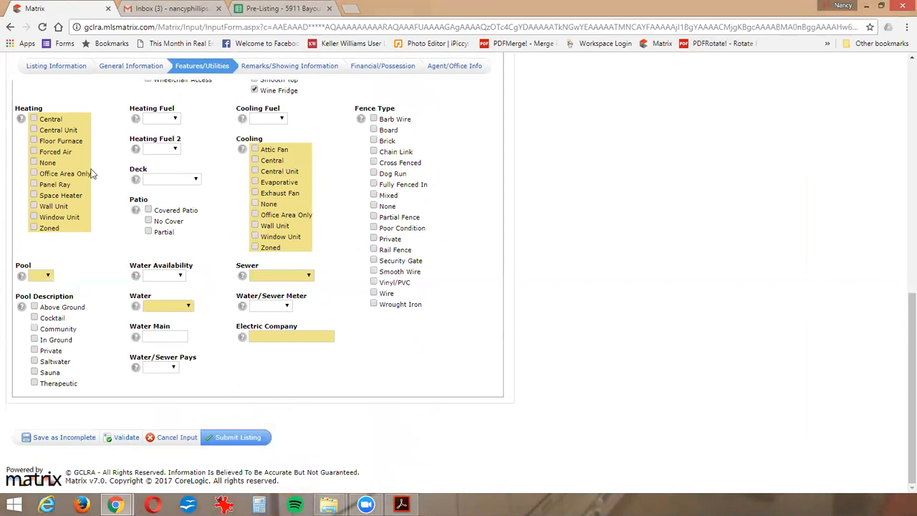
click(34, 119)
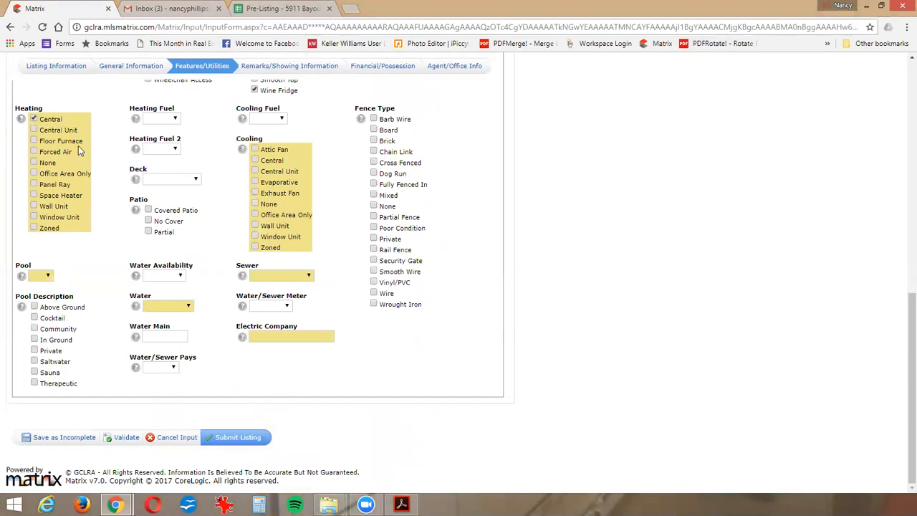
click(34, 229)
click(158, 119)
click(153, 145)
click(156, 148)
click(153, 177)
click(148, 210)
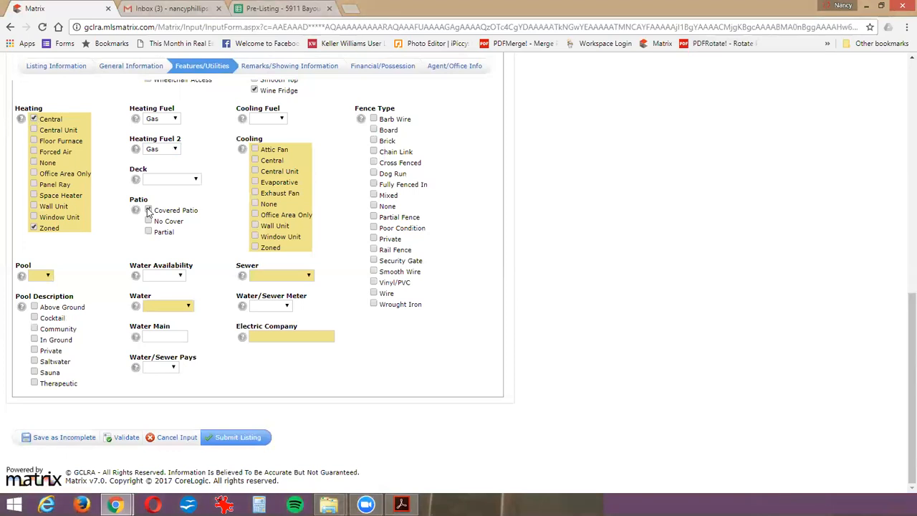
- Set the Cooling Fuel to Electric and select Central and Zoned cooling
click(267, 119)
click(262, 139)
click(255, 161)
click(255, 247)
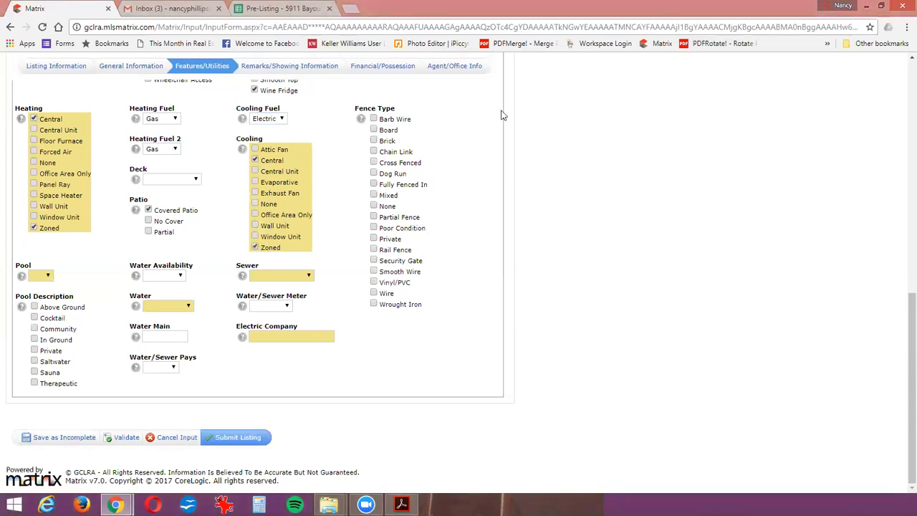
- Select Board, Brick, Mixed and Wrought Iron as Fence Types
click(373, 130)
click(373, 141)
click(373, 196)
click(374, 305)
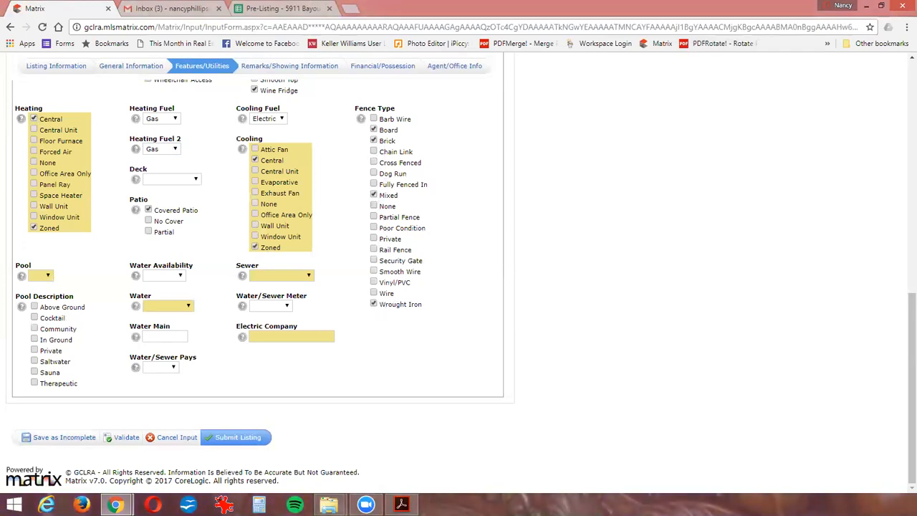
- Set Pool to Yes, Water and Sewer to City, and the Electric Company to City of Alex
click(40, 276)
click(41, 293)
click(174, 306)
click(171, 326)
click(261, 276)
click(263, 290)
click(264, 339)
text(City of Alex)
click(280, 350)
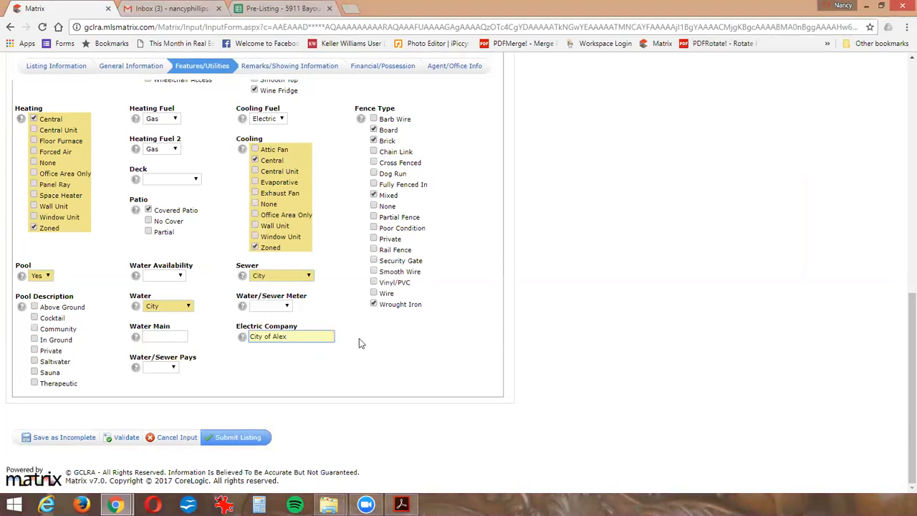
- Enter "Pantry Door is reserved by the seller." for Reserved by Seller in Remarks/Showing Information, leaving the public remarks blank
click(285, 66)
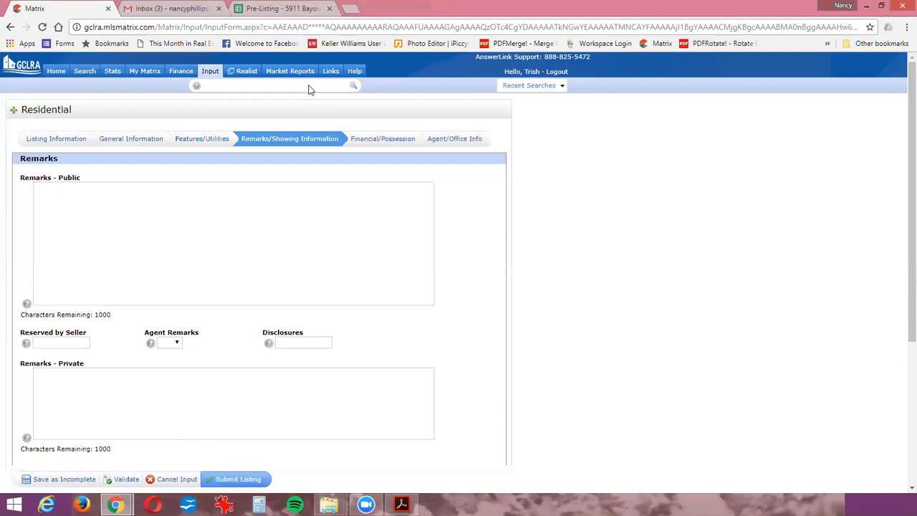
click(39, 193)
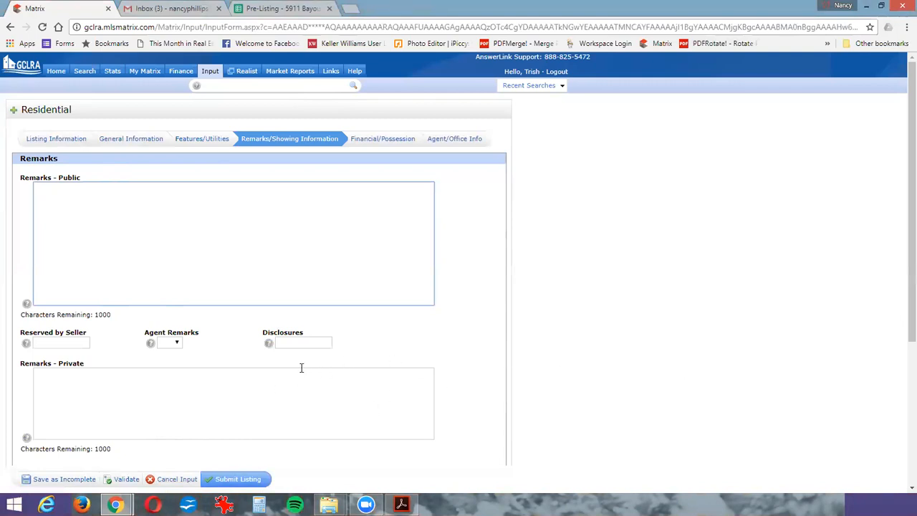
click(50, 344)
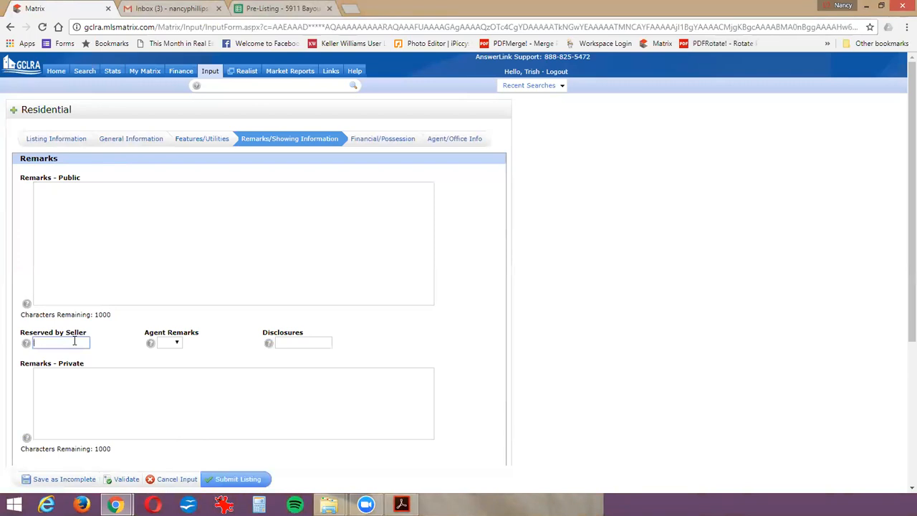
text(P)
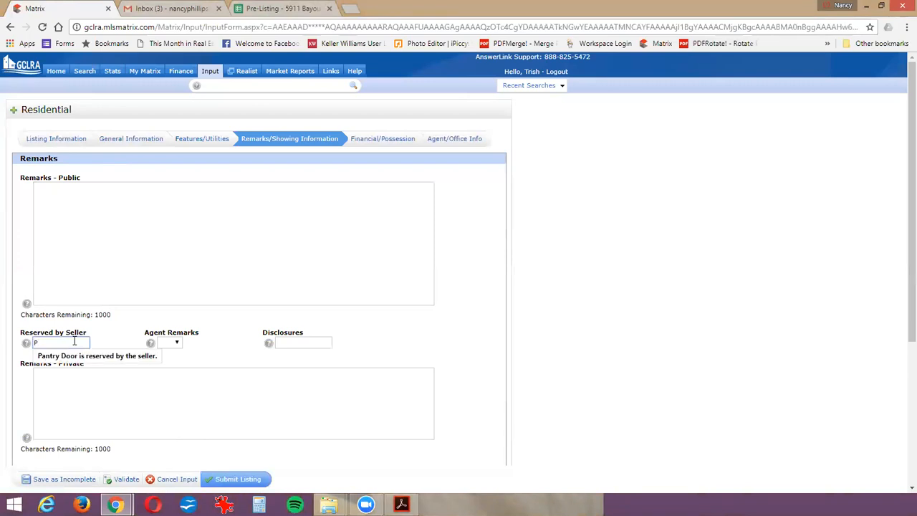
click(75, 356)
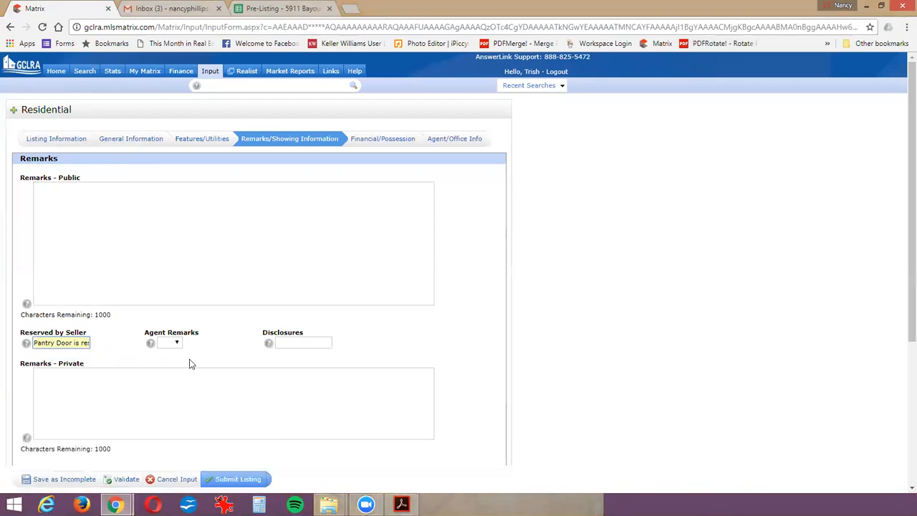
- Set Agent Remarks to Yes and enter the private remark "Lot Dimensions: Lot 8 - 114.63x173.39x180.05x234.53"
click(176, 345)
click(169, 361)
click(151, 375)
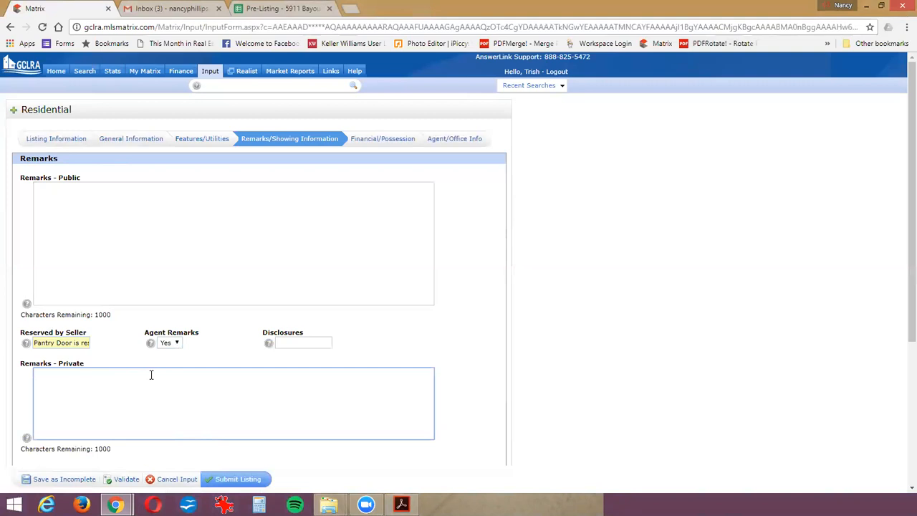
text(Lot Dime)
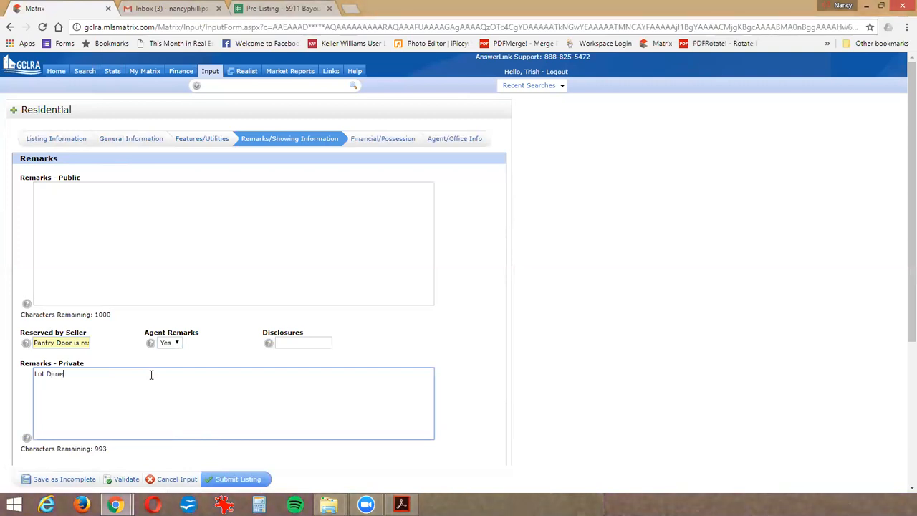
text(nsions:  Lot 8 -114.63)
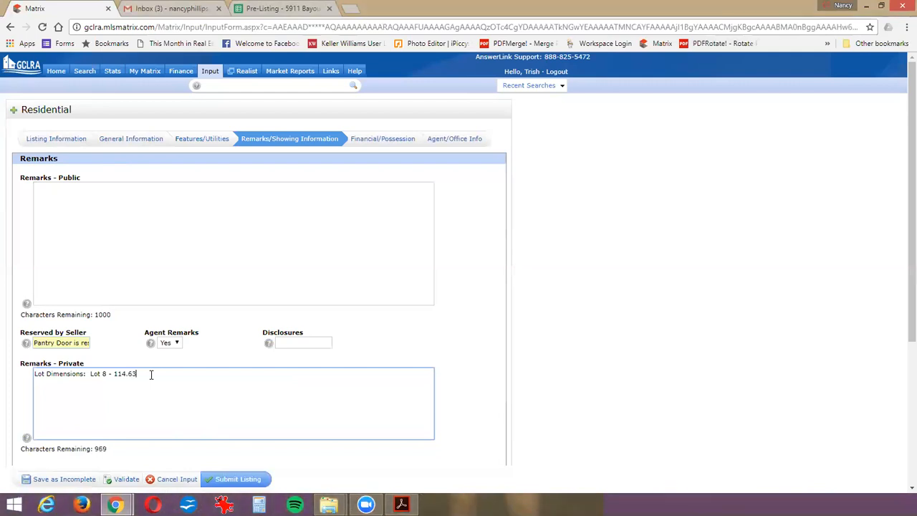
text(x173.39x180.05x234 53; )
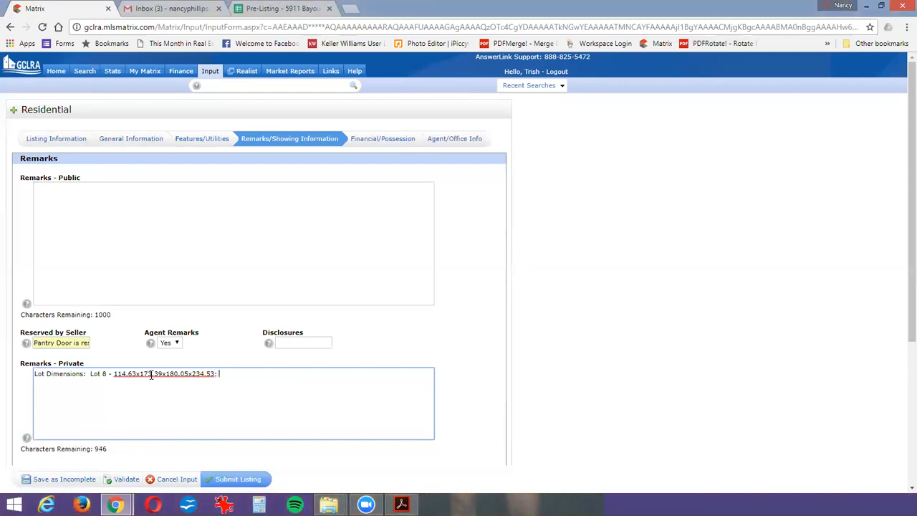
text(Lot 8A - 116.18x110.32x116.)
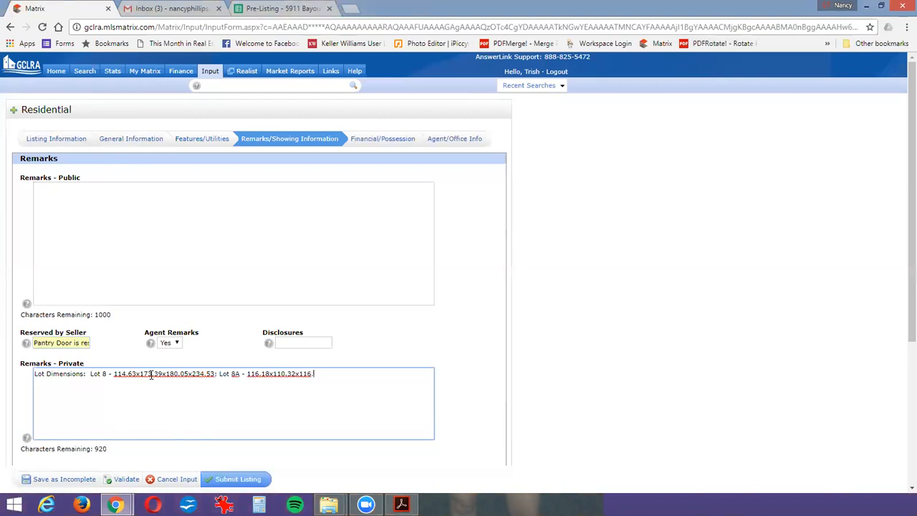
text(39x111.18)
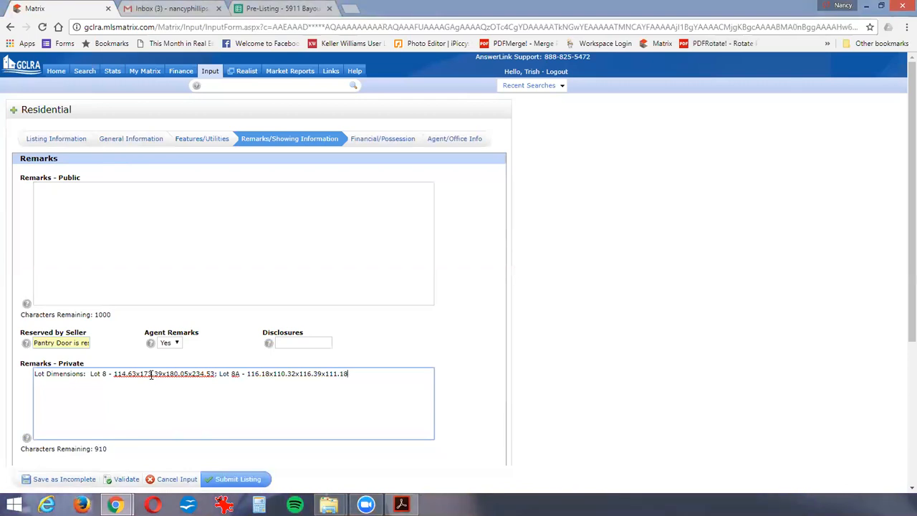
- Add the line "FLOORING: Wood" to the private remarks
key(Return)
text(FLOORING:  Wood)
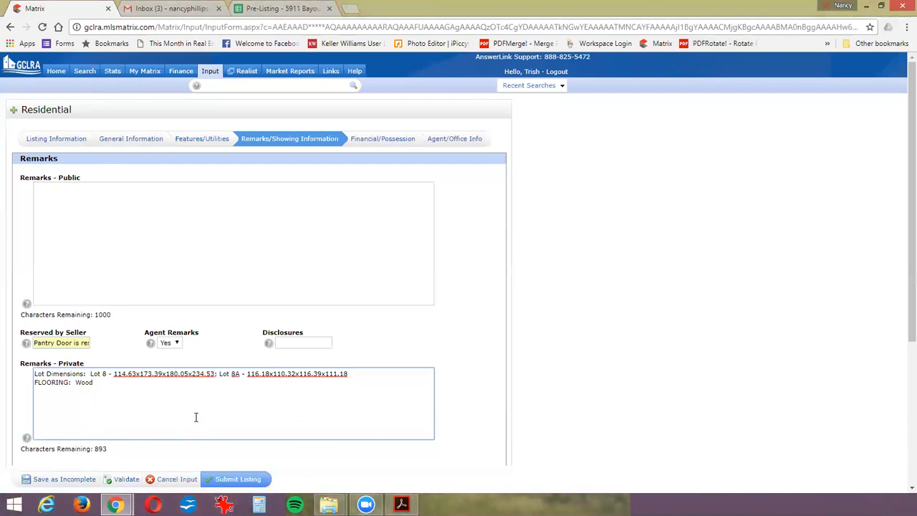
- In Financial/Possession, set HOA to Yes with a Yearly frequency and a fee of 100
click(374, 141)
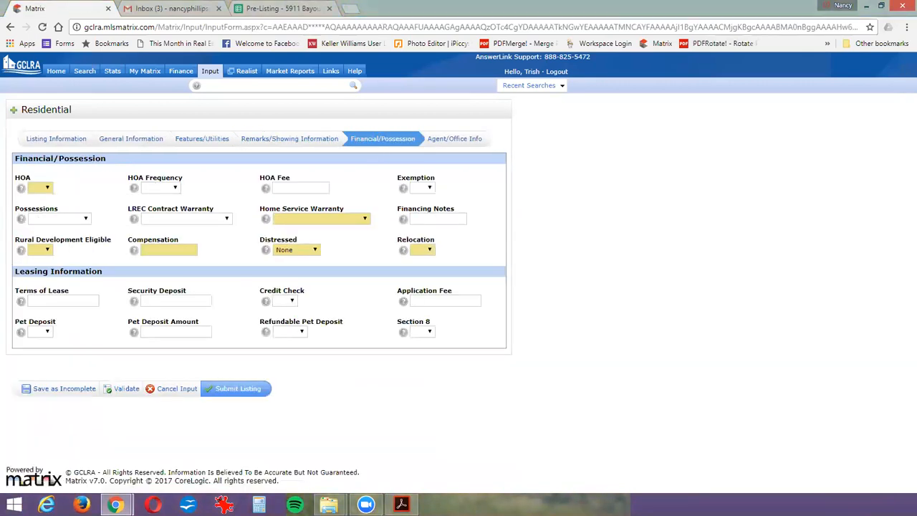
click(44, 188)
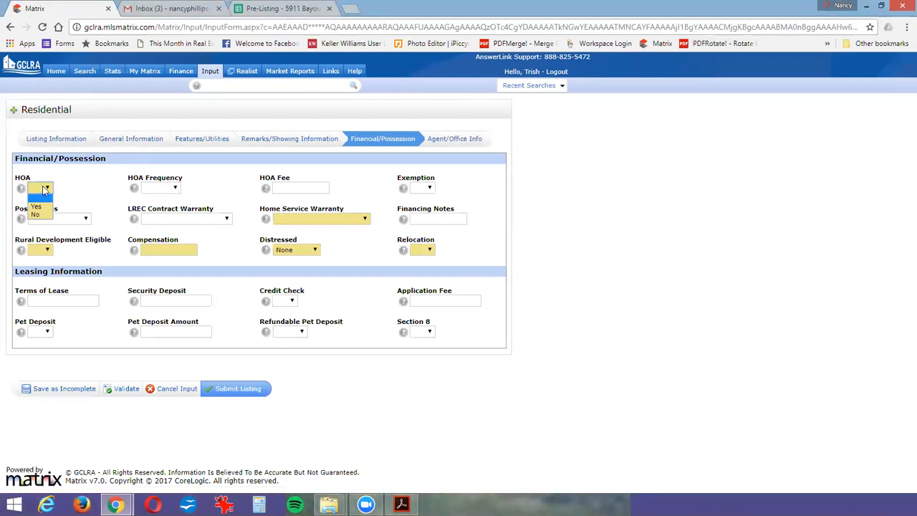
click(169, 193)
click(170, 193)
key(Tab)
text(100)
key(Tab)
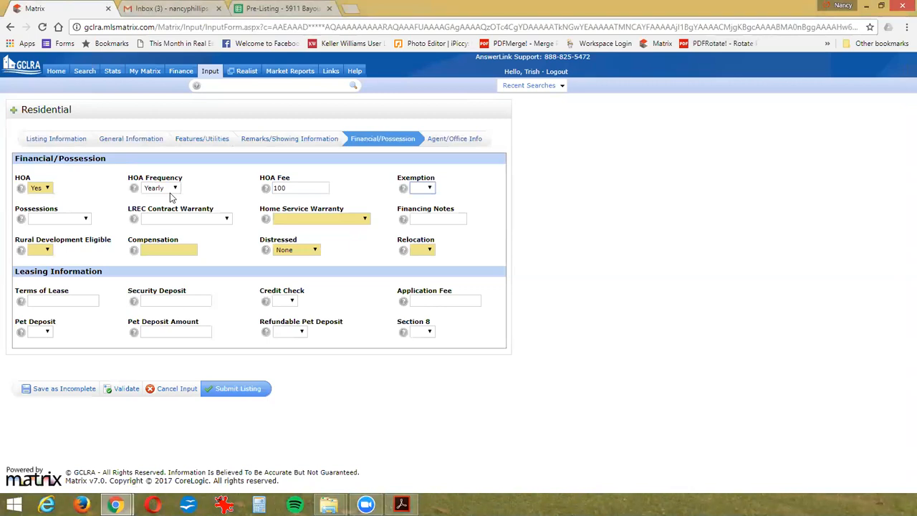
- Leave Exemption blank and set Possessions to To Be Arranged, LREC Contract Warranty to As Is and Home Service Warranty to Not Available
key(Tab)
key(t)
key(Tab)
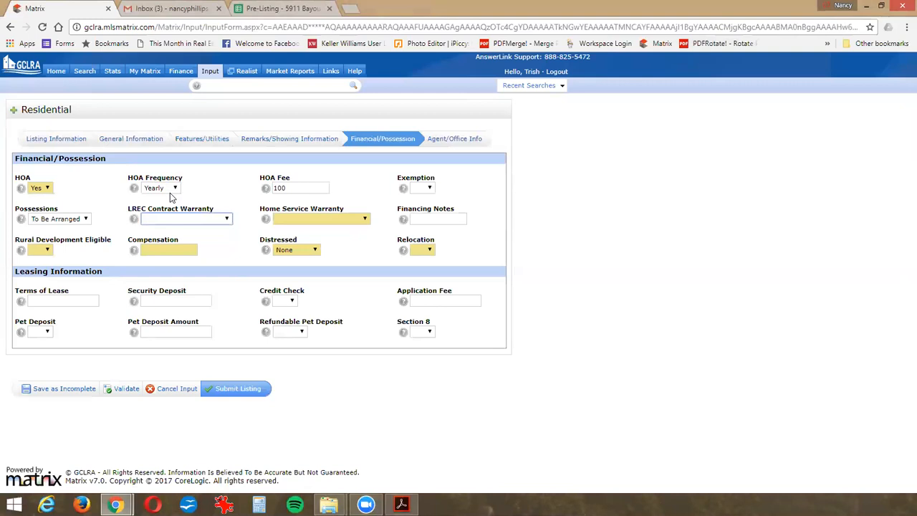
key(Tab)
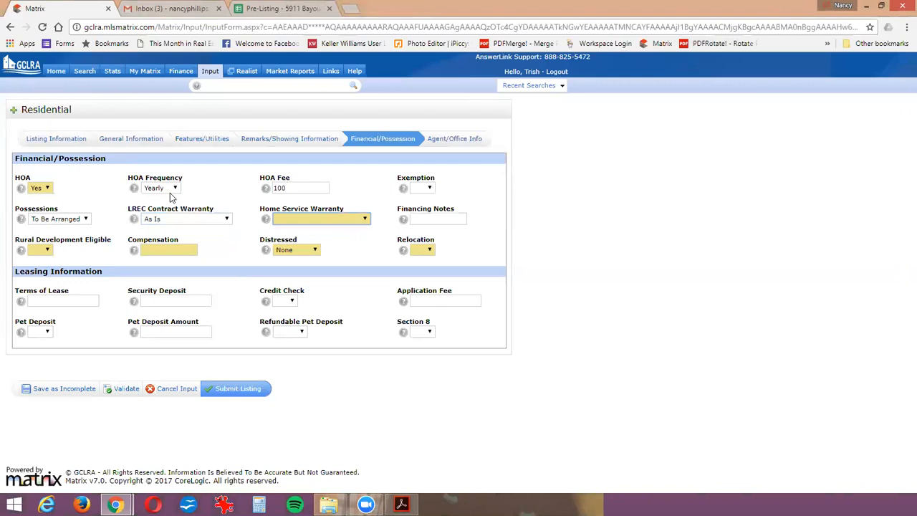
key(n)
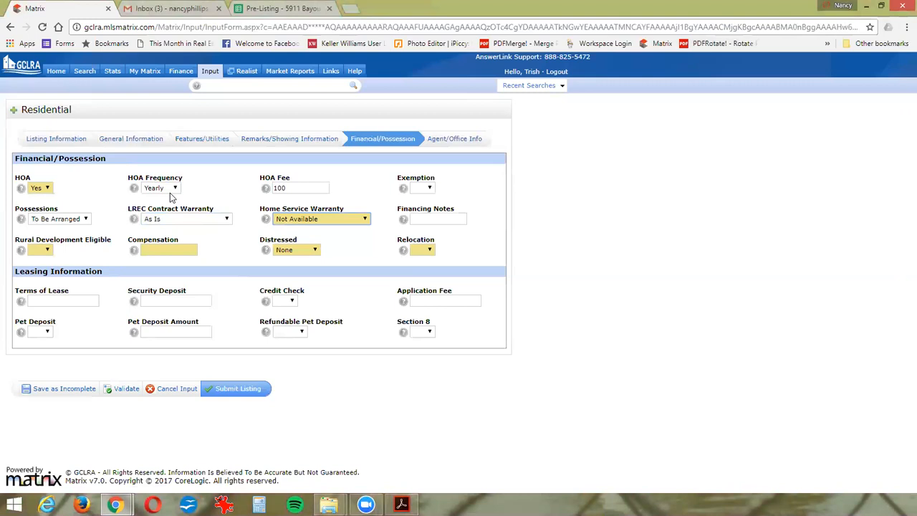
- Set Rural Development Eligible to No, Compensation to 3% selling broker and Relocation to No, leaving Distressed at None
key(Tab)
key(Tab)
key(n)
key(Tab)
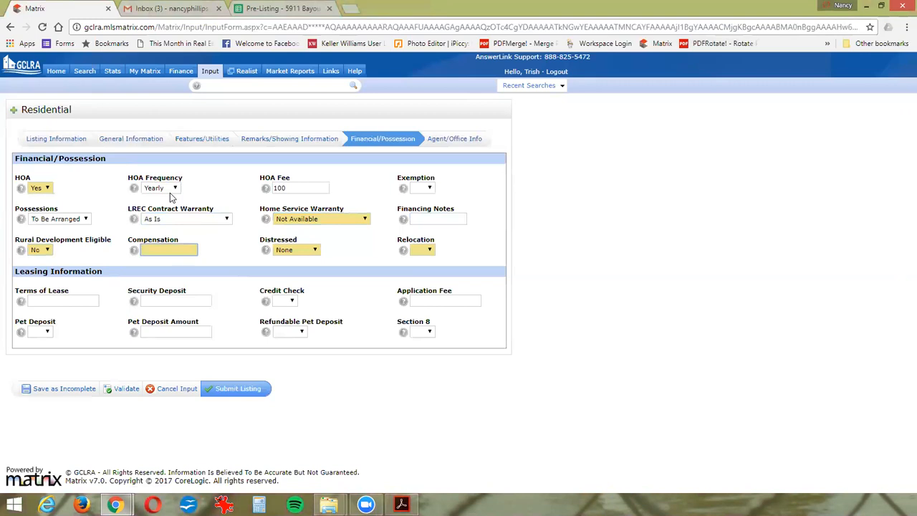
text(3)
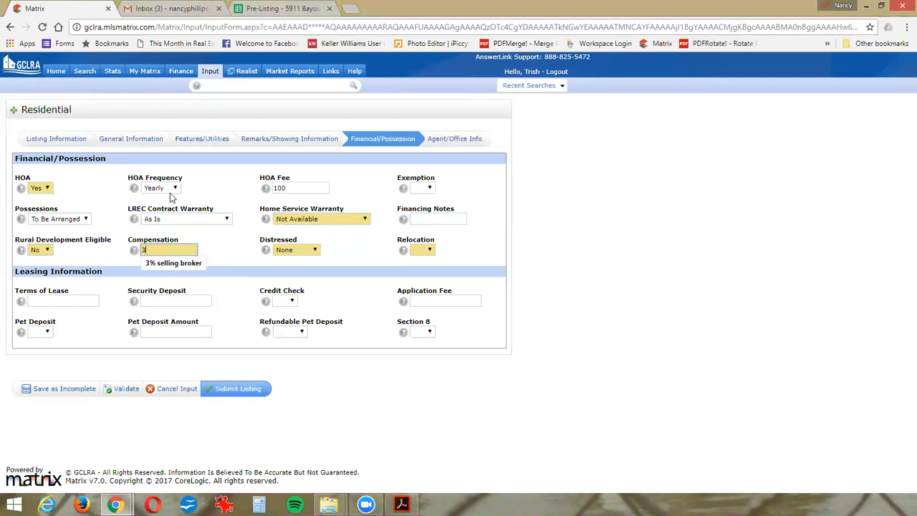
text(%)
key(Down)
key(Tab)
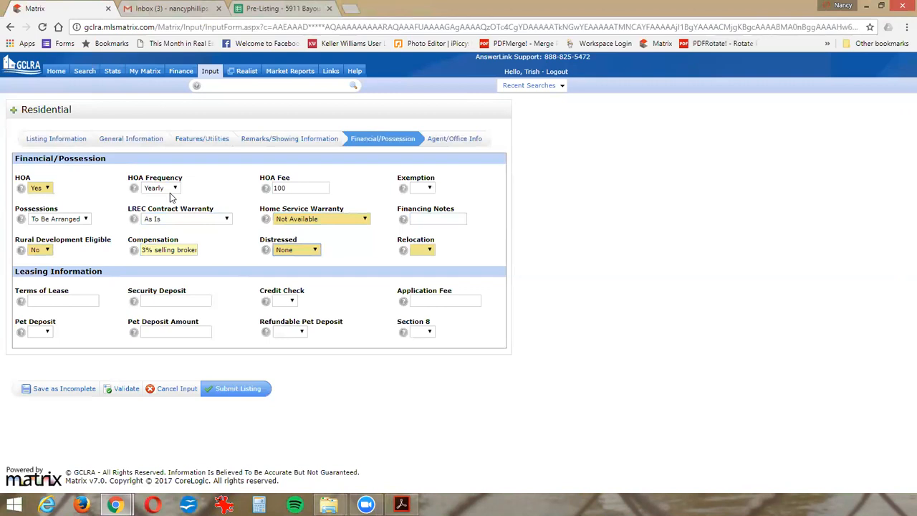
key(Tab)
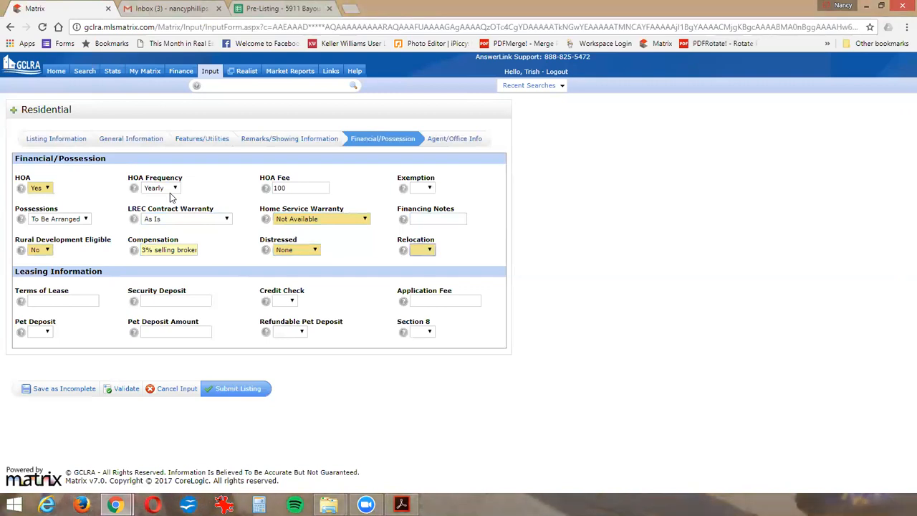
key(n)
key(Tab)
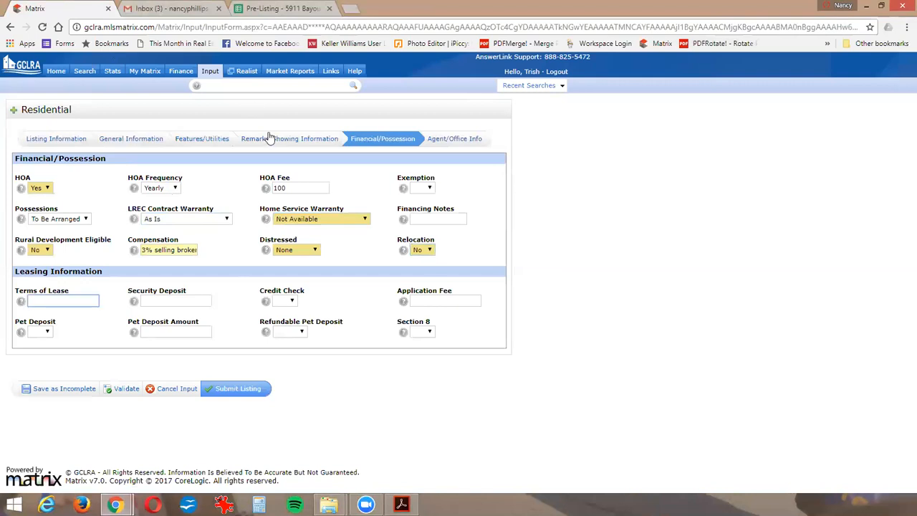
- Set IDX/VOW to Yes in the Agent/Office Info section and save the listing as incomplete
click(444, 141)
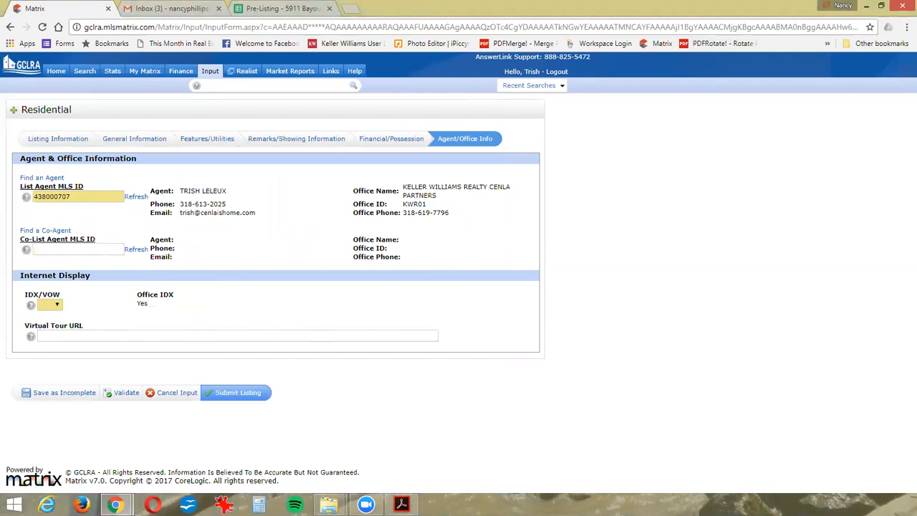
click(50, 307)
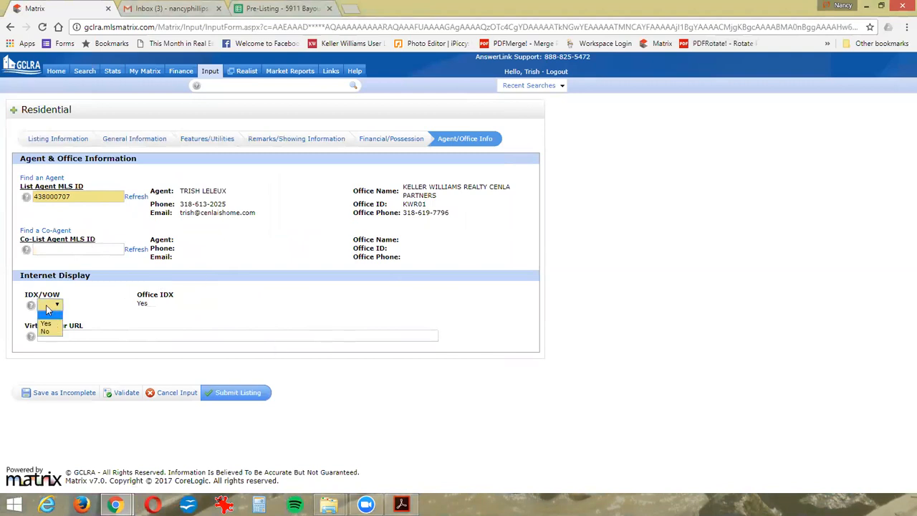
click(45, 326)
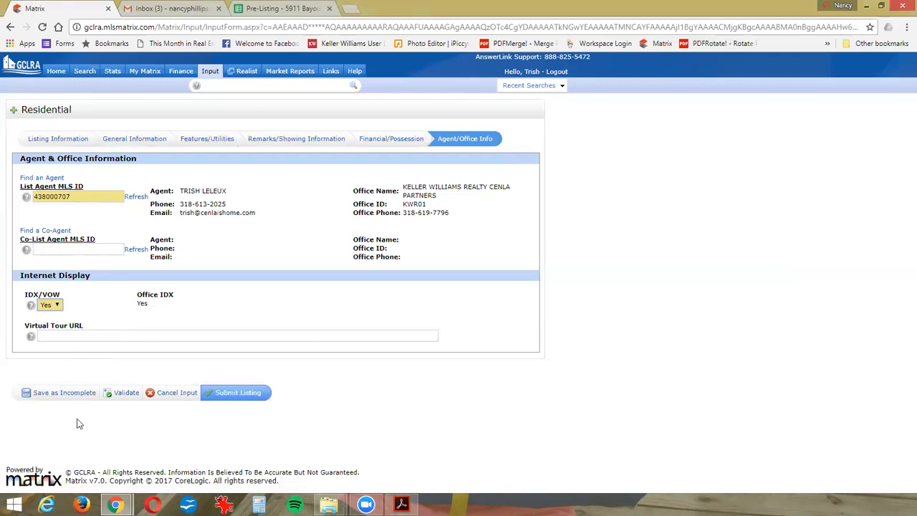
click(64, 399)
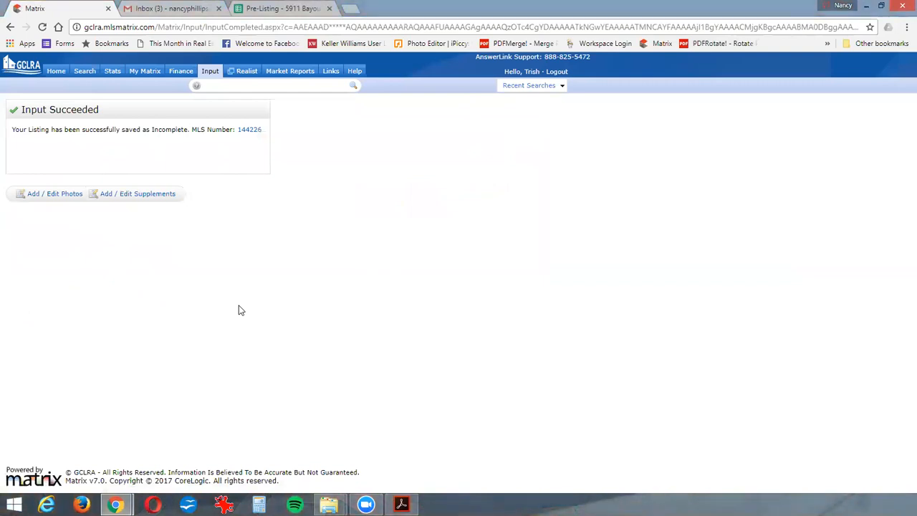
- Upload all 16 photos from the Stonegate listing's PHOTOS for WEB folder to the saved listing
click(50, 202)
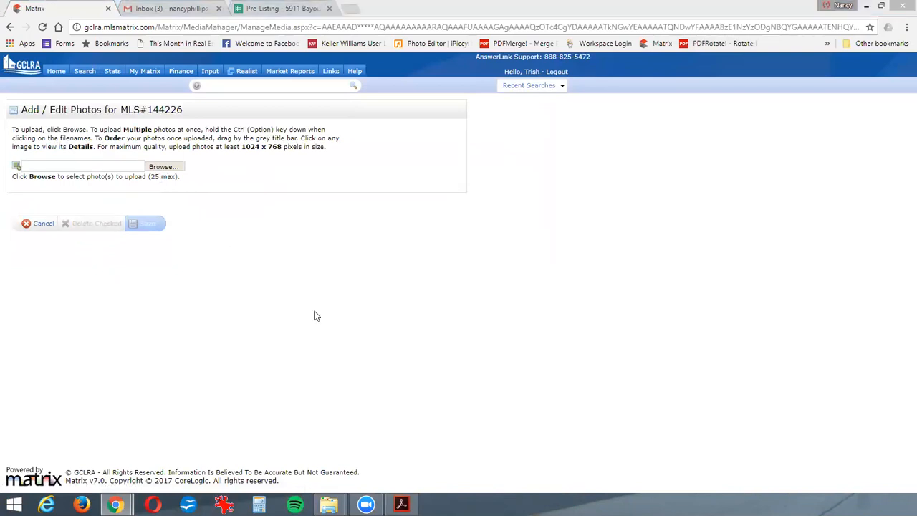
click(123, 28)
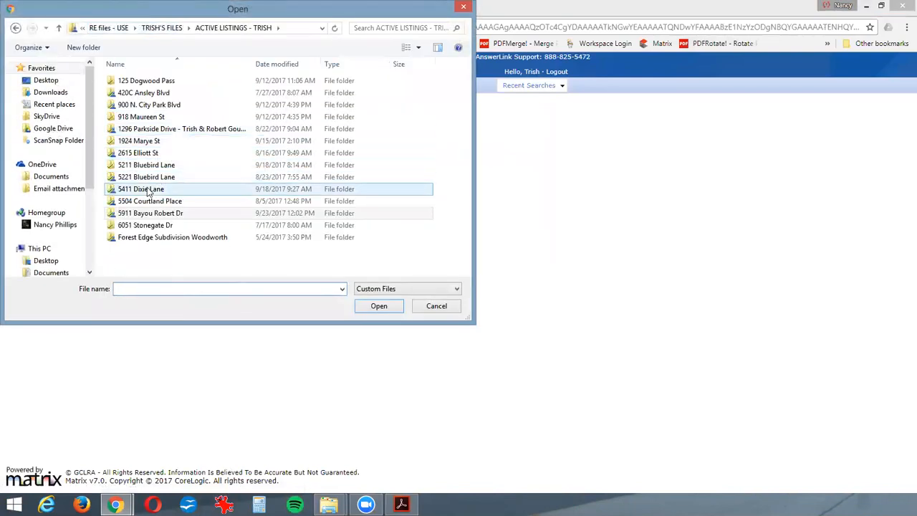
double_click(132, 226)
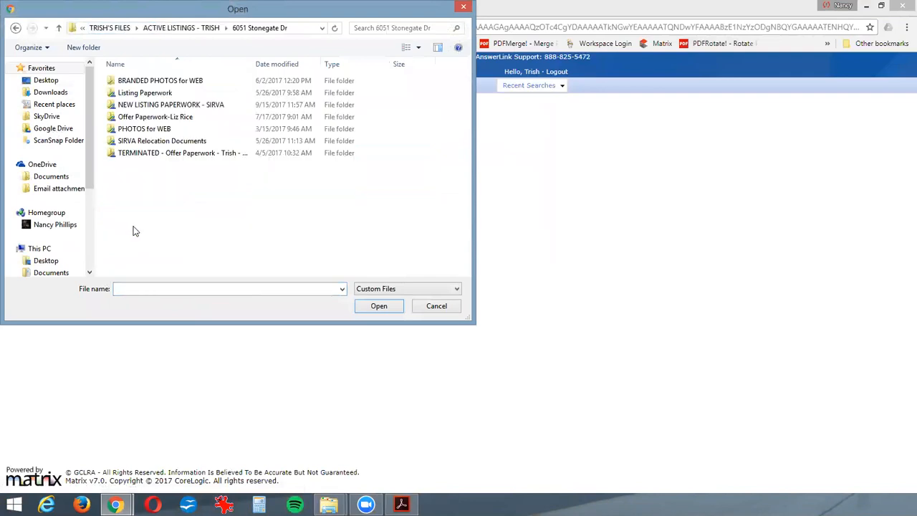
double_click(143, 129)
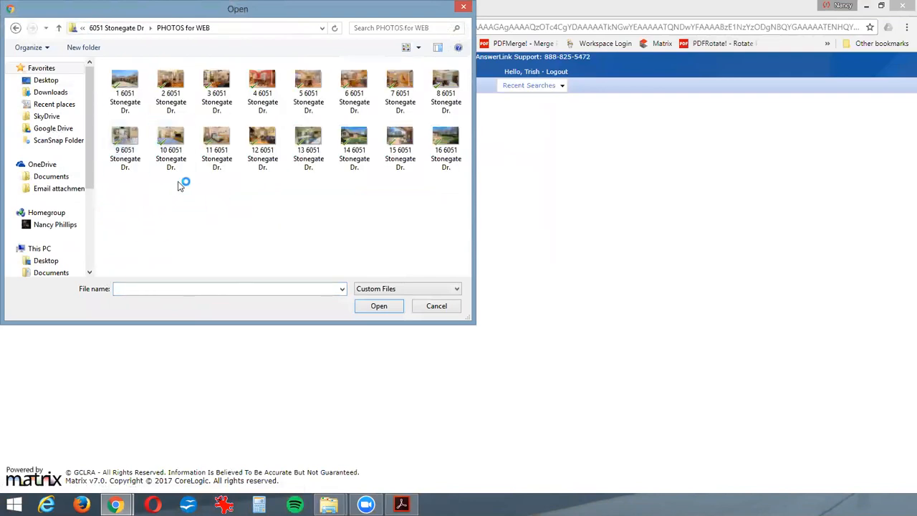
click(130, 89)
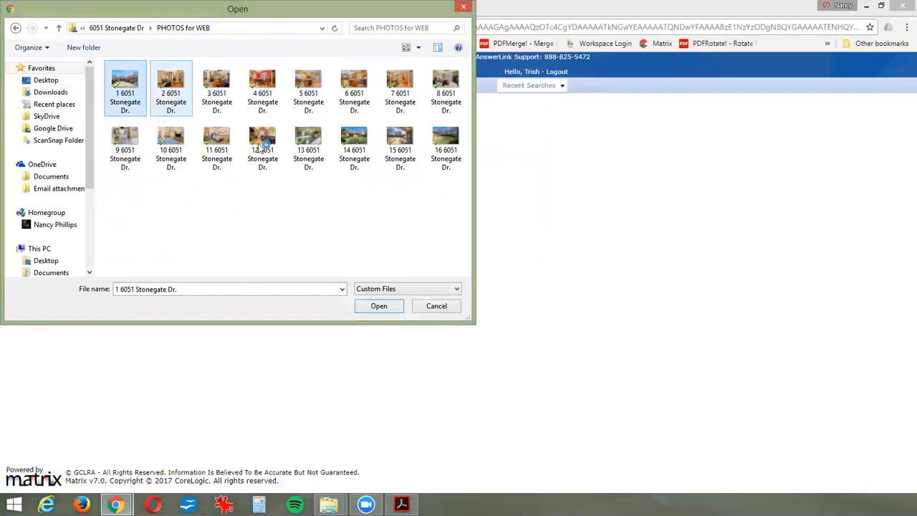
shift+click(449, 157)
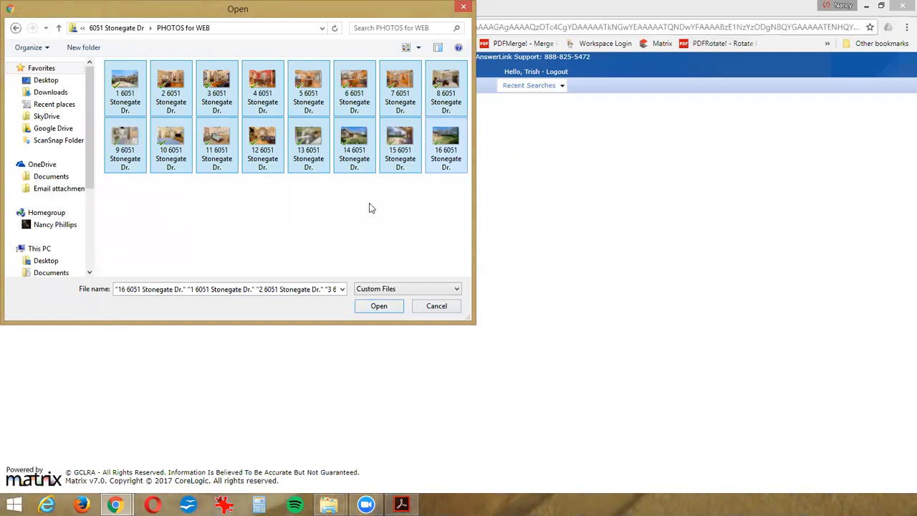
click(379, 306)
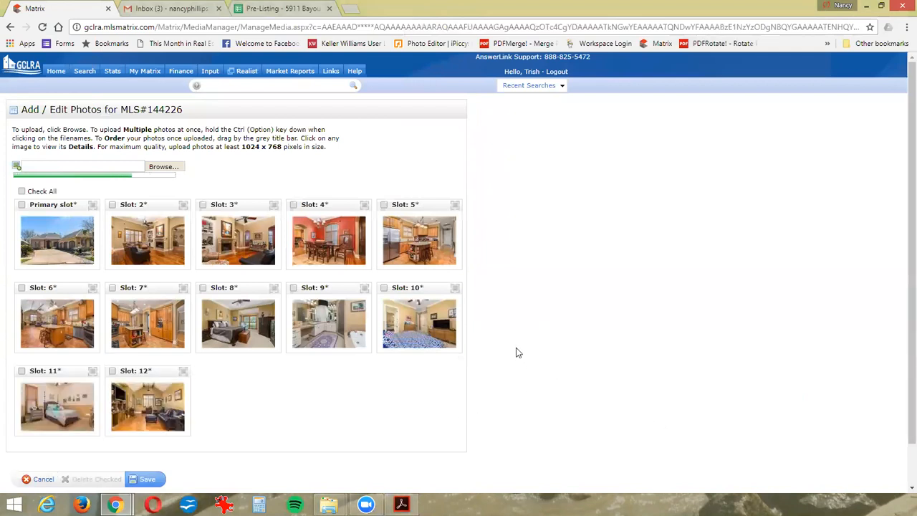
- Move the living-room photo from slot 12 to slot 7 and back toward the end, and save the listing's photos
scroll(532, 348, down, 1)
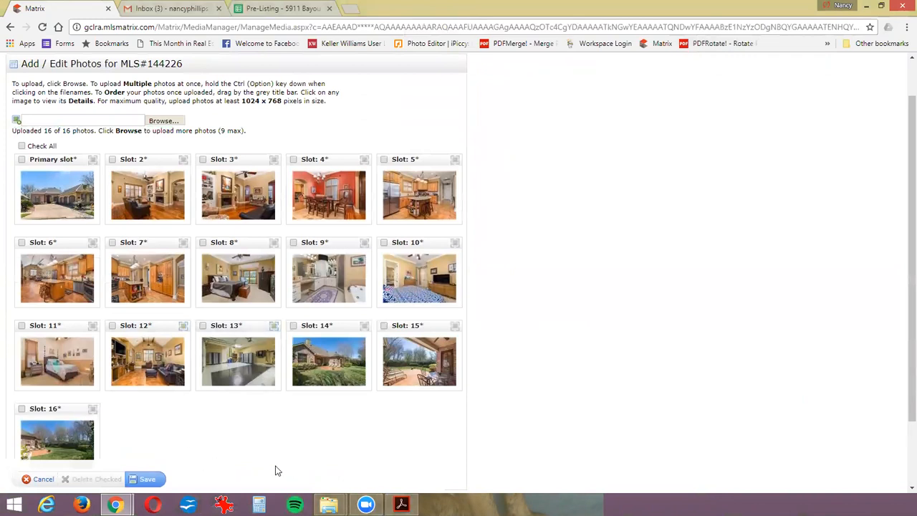
drag(136, 324, 140, 251)
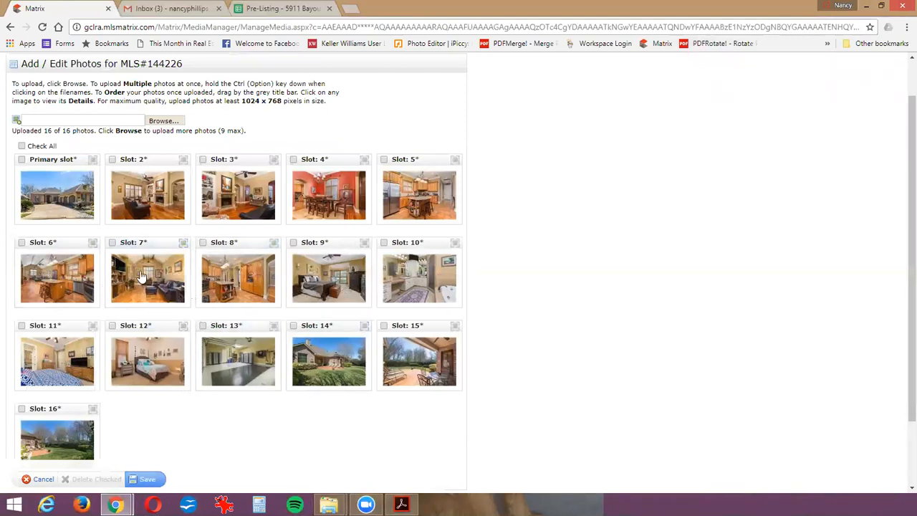
drag(147, 243, 156, 402)
click(144, 480)
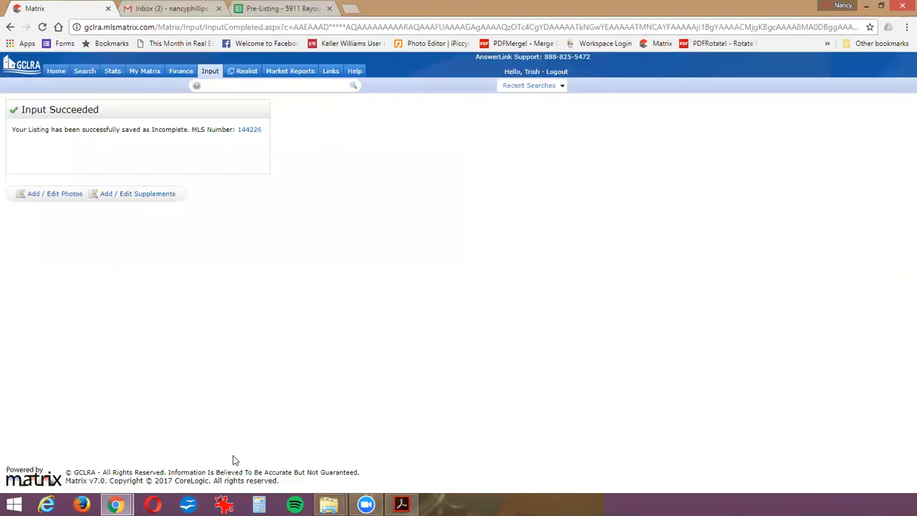
- Start a supplement for the listing and describe it as "Disclosures" followed by the property's street address
click(124, 194)
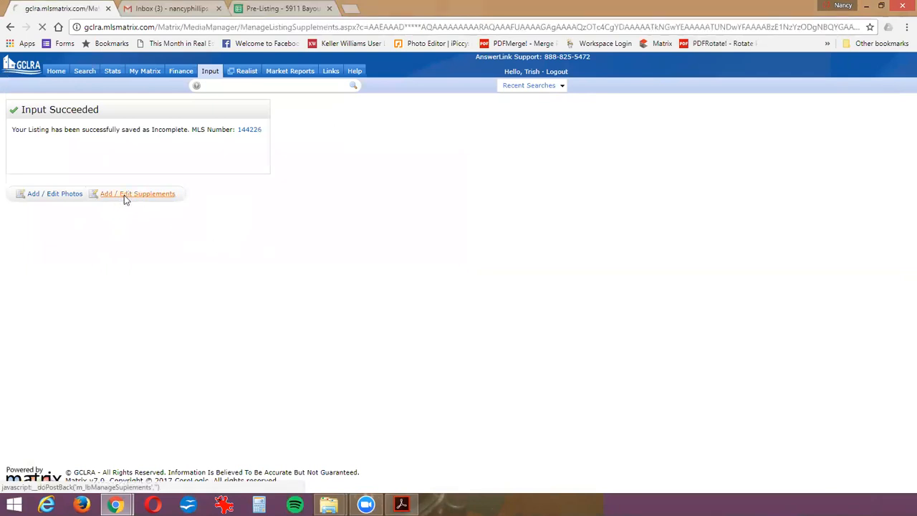
click(113, 156)
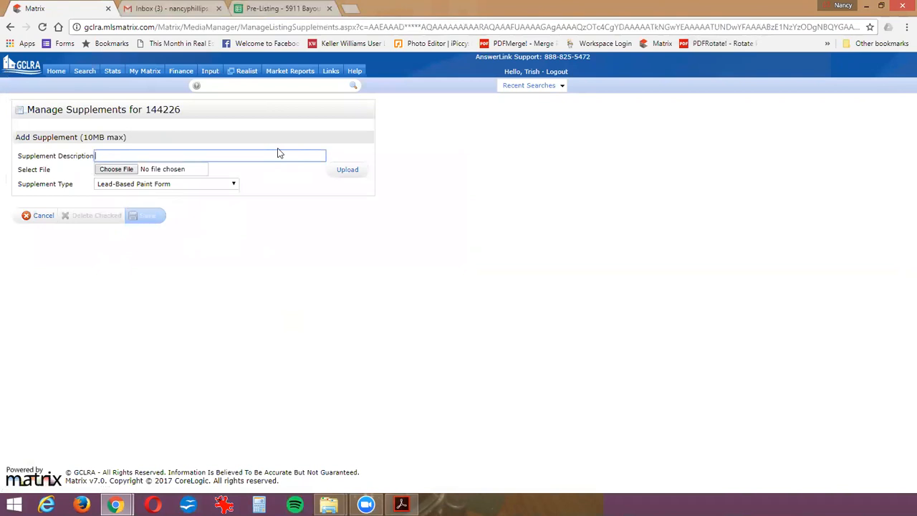
text(Disclosures)
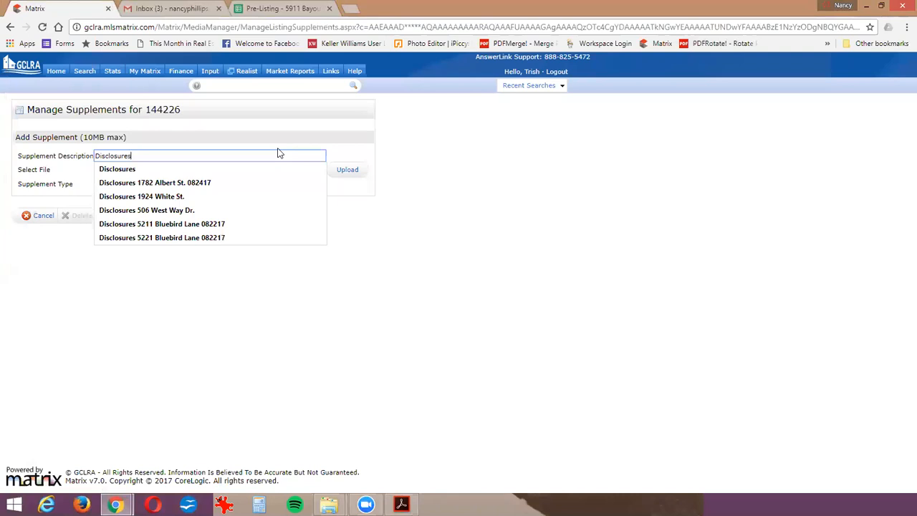
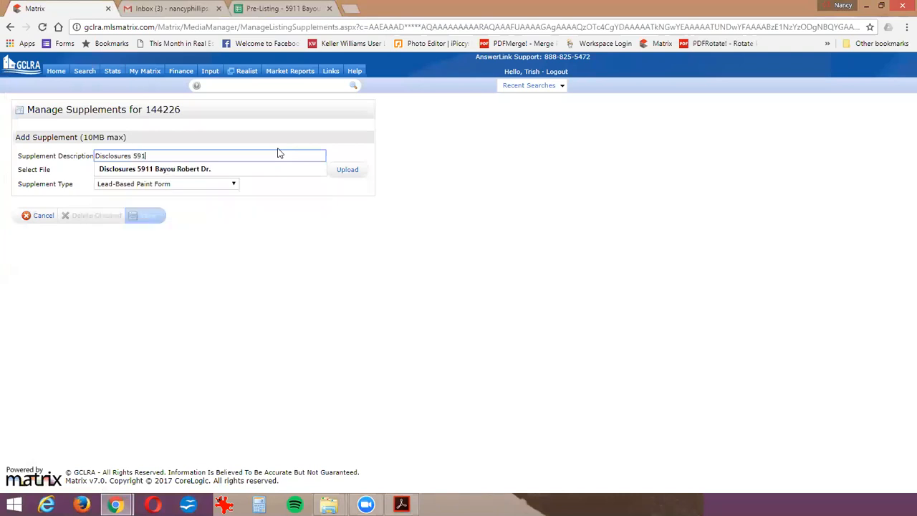
click(107, 170)
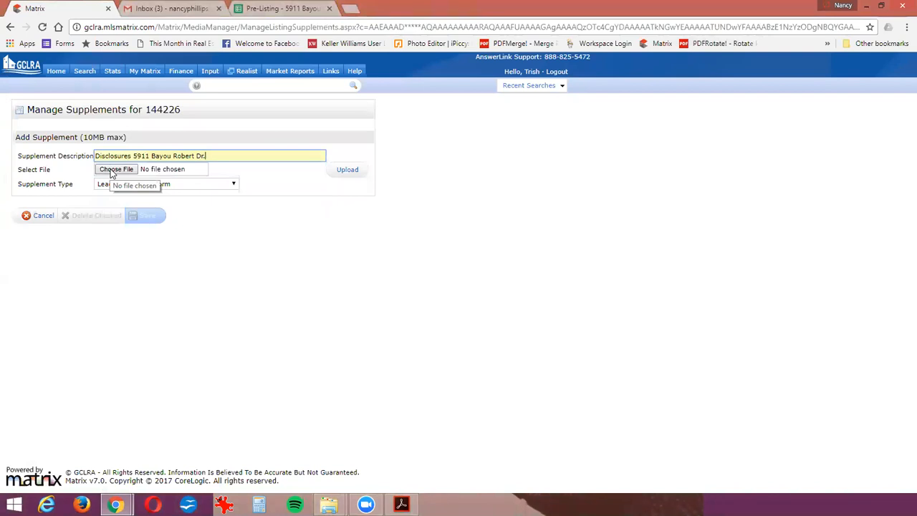
text(.)
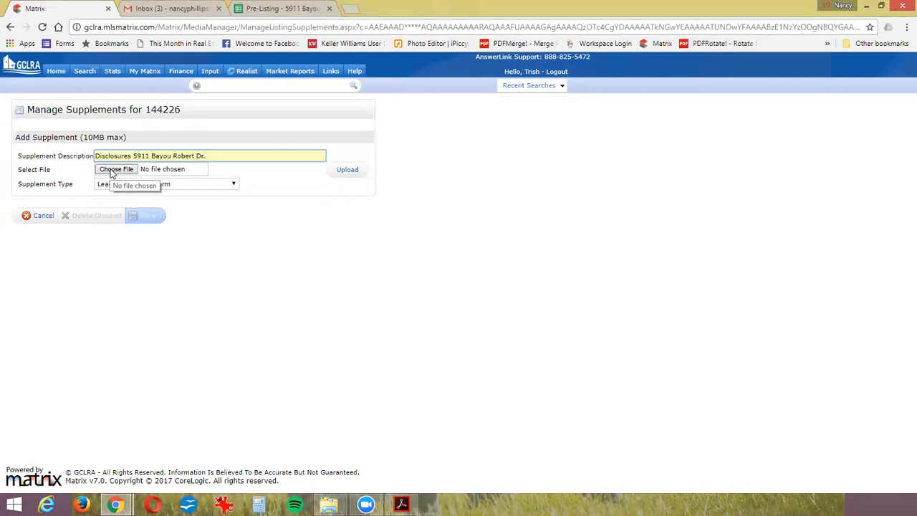
- Choose the SIGNED Disclosures PDF from the Bayou Robert folder in ACTIVE LISTINGS as the supplement file
click(111, 172)
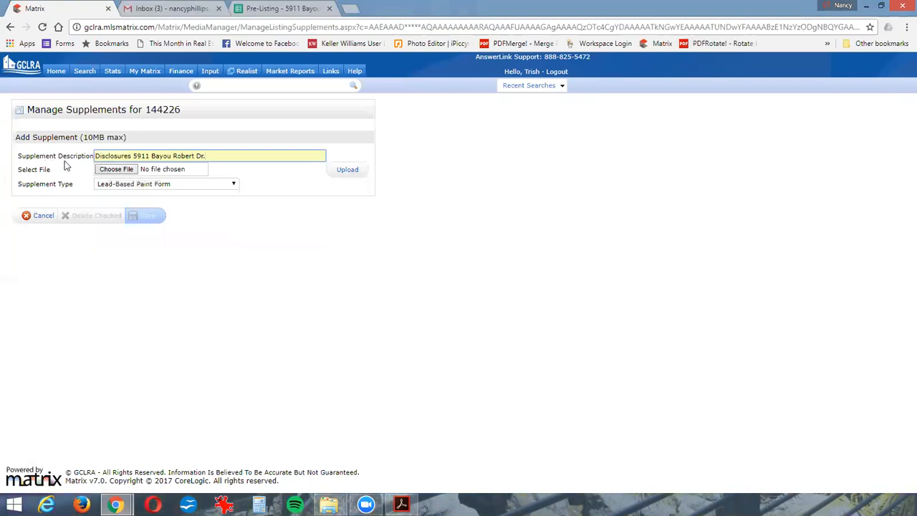
click(109, 172)
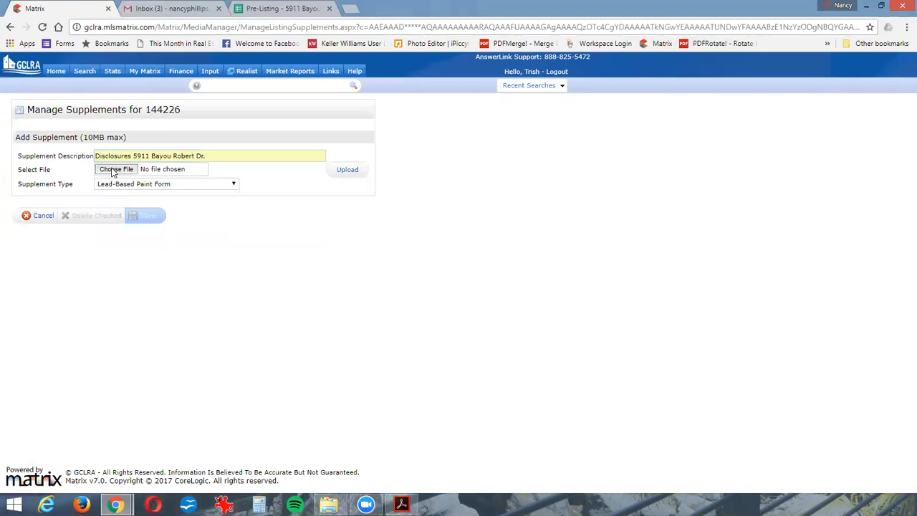
click(102, 28)
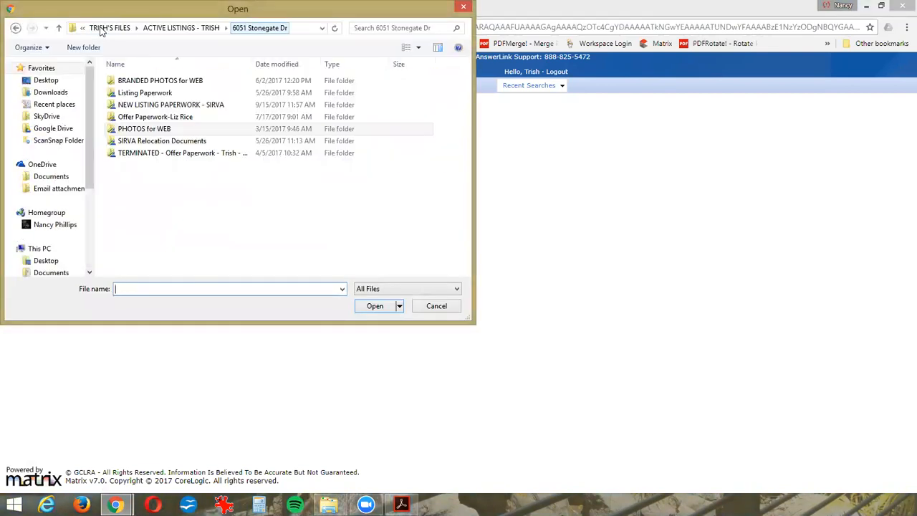
click(103, 29)
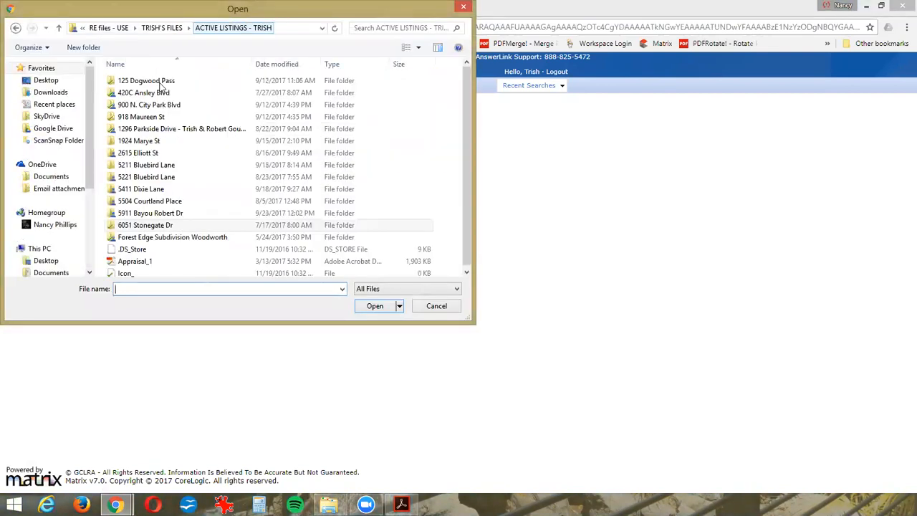
double_click(152, 213)
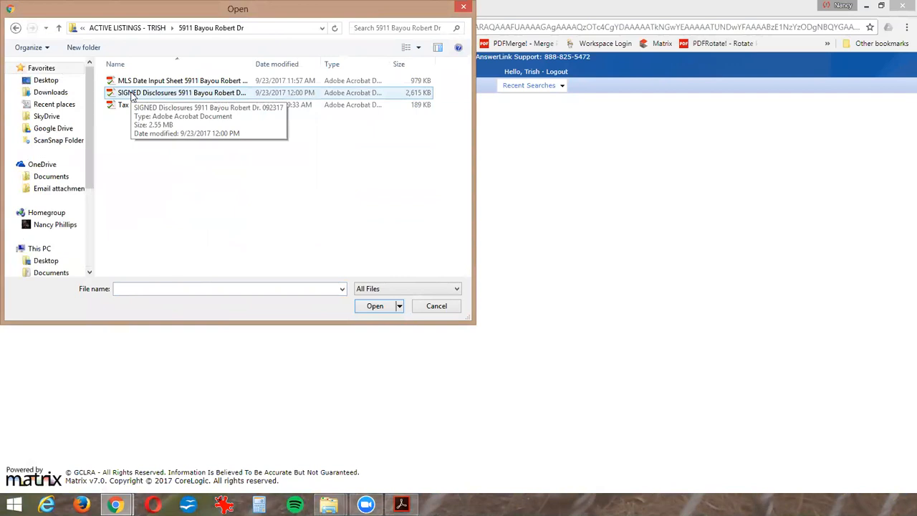
click(131, 93)
key(Return)
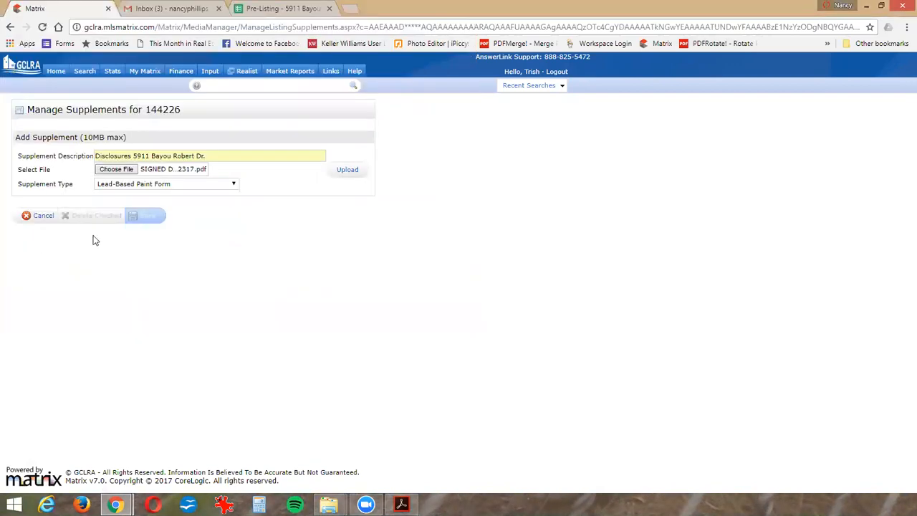
- Set the supplement type to Other and upload the disclosures file
click(230, 186)
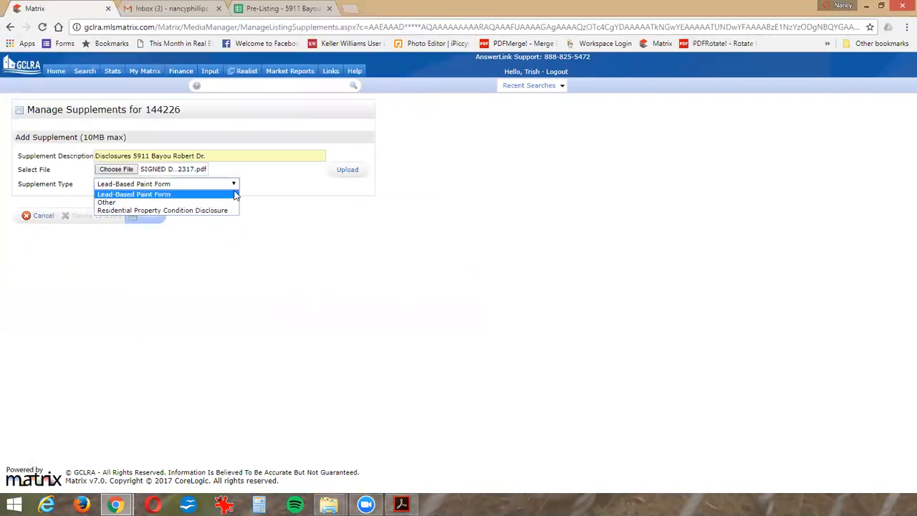
click(122, 202)
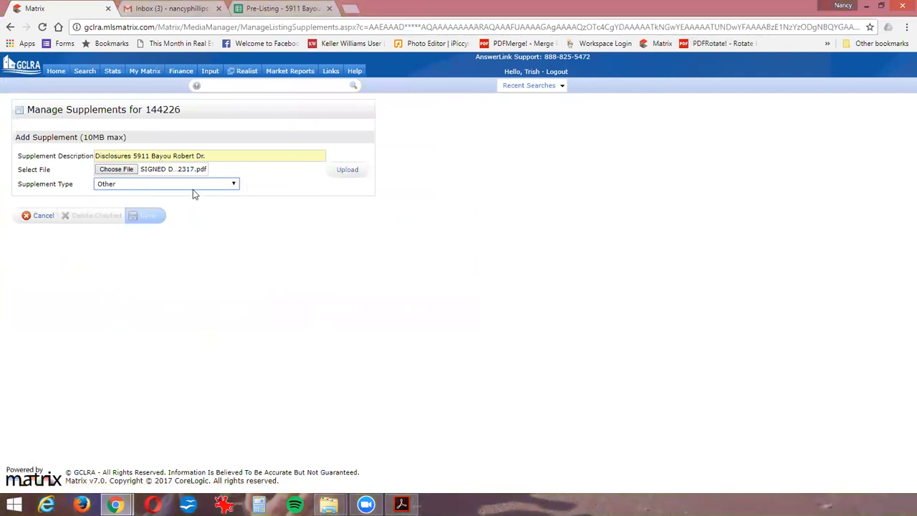
click(234, 185)
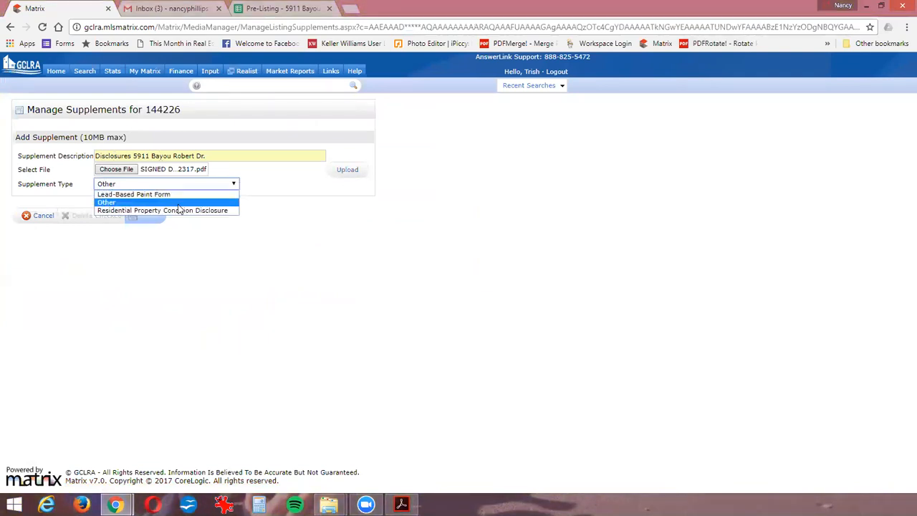
click(139, 202)
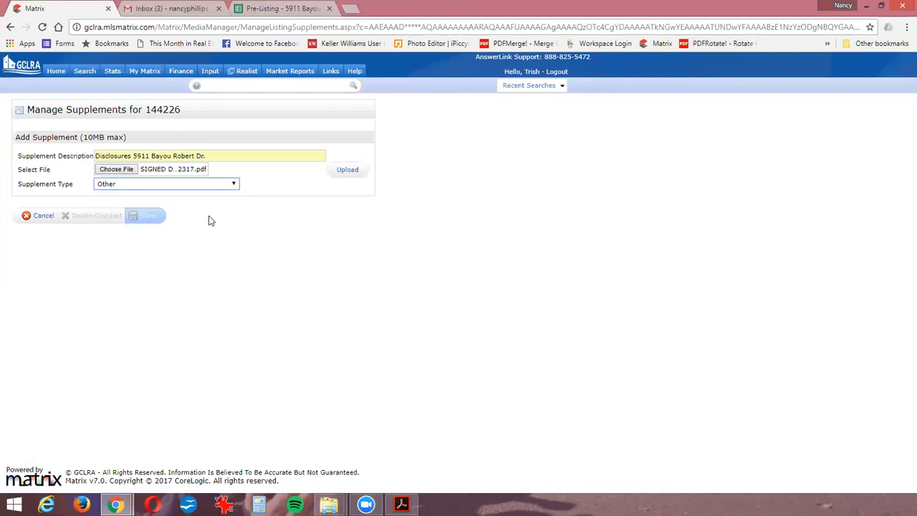
click(343, 174)
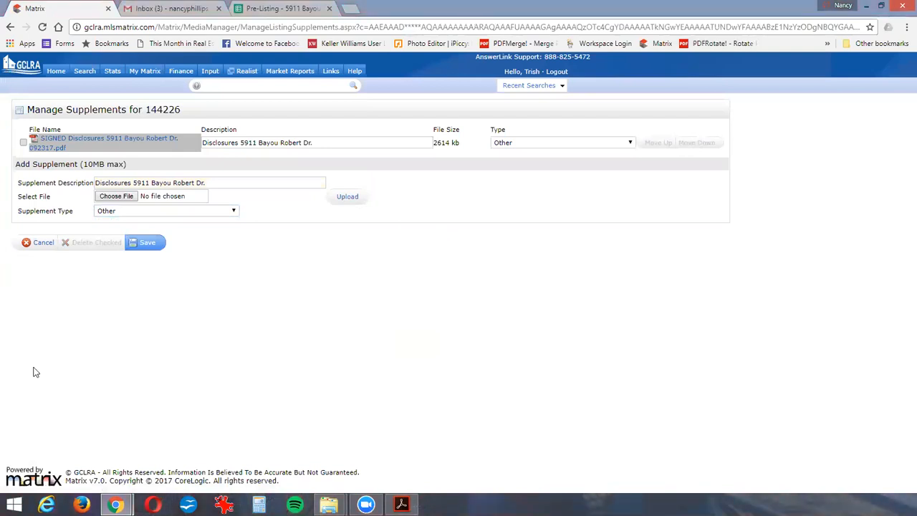
- Replace "Disclosures" with "Tax Map" in the new supplement's description and choose the Tax Map PDF as its file
double_click(131, 183)
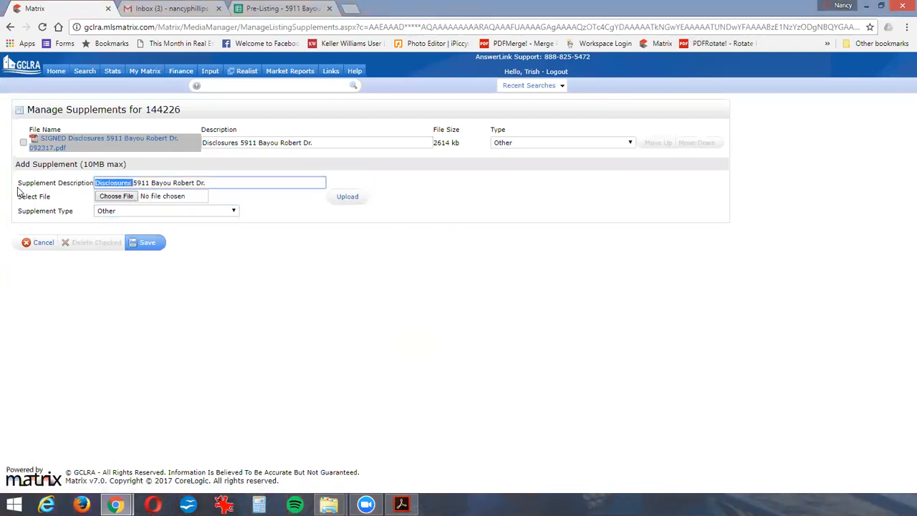
text(Tas)
key(BackSpace)
text(x Map)
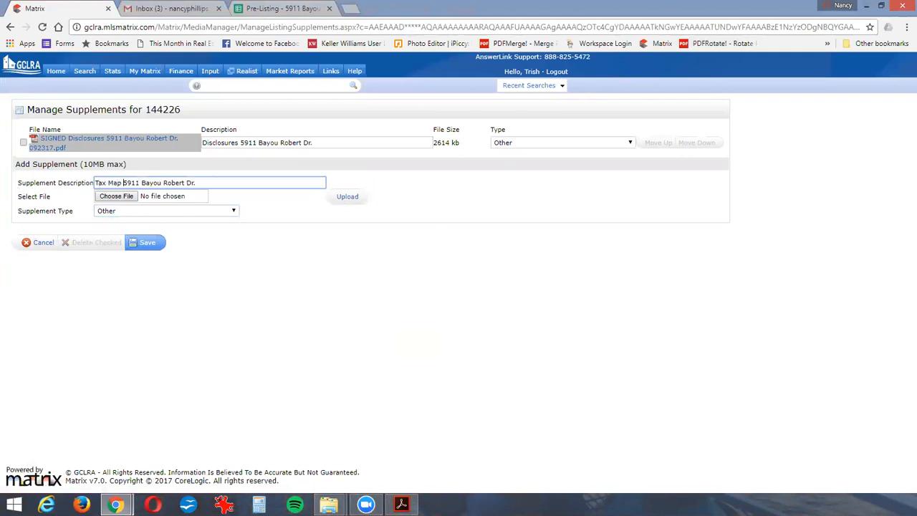
click(111, 199)
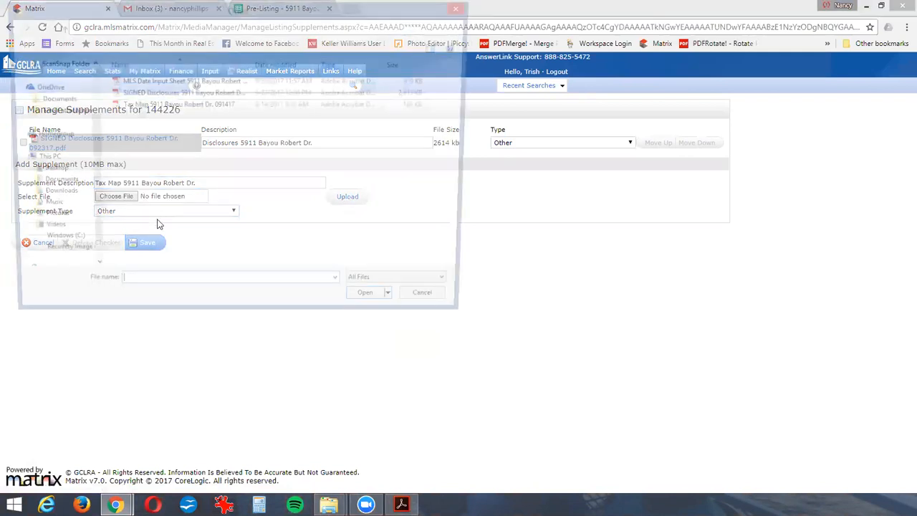
double_click(115, 106)
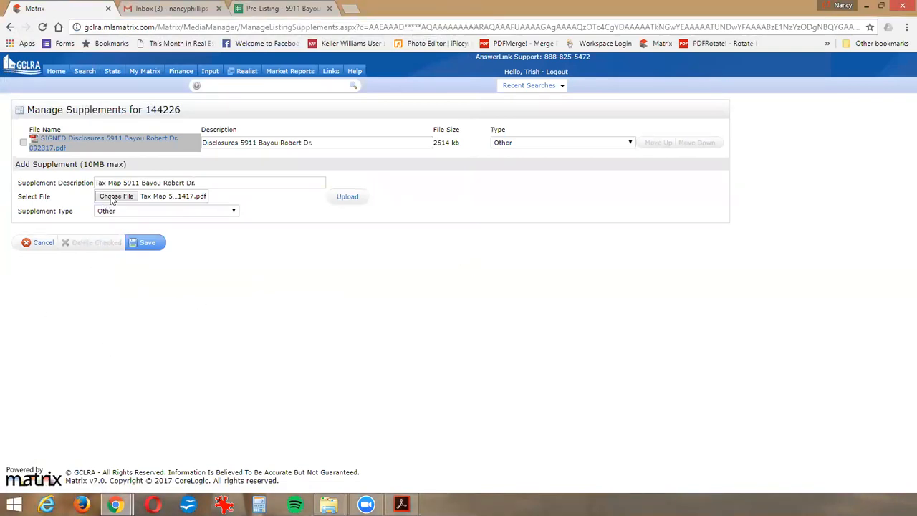
- Upload and save the Tax Map supplement, and review the listing checklist in the Pre-Listing spreadsheet
click(336, 194)
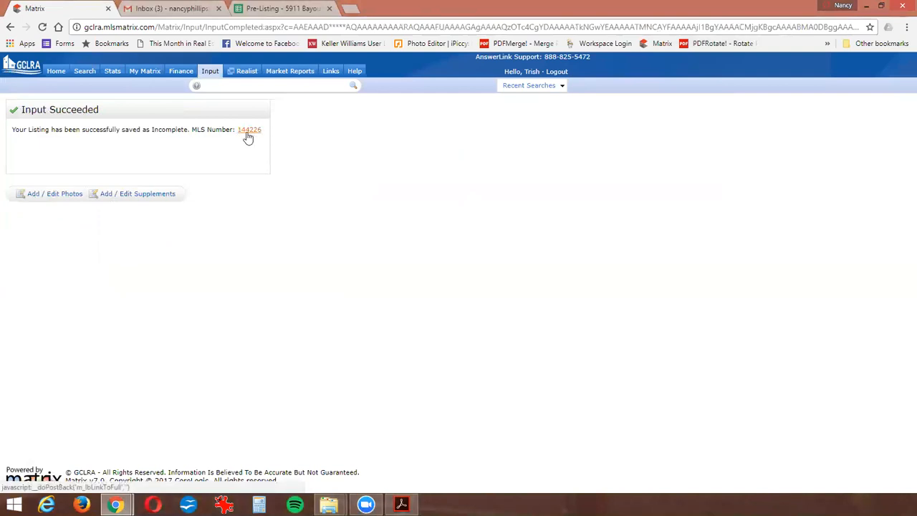
click(266, 13)
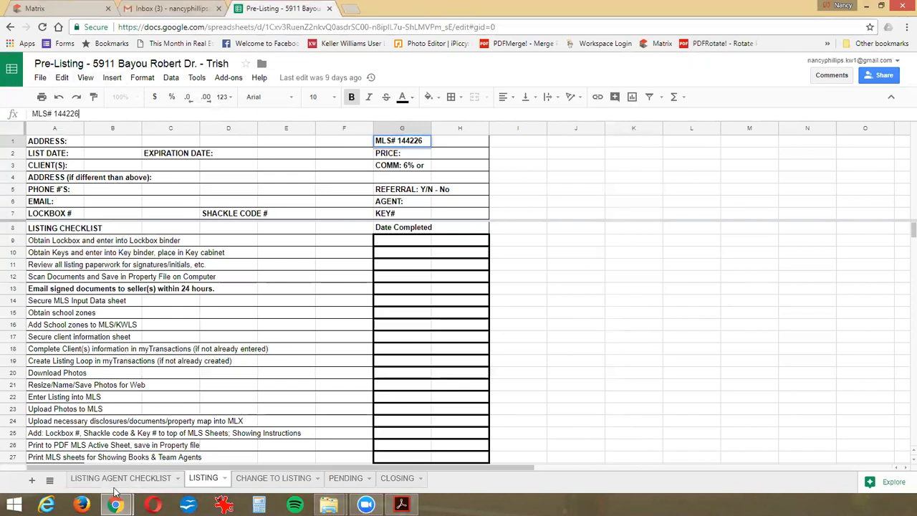
click(45, 9)
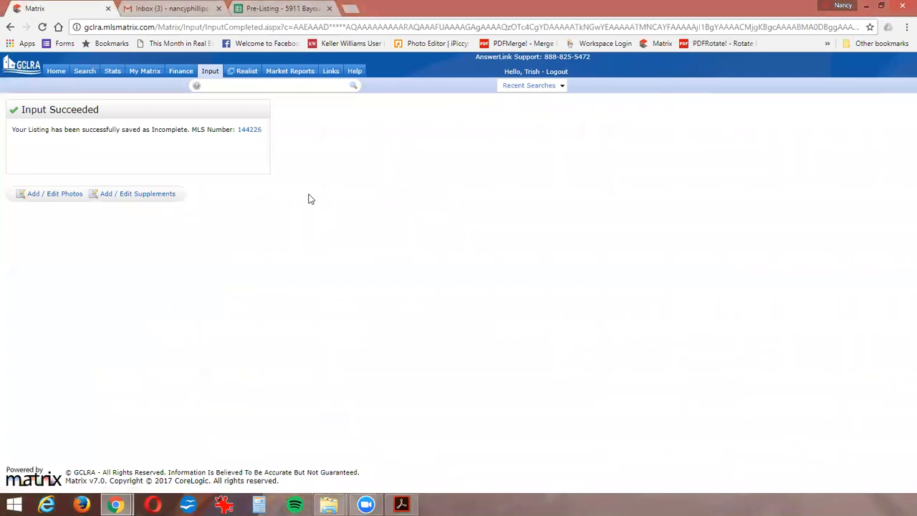
- Go to the listing input page and choose the listing agent for Quick Modify
click(209, 73)
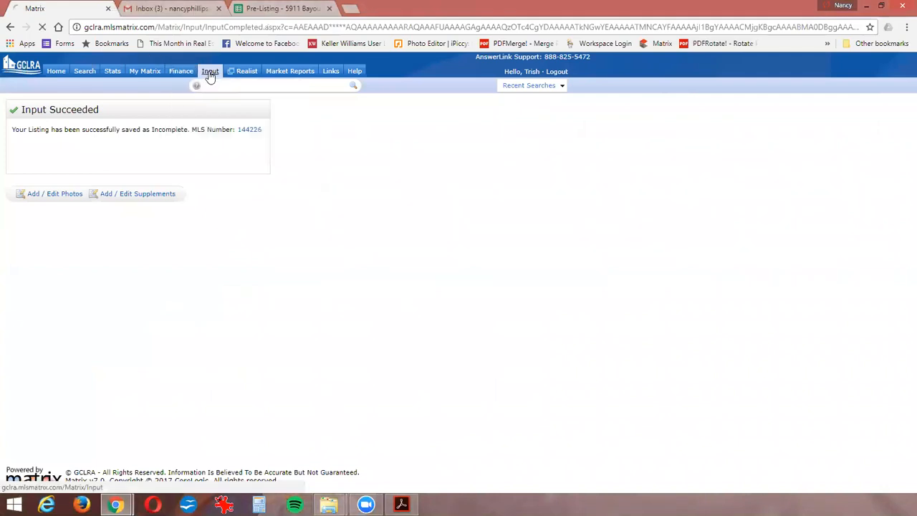
click(72, 172)
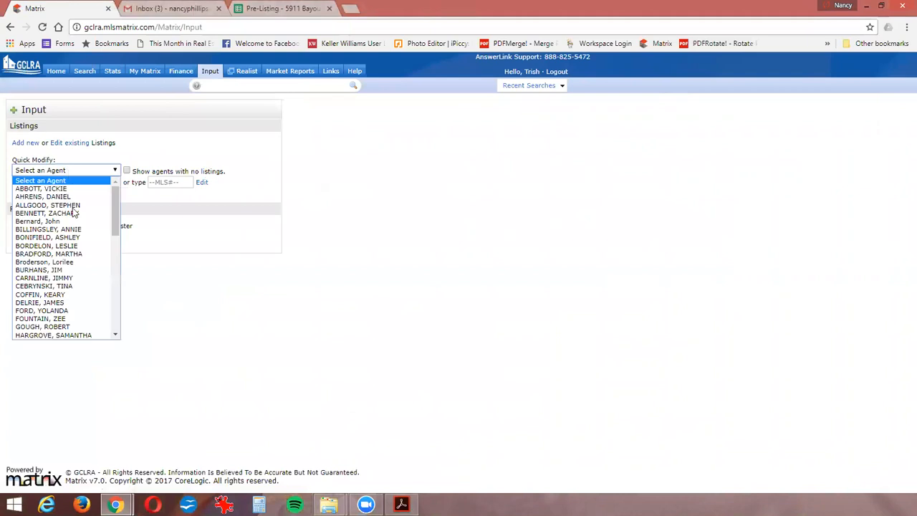
scroll(53, 241, down, 10)
scroll(54, 241, up, 5)
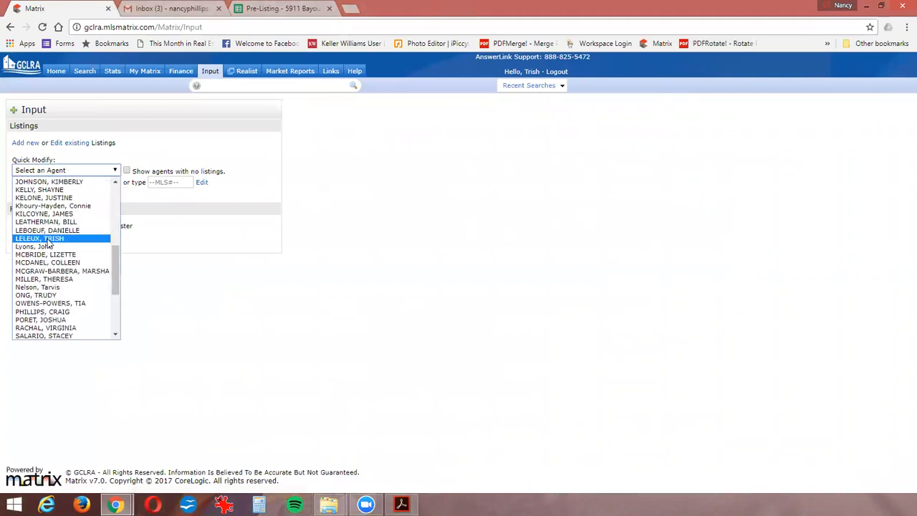
click(43, 260)
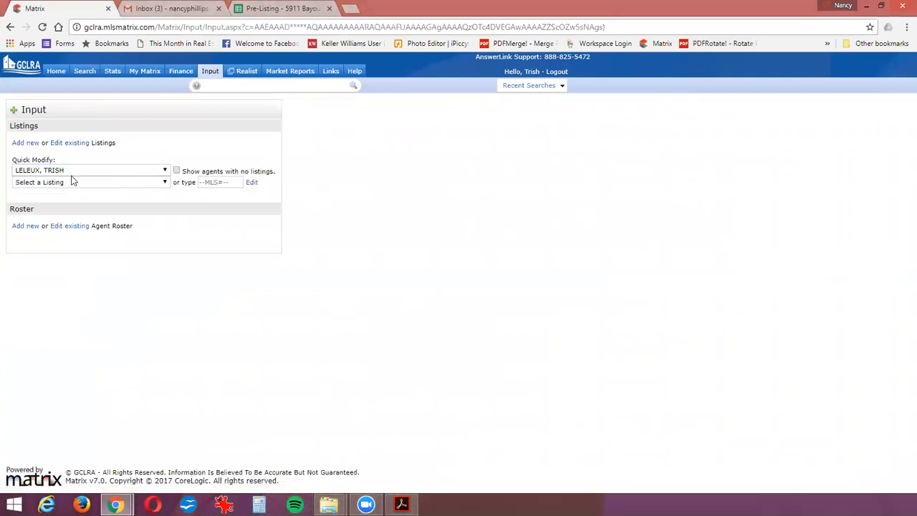
- Select the agent's incomplete Bayou Robert listing and open its Residential form
click(68, 181)
scroll(63, 287, down, 6)
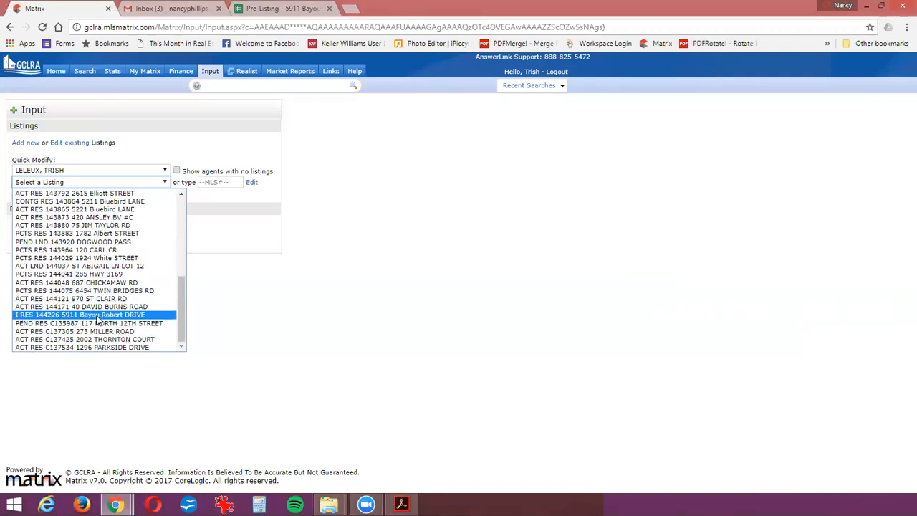
click(96, 316)
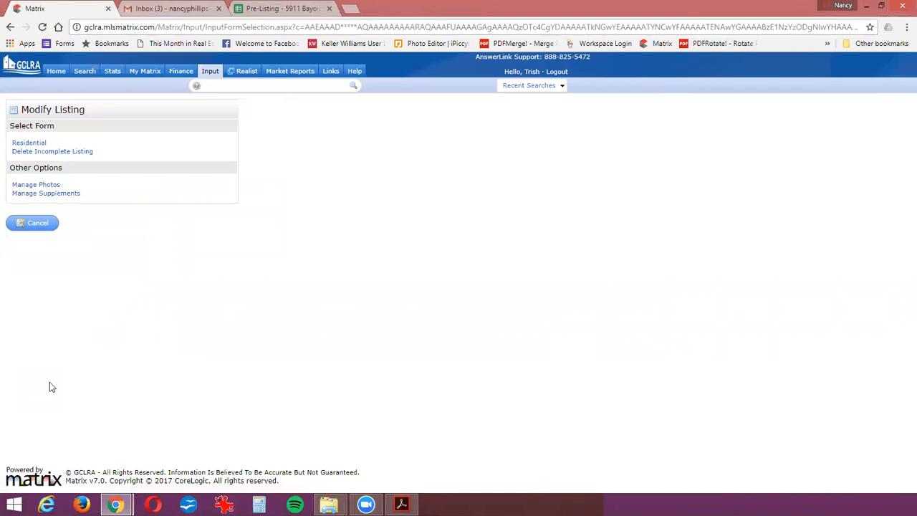
click(25, 146)
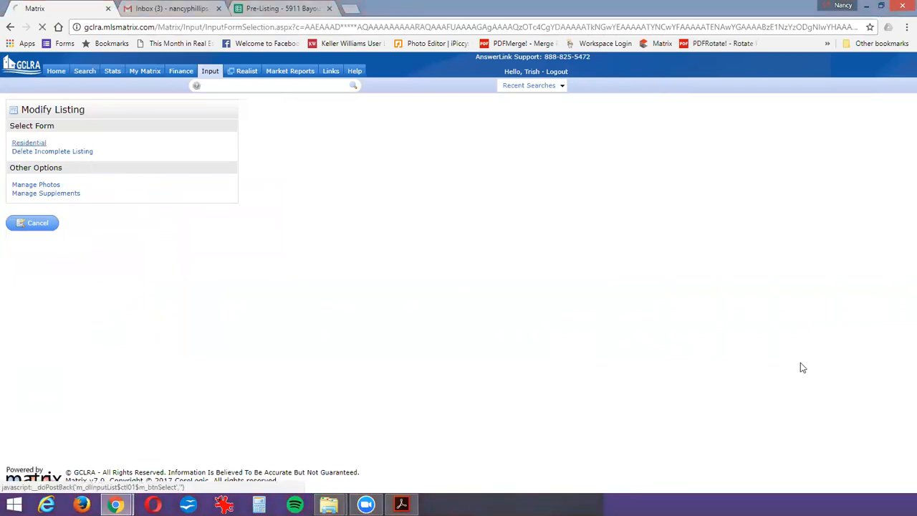
- Review the Listing Information page, cancel the input, and log out of Matrix
scroll(804, 373, down, 3)
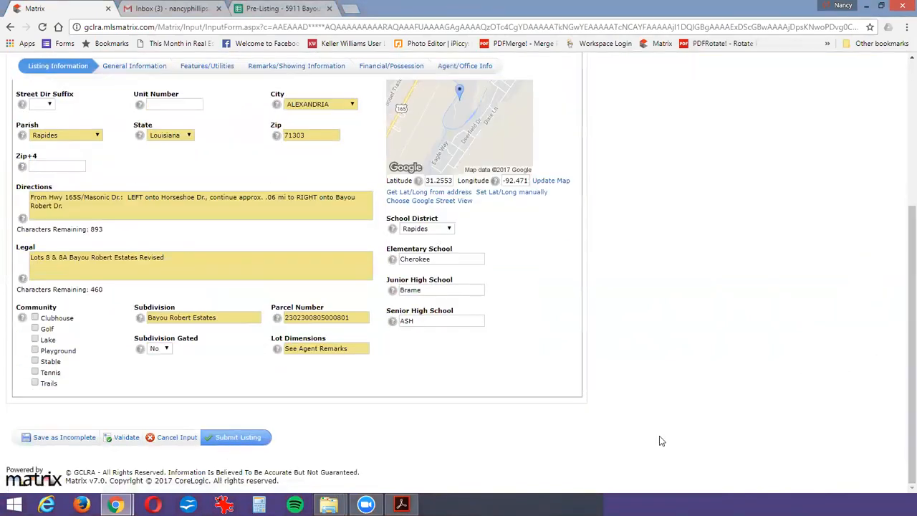
click(206, 433)
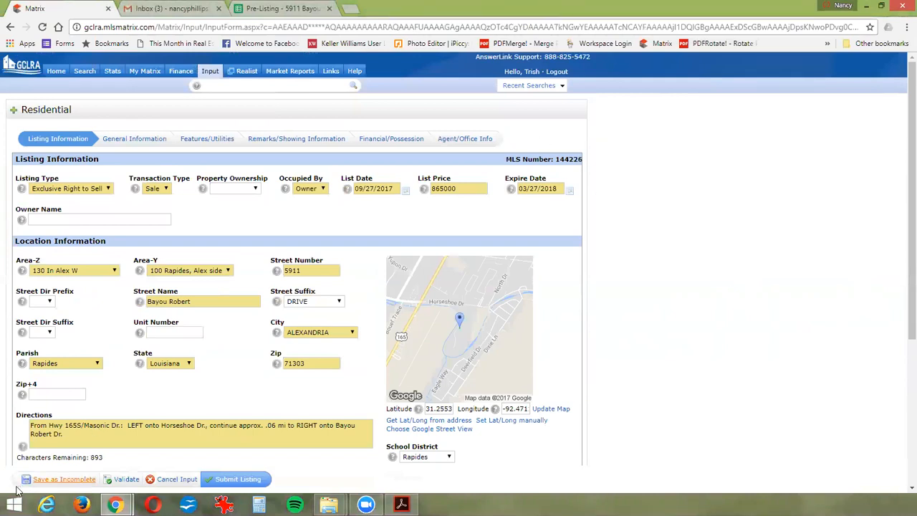
click(156, 480)
click(507, 90)
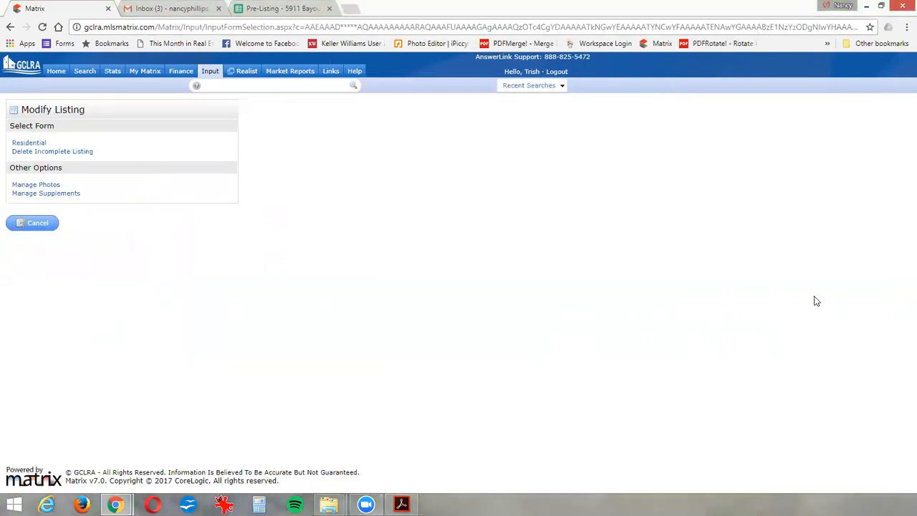
click(552, 72)
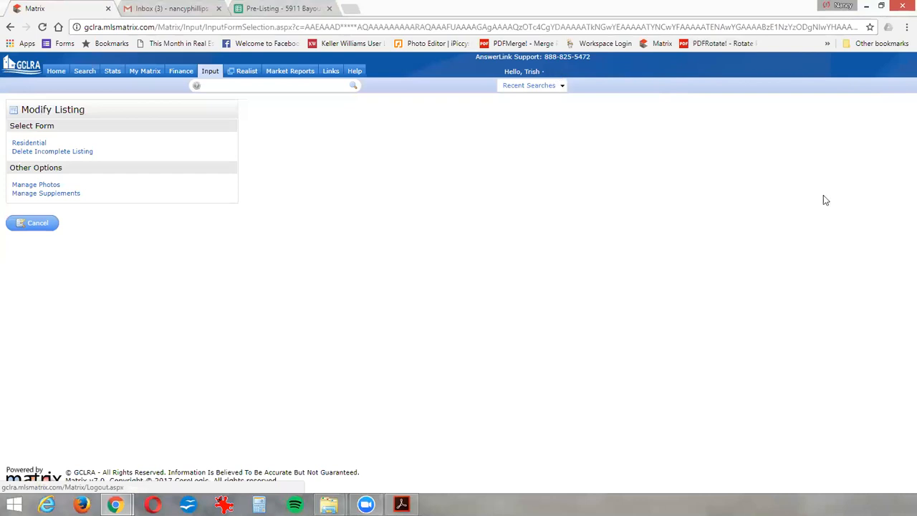